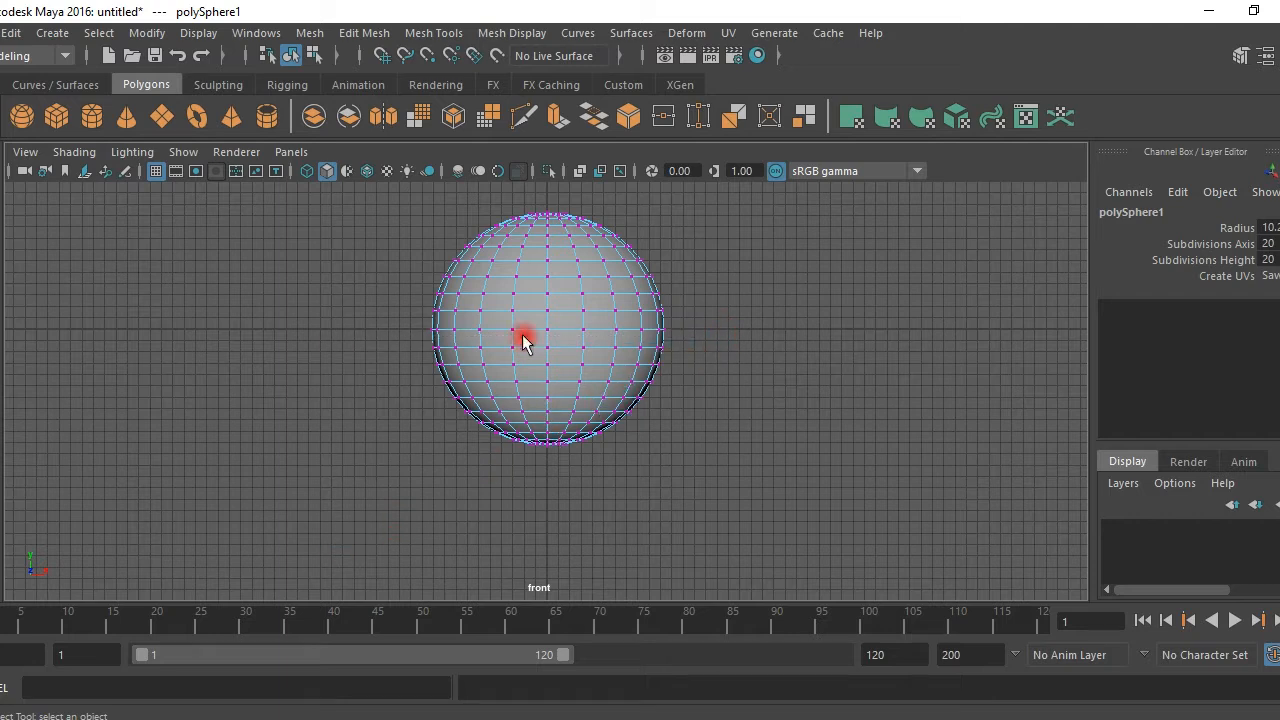
Stretch the sphere into a tall capsule by moving its lower-half vertices straight down, and return to object mode.
left_click_drag(425, 338, 670, 455)
scroll(667, 401, "down", 2)
key("w")
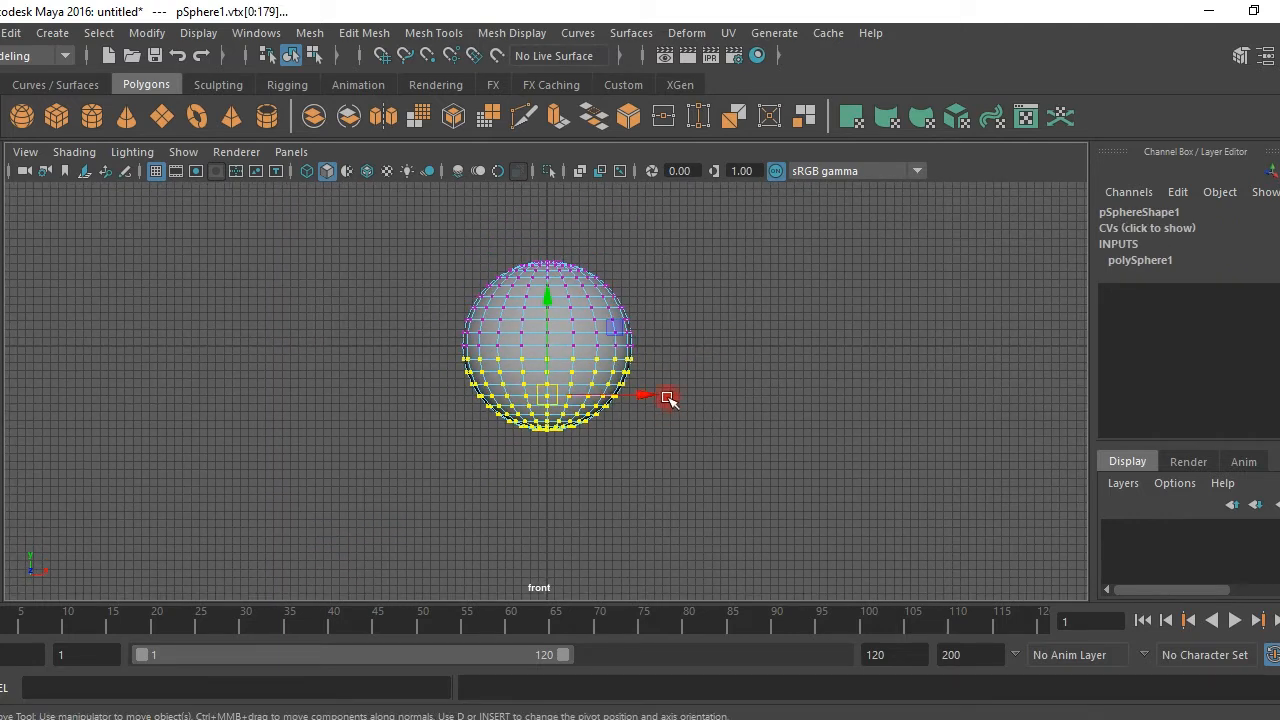
middle_click_drag(545, 295, 543, 446)
right_click_drag(592, 308, 666, 206)
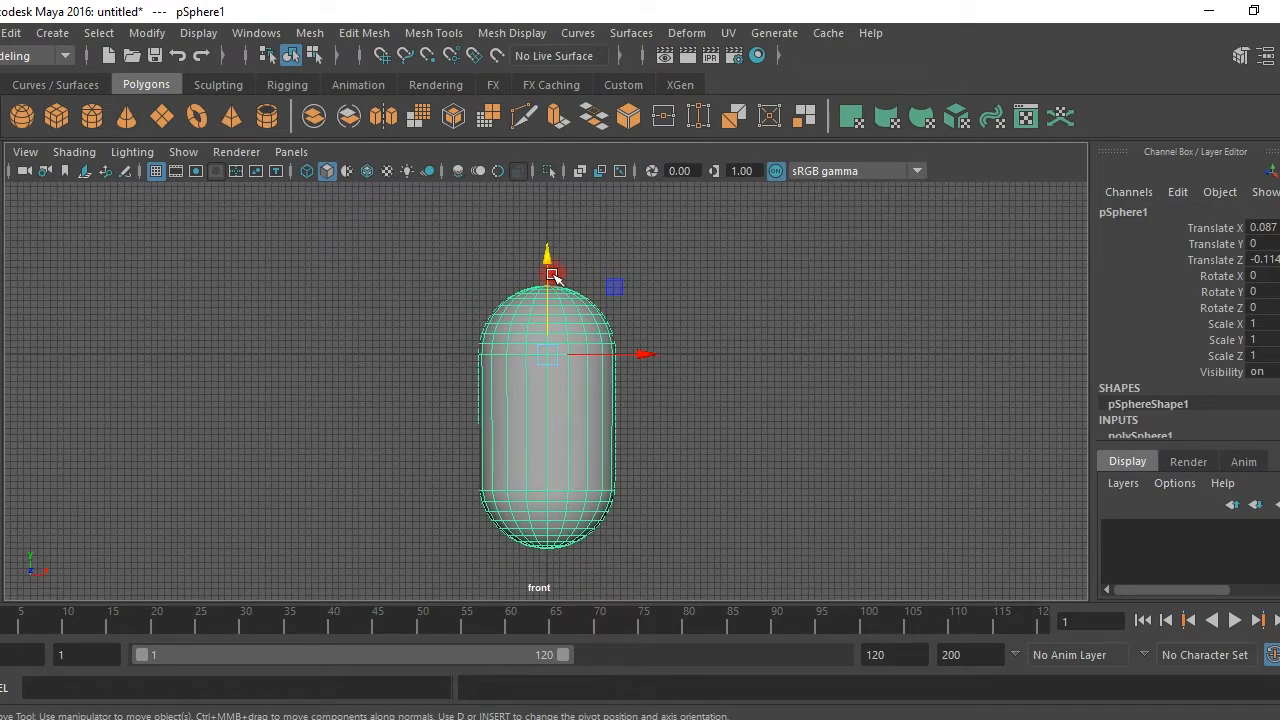
Raise the capsule to a Translate Y of about 29.39 so it stands above the ground grid.
left_click_drag(545, 250, 572, 100)
scroll(615, 281, "down", 2)
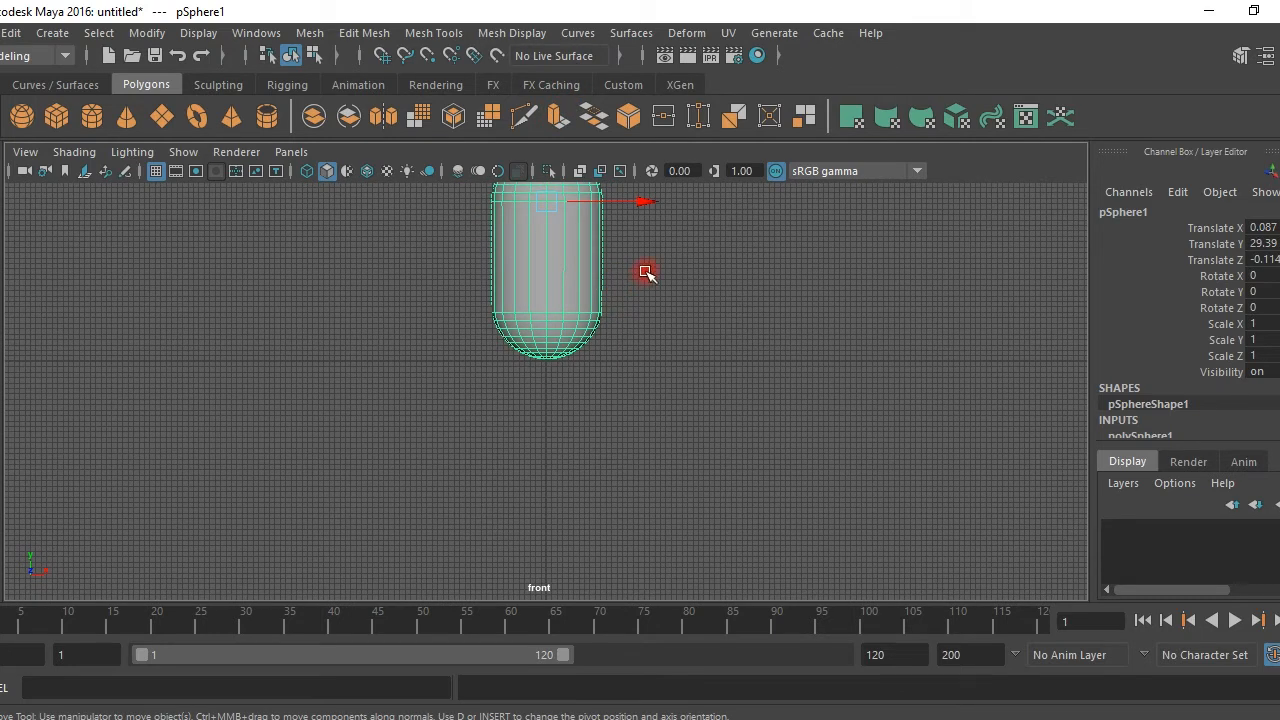
key("f")
scroll(560, 391, "up", 3)
mouse_move(593, 368)
middle_mouse_down("alt")
mouse_move(594, 324)
mouse_move(597, 343)
mouse_move(740, 338)
mouse_move(572, 368)
mouse_move(660, 311)
mouse_move(580, 349)
middle_mouse_up("alt")
scroll(627, 325, "up", 1)
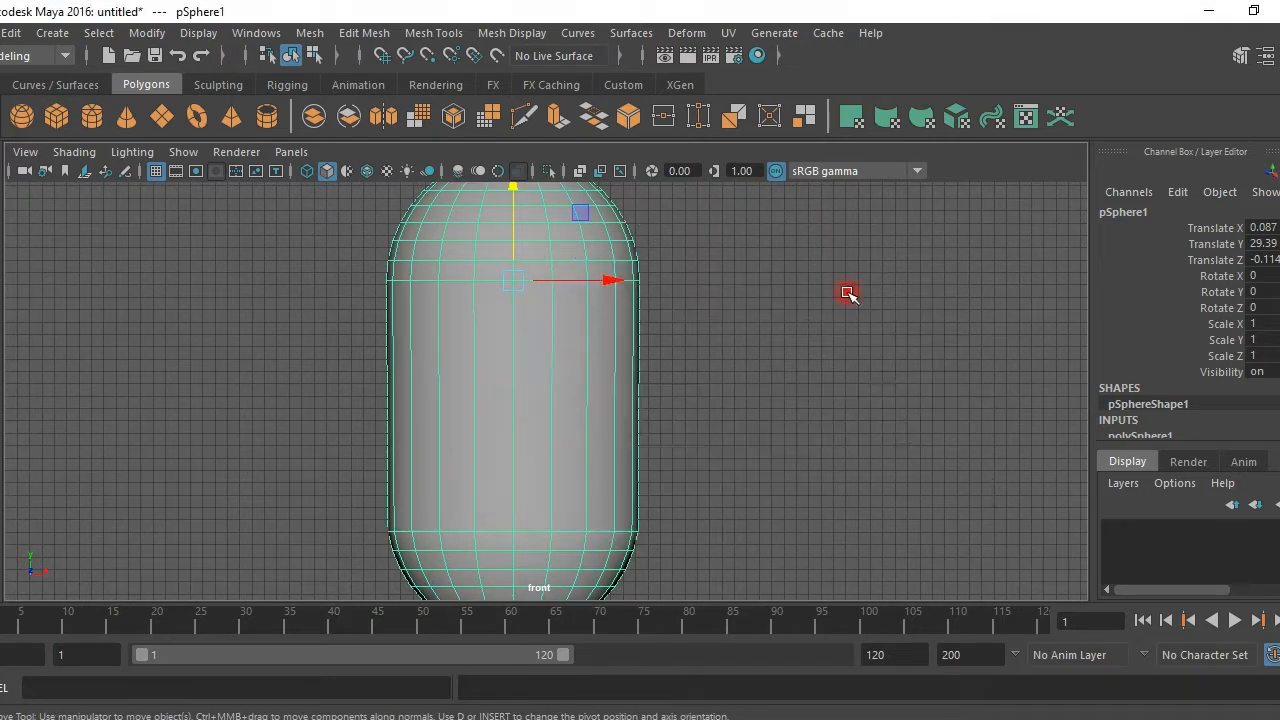
Insert five horizontal edge loops around the capsule's straight body, one near its upper end and four across the lower part.
key("space")
key("space")
middle_click_drag(703, 288, 666, 343, "alt")
left_click_drag(666, 343, 683, 391, "alt")
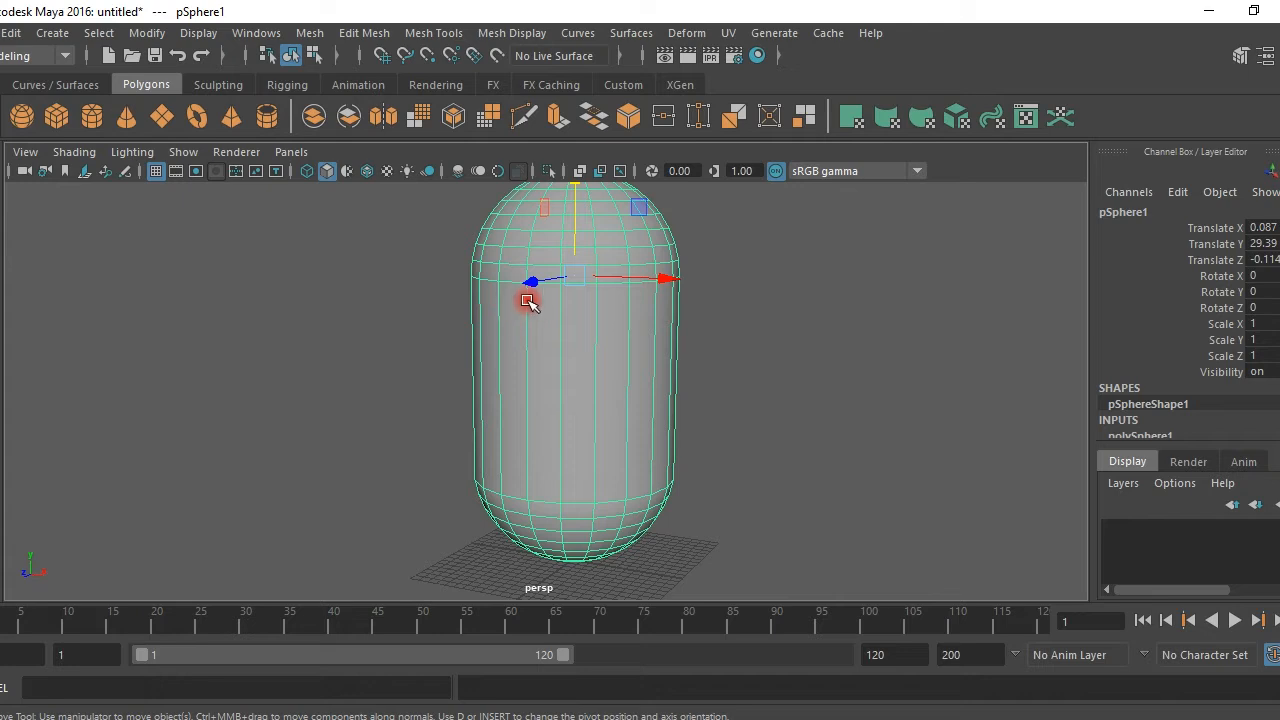
right_click_drag(633, 281, 523, 314, "shift")
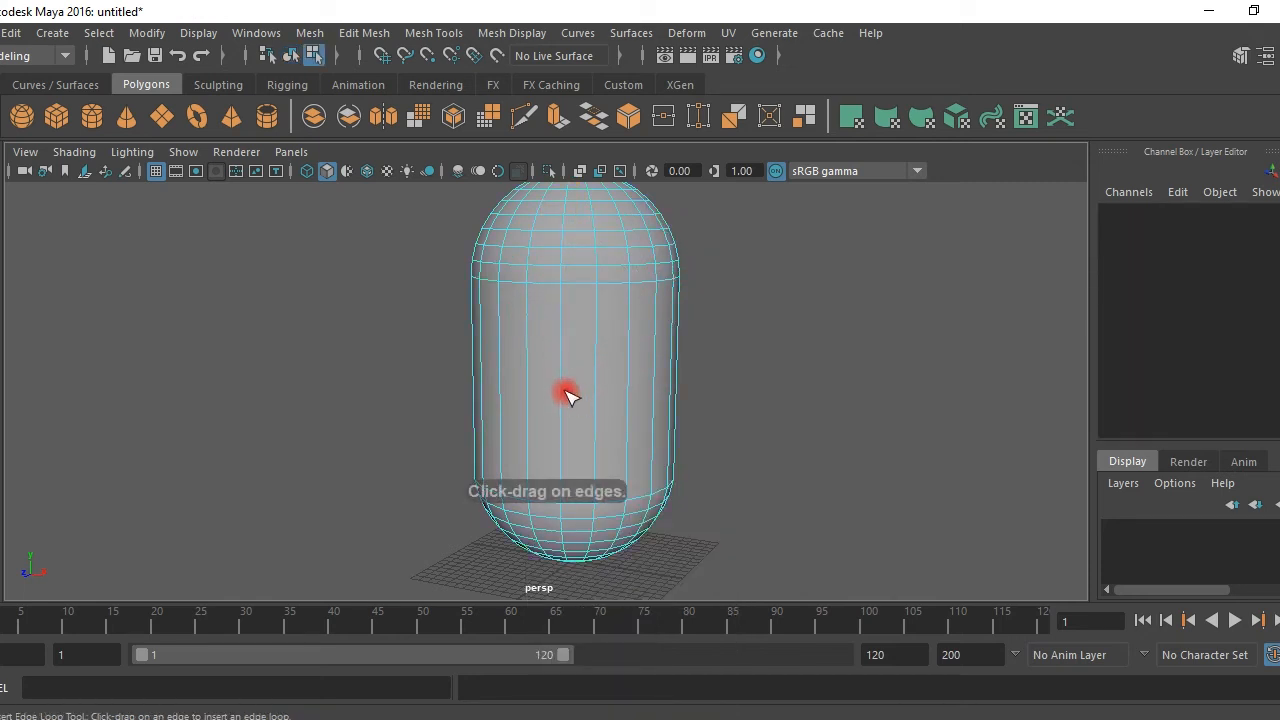
mouse_move(563, 399)
left_mouse_down()
mouse_move(576, 409)
mouse_move(563, 423)
left_mouse_up()
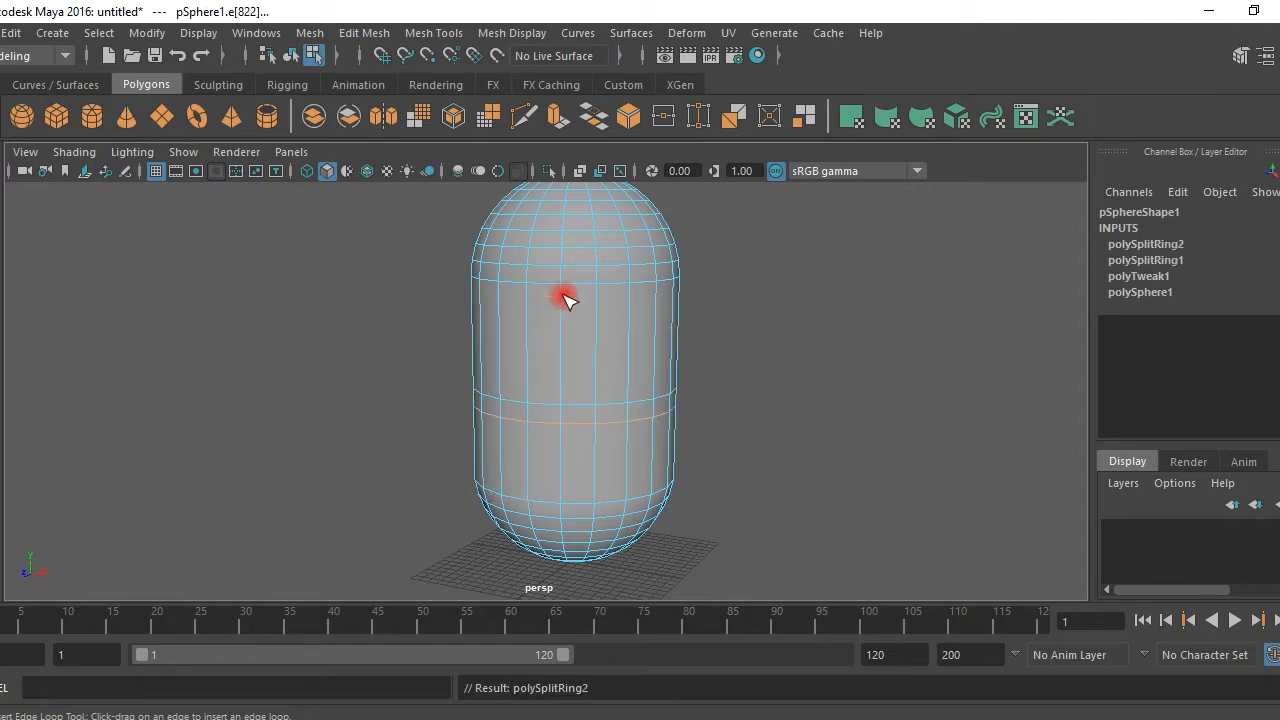
left_click_drag(563, 299, 566, 314)
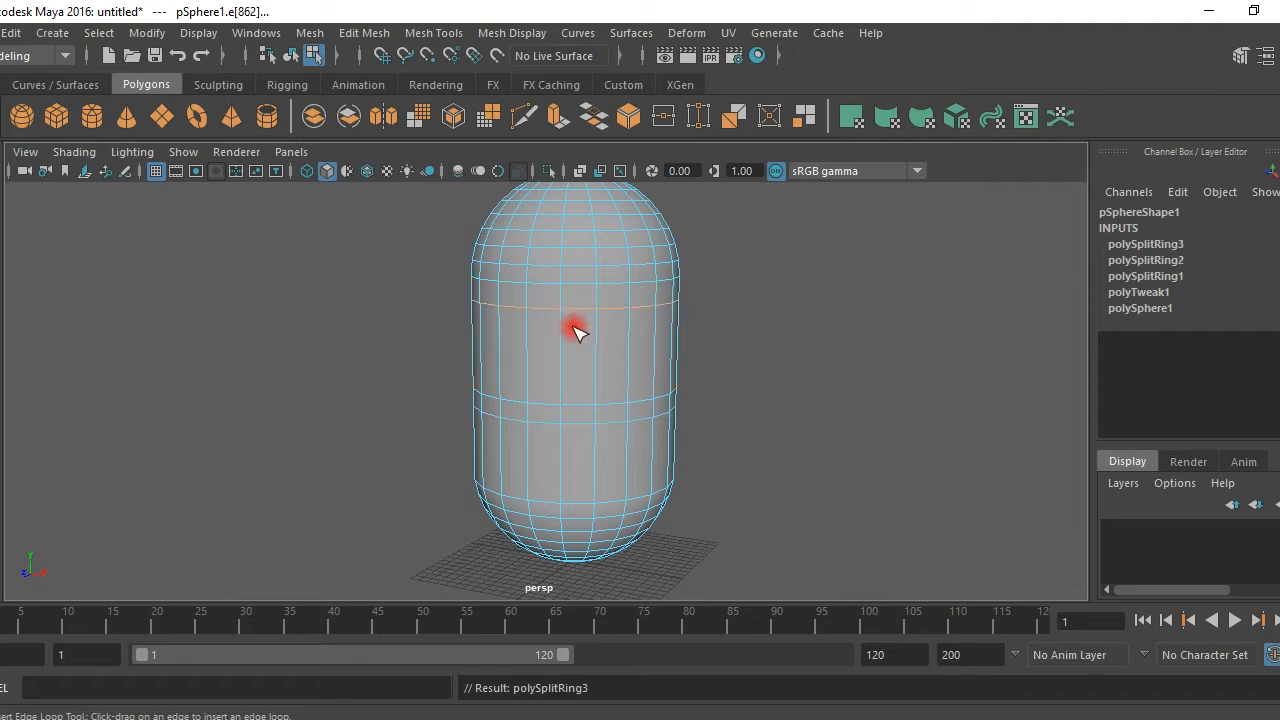
scroll(597, 362, "up", 2)
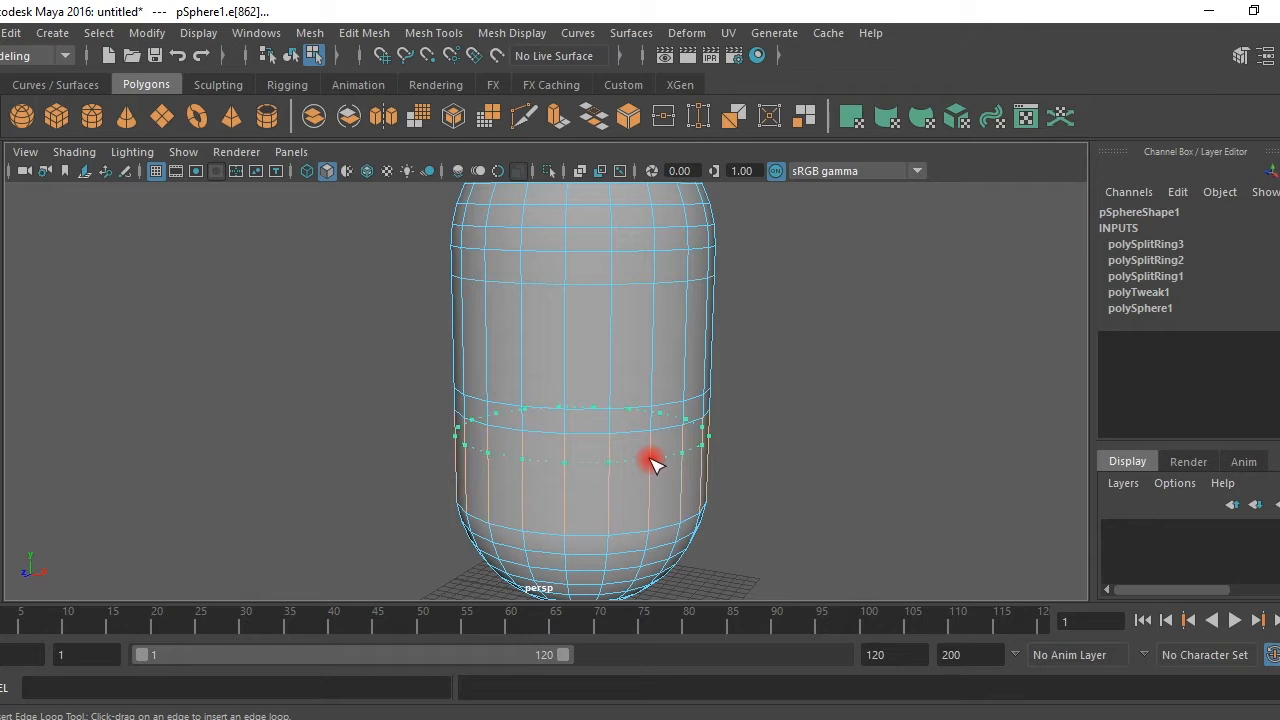
left_click_drag(652, 470, 654, 492)
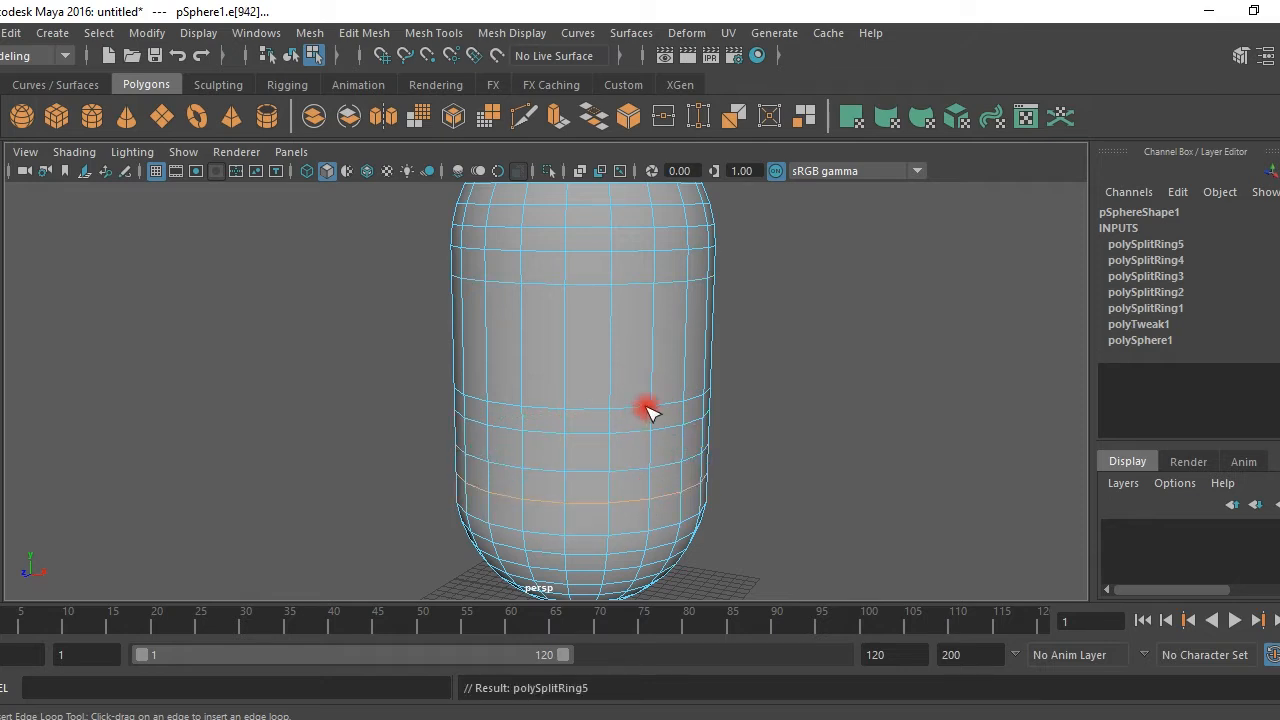
left_click_drag(651, 380, 626, 357, "alt")
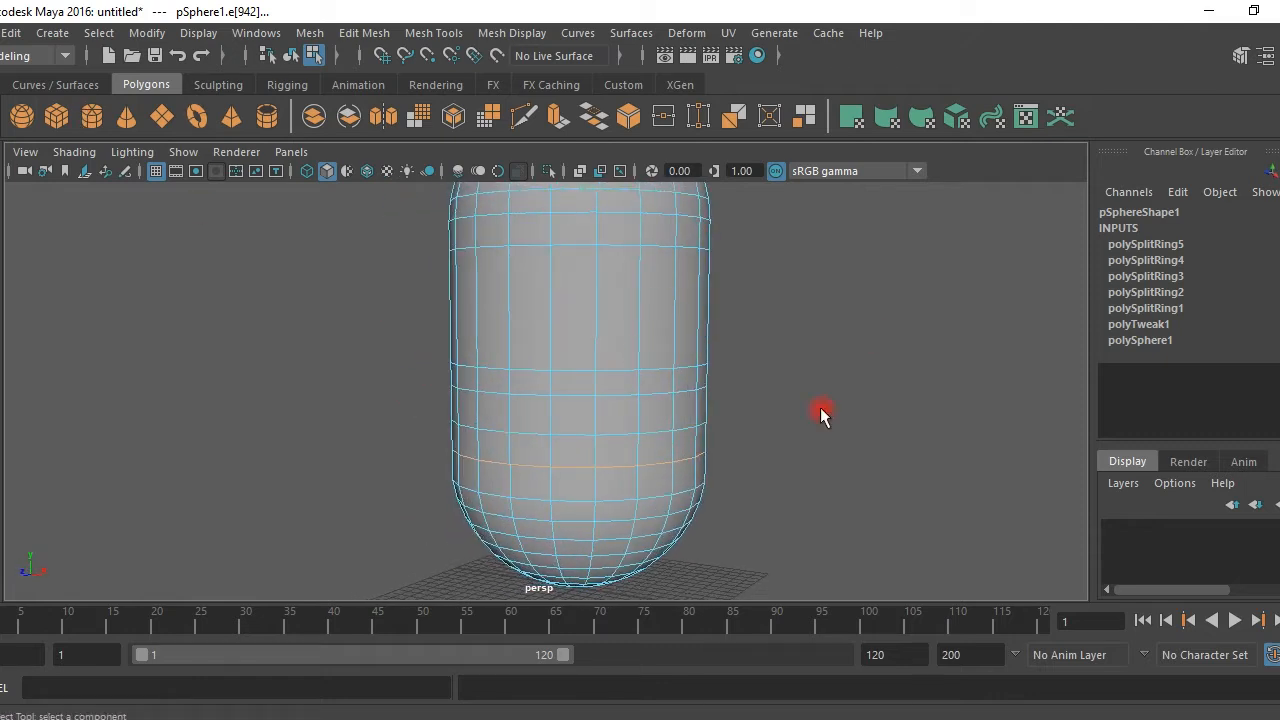
right_click_drag(792, 309, 832, 192)
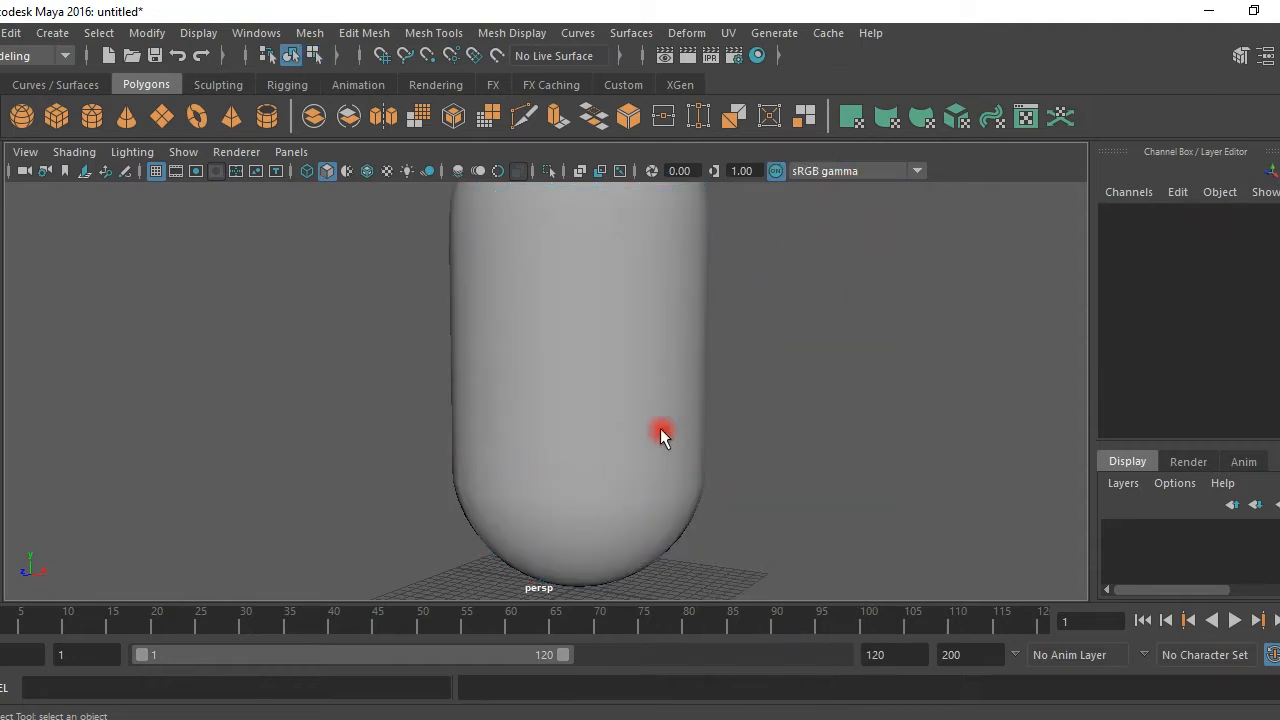
Select all faces on the capsule's negative-X half and delete them, leaving only the positive-X half.
right_click_drag(660, 428, 611, 401, "alt")
mouse_move(632, 382)
left_mouse_down("alt")
mouse_move(666, 366)
mouse_move(420, 394)
mouse_move(633, 374)
mouse_move(577, 451)
mouse_move(603, 371)
mouse_move(639, 365)
left_mouse_up("alt")
left_click(633, 374)
key("space")
key("space")
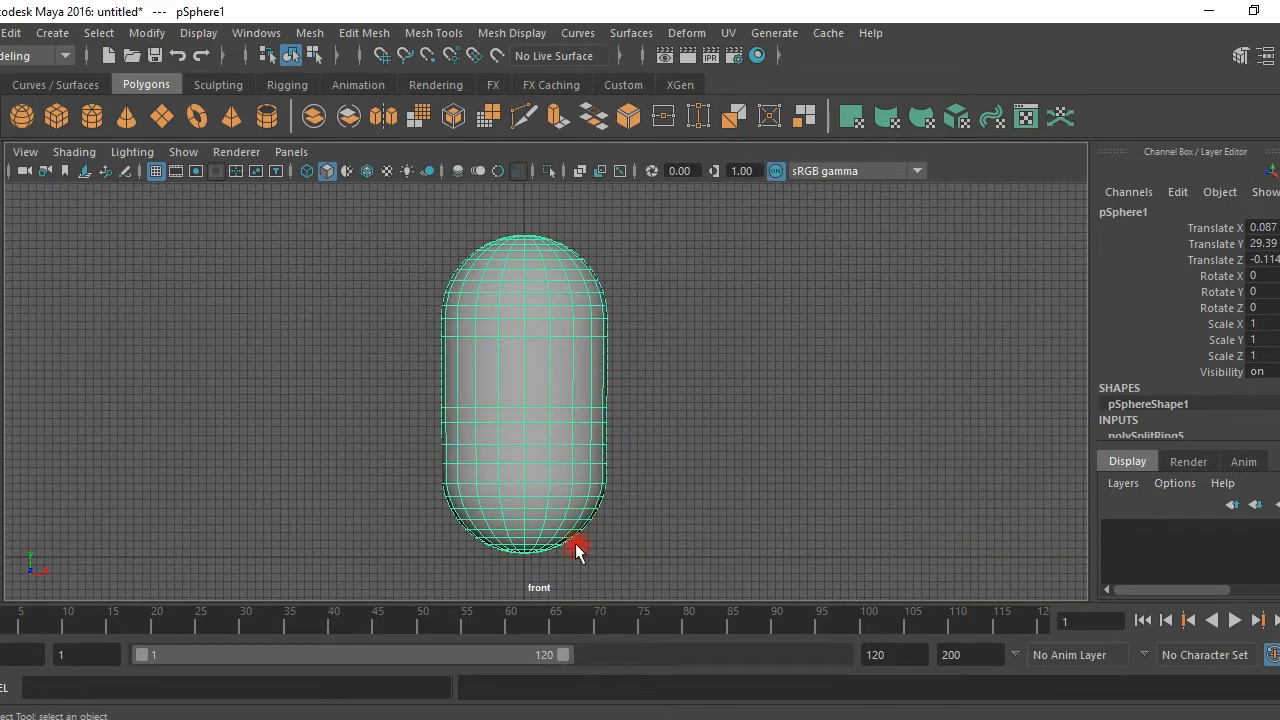
right_click_drag(590, 280, 544, 291)
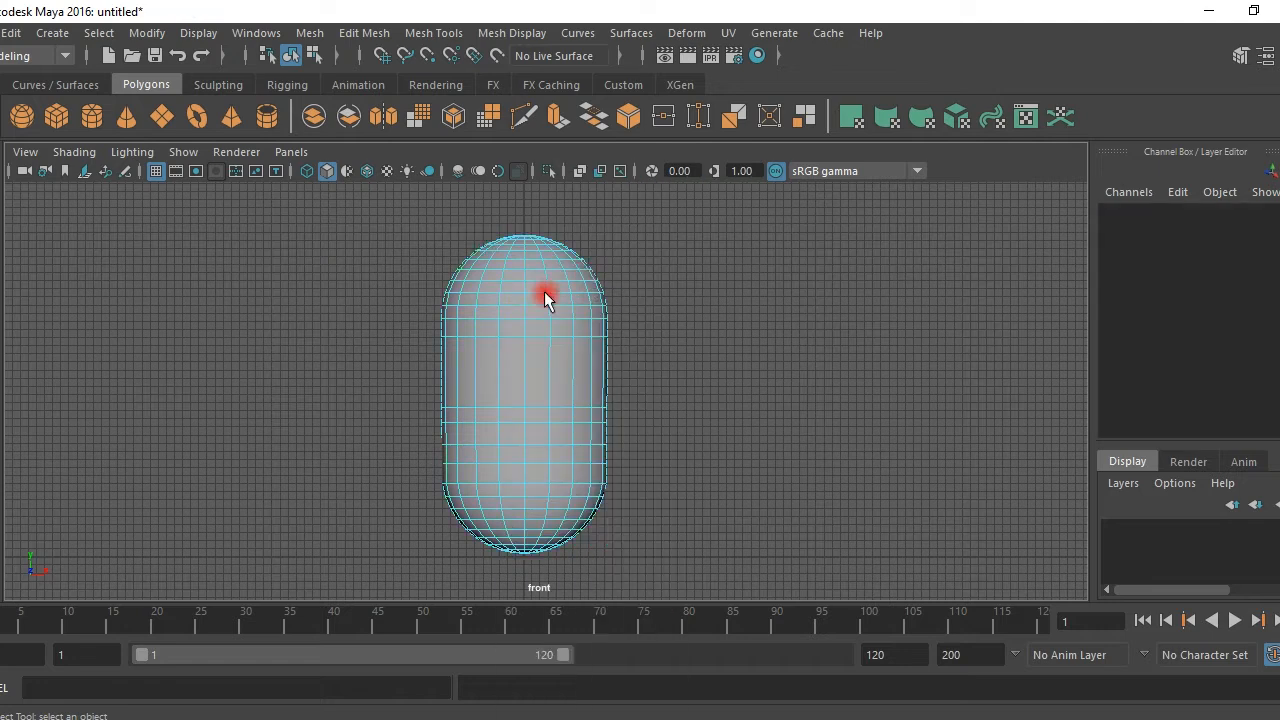
left_click_drag(434, 301, 525, 604)
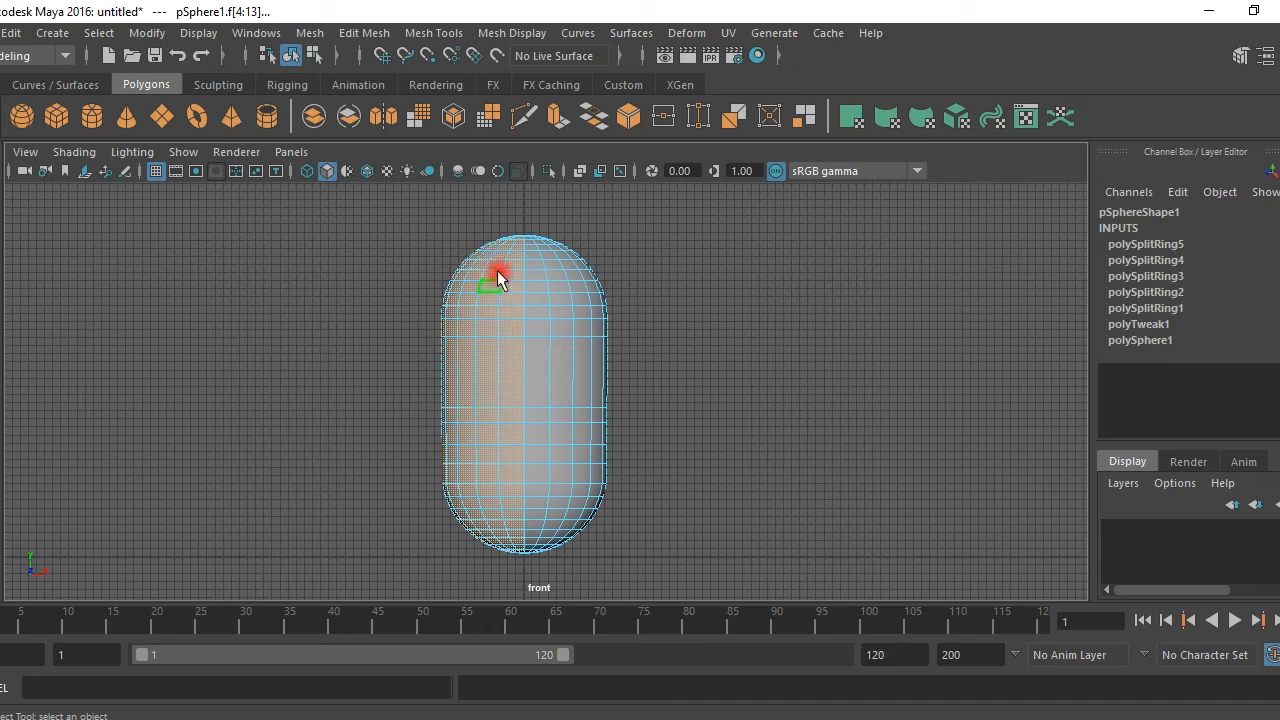
key("space")
key("space")
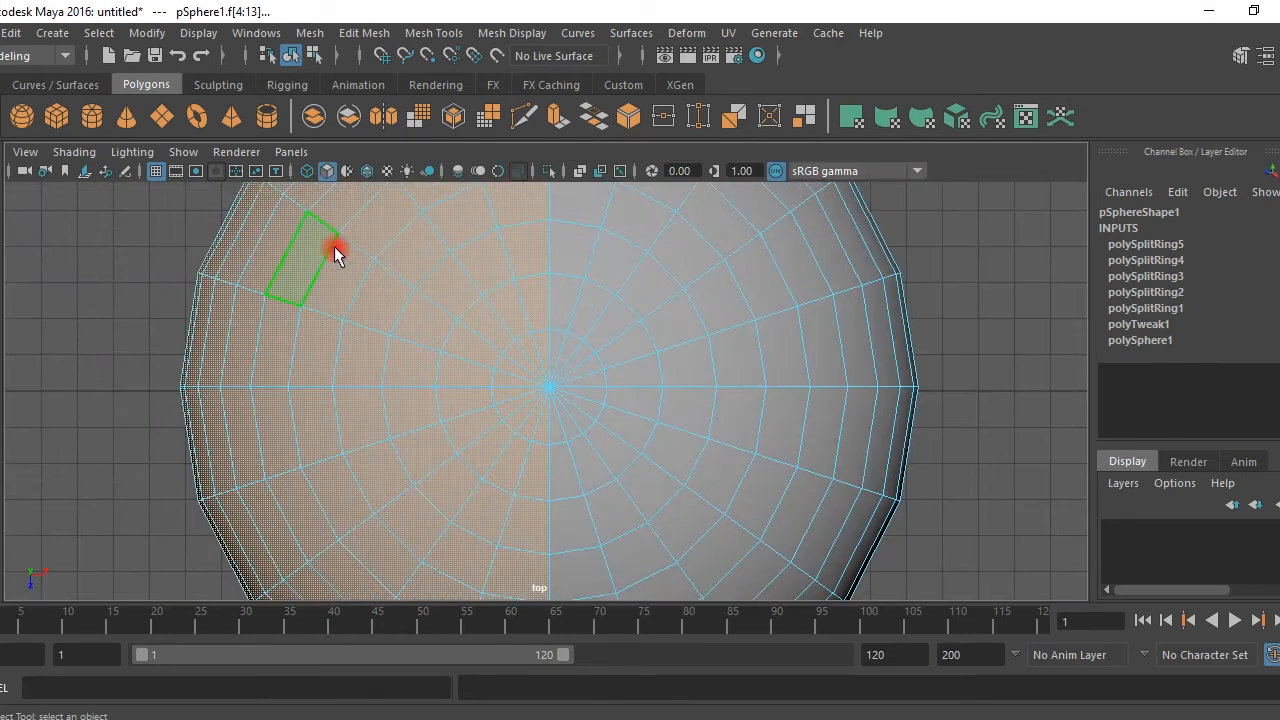
scroll(490, 411, "down", 3)
key("space")
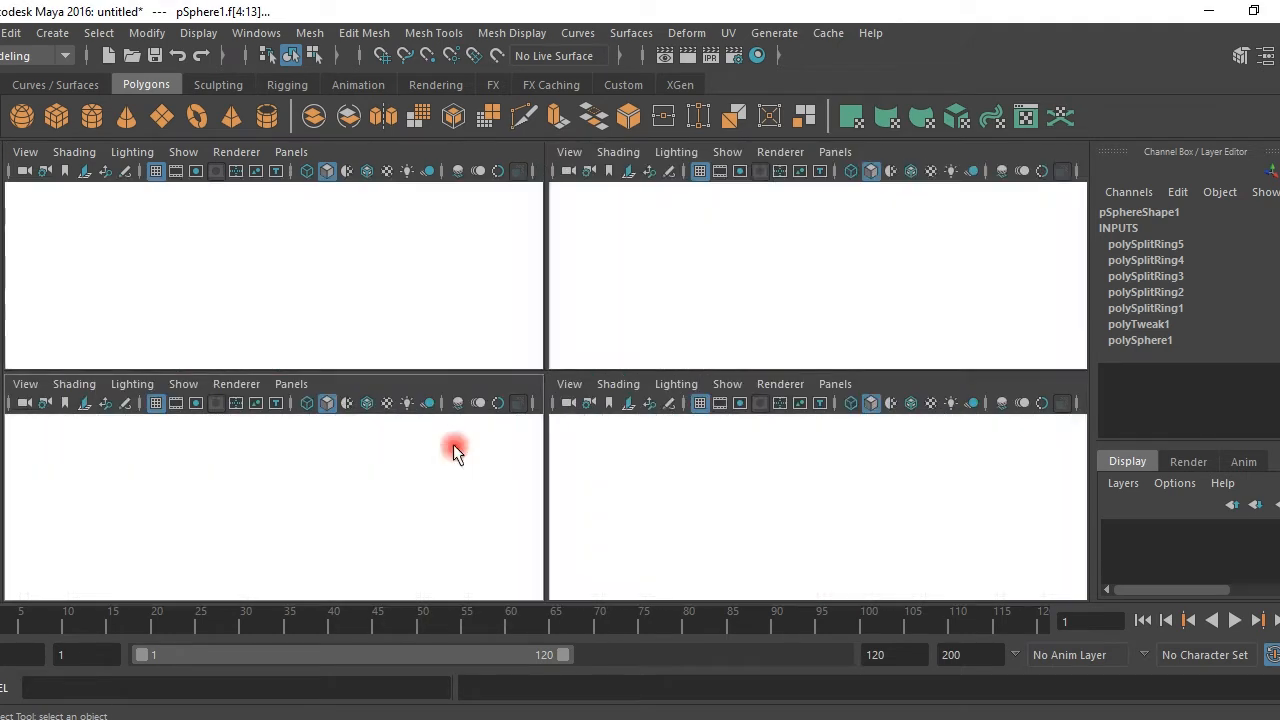
key("space")
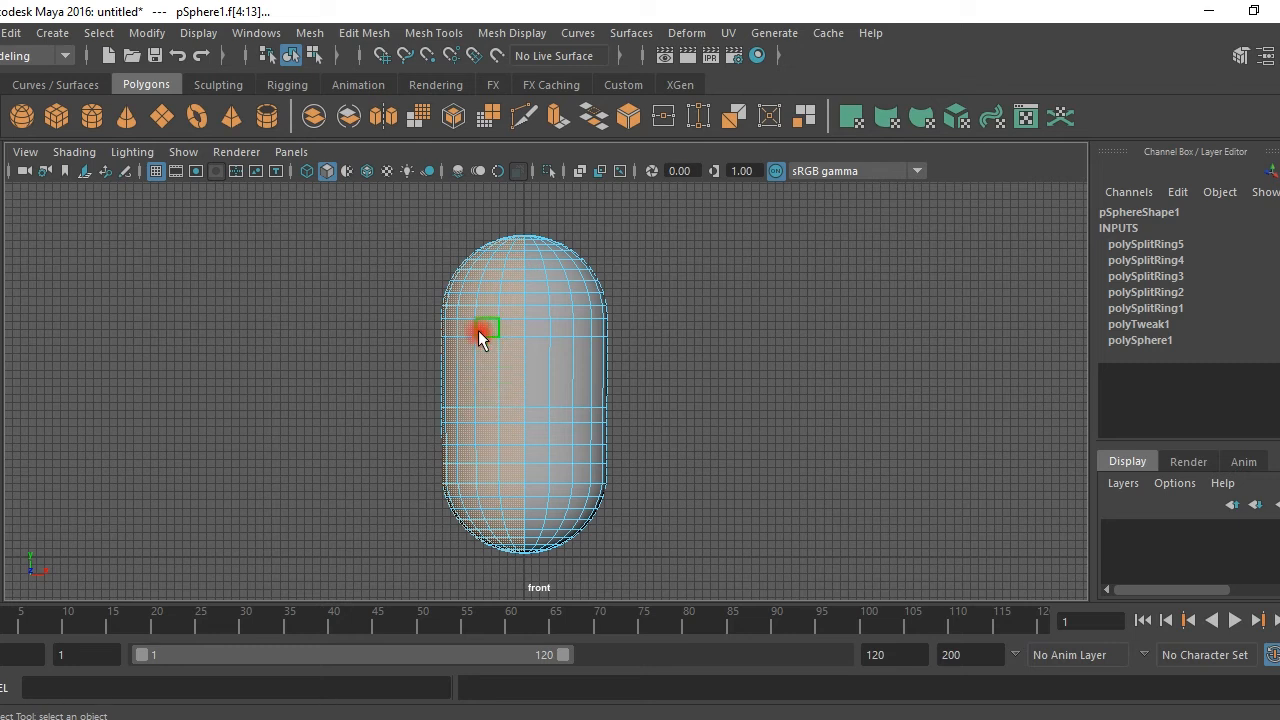
key("Delete")
Examine the half capsule's cut edge against the grid's center line in the front and top views.
scroll(565, 192, "up", 2)
scroll(563, 186, "up", 5)
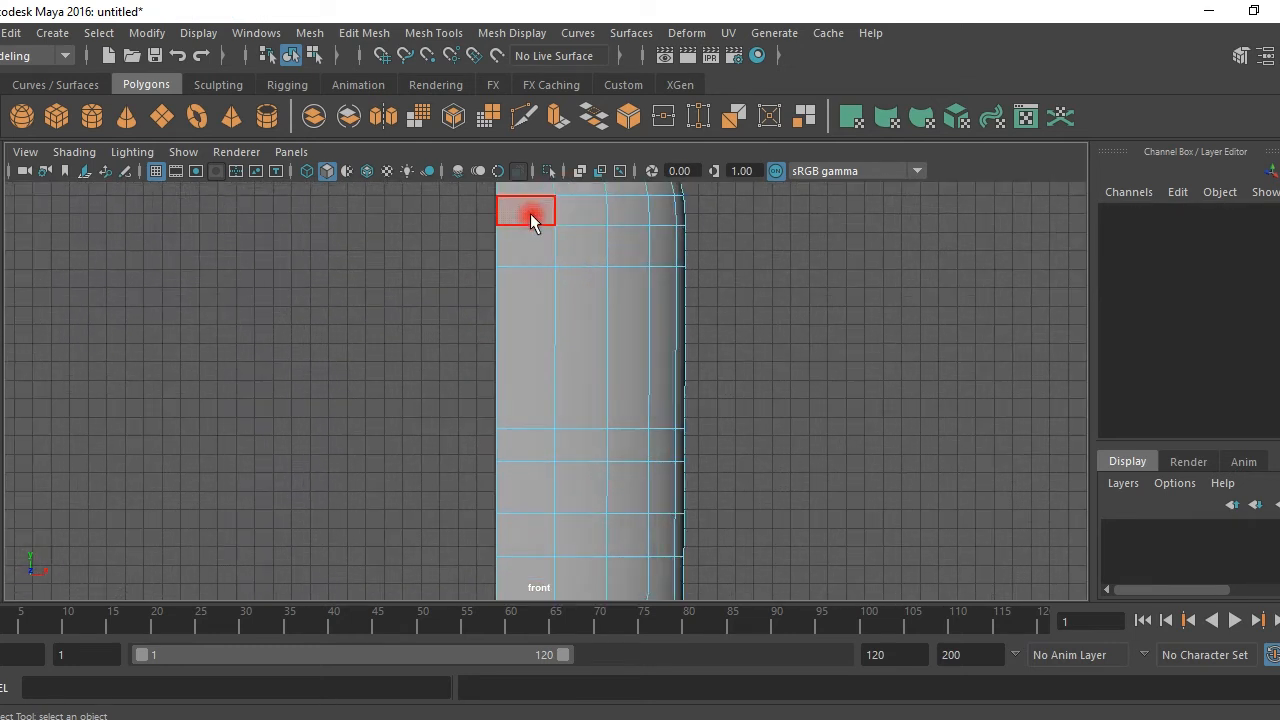
key("space")
key("space")
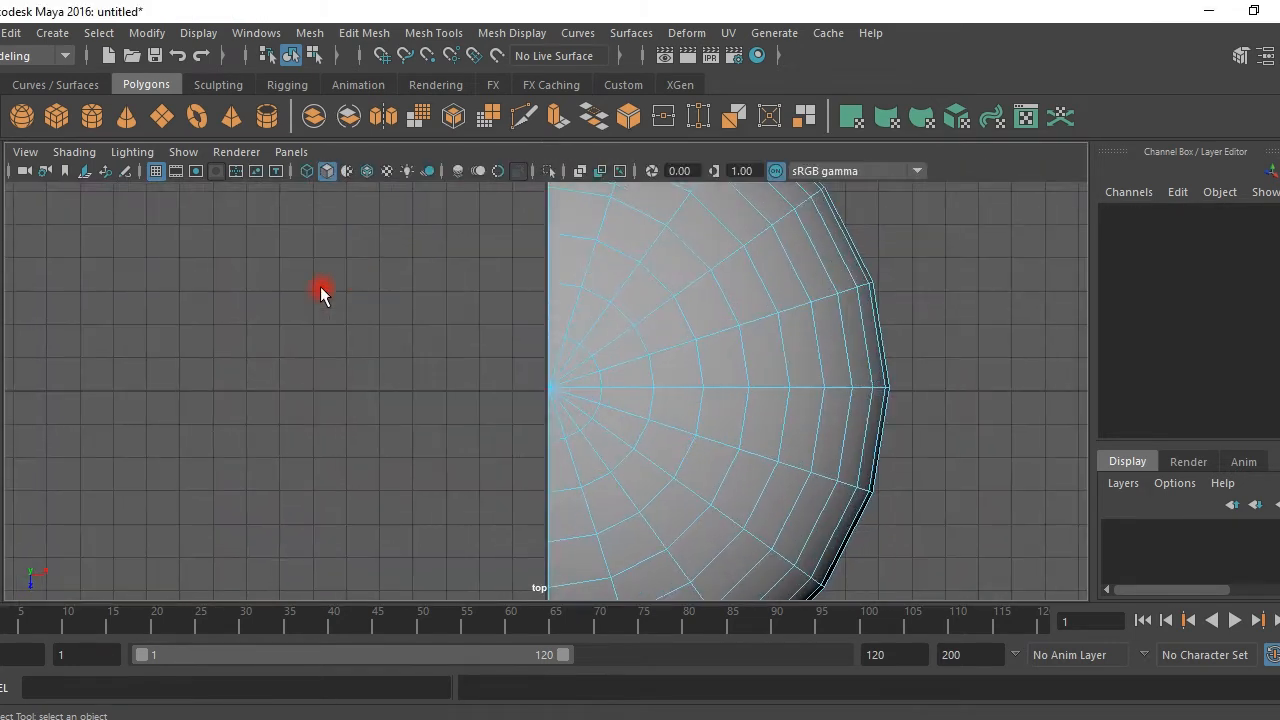
scroll(551, 400, "up", 6)
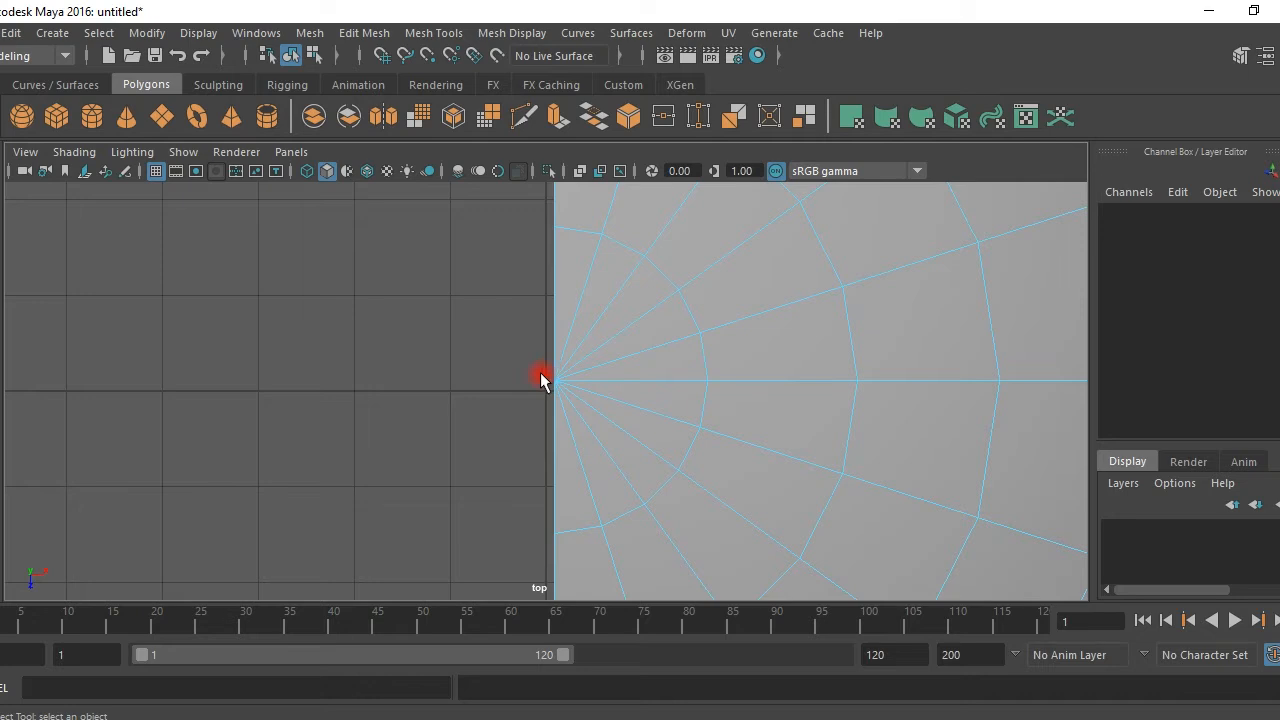
scroll(553, 388, "down", 5)
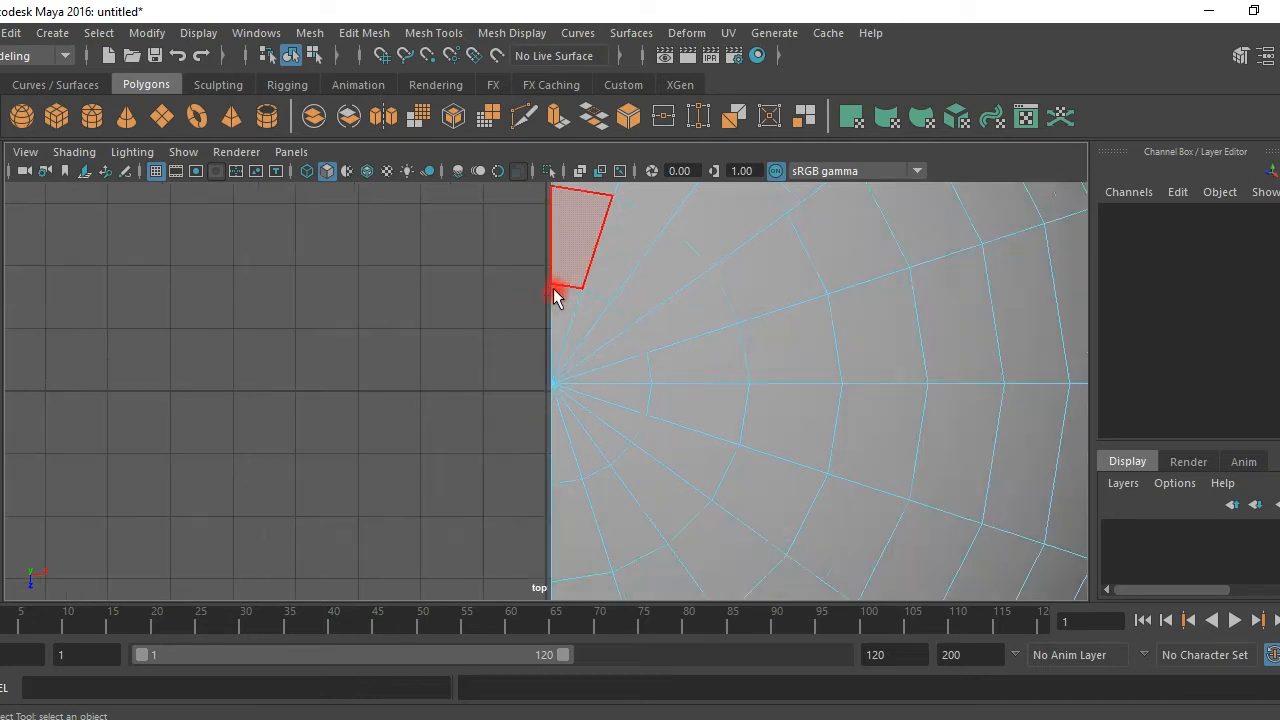
scroll(551, 263, "down", 2)
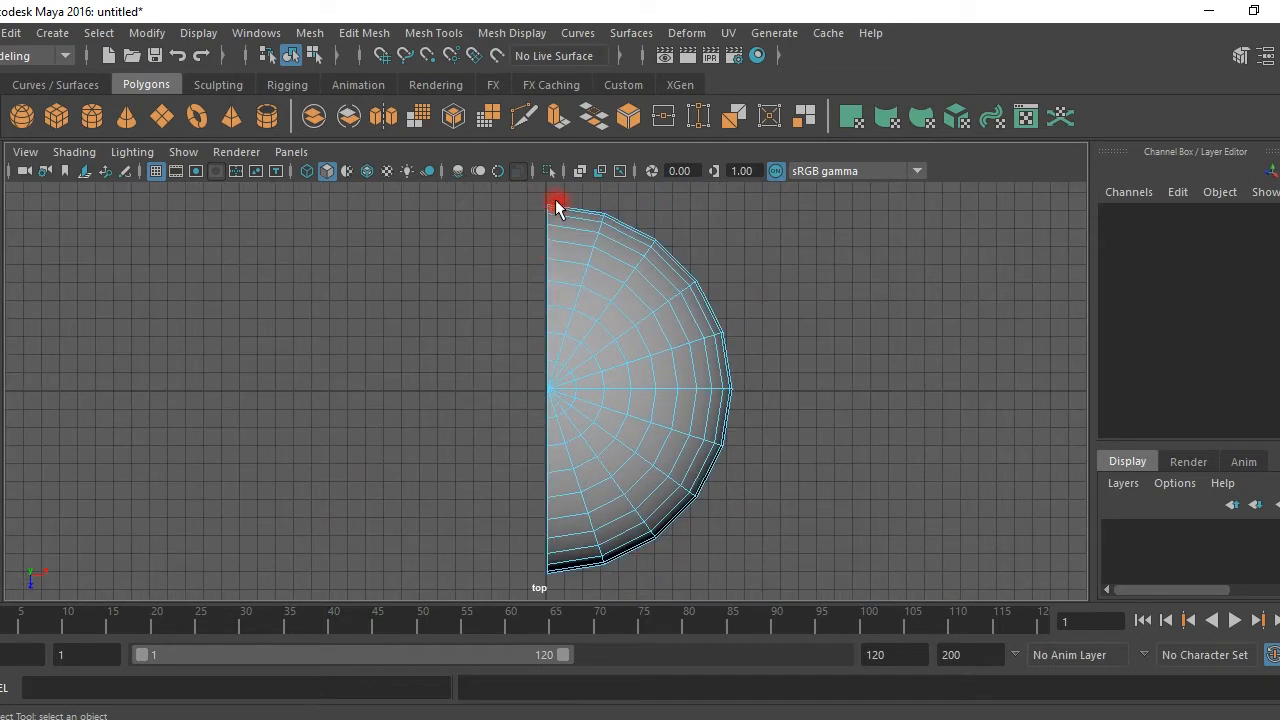
key("space")
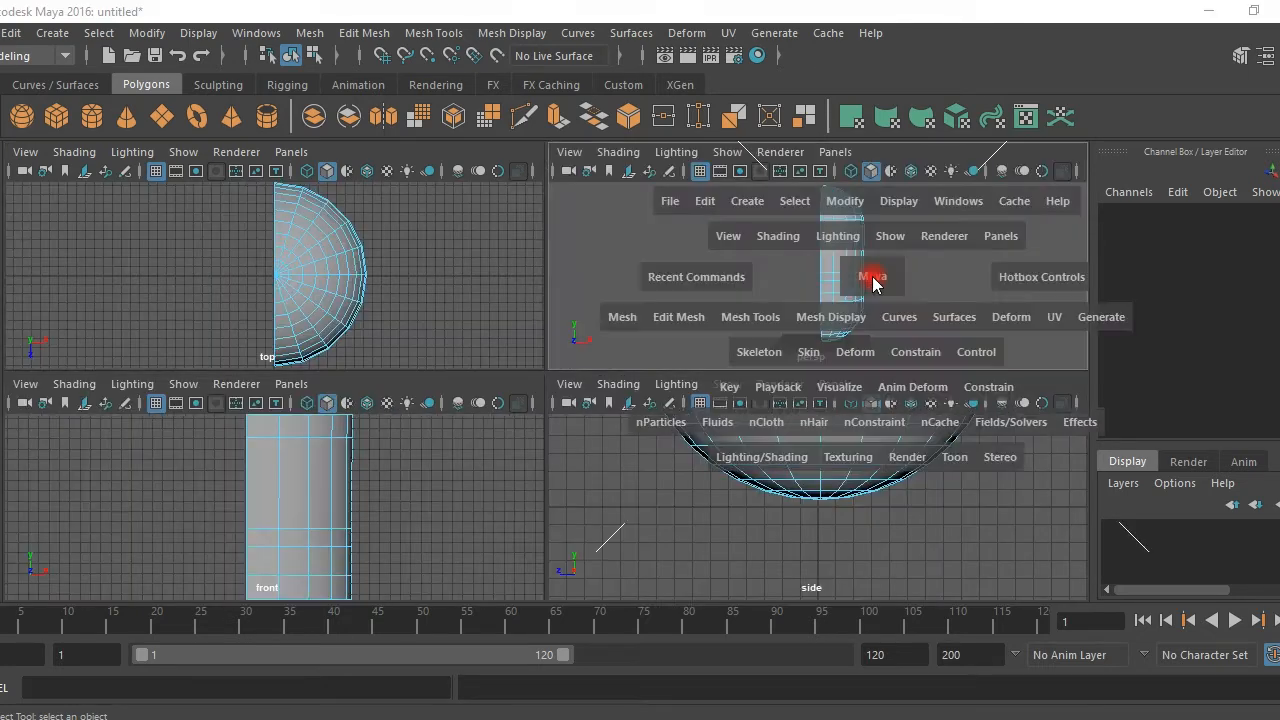
Delete the three adjacent front faces nearest the cut edge in the narrow band below mid-body, opening a slot.
left_click_drag(754, 317, 600, 286, "alt")
right_click_drag(597, 287, 656, 246)
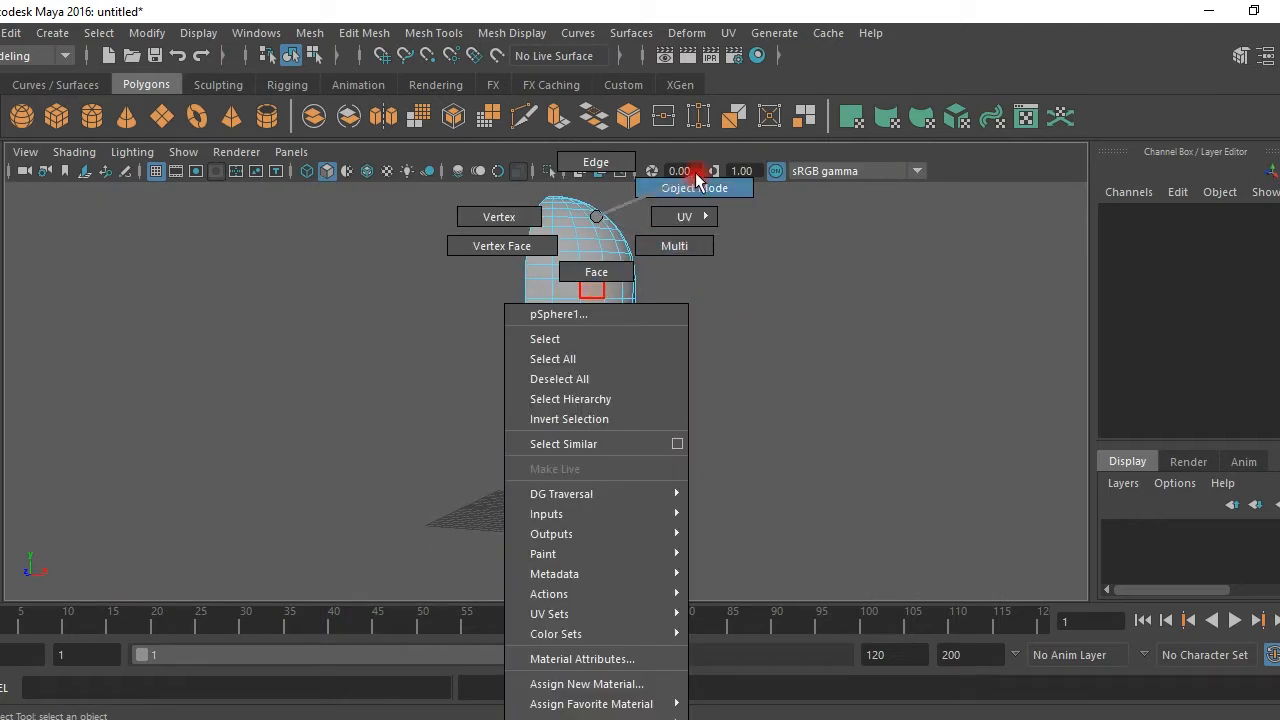
right_click_drag(696, 174, 697, 177)
scroll(600, 390, "up", 6)
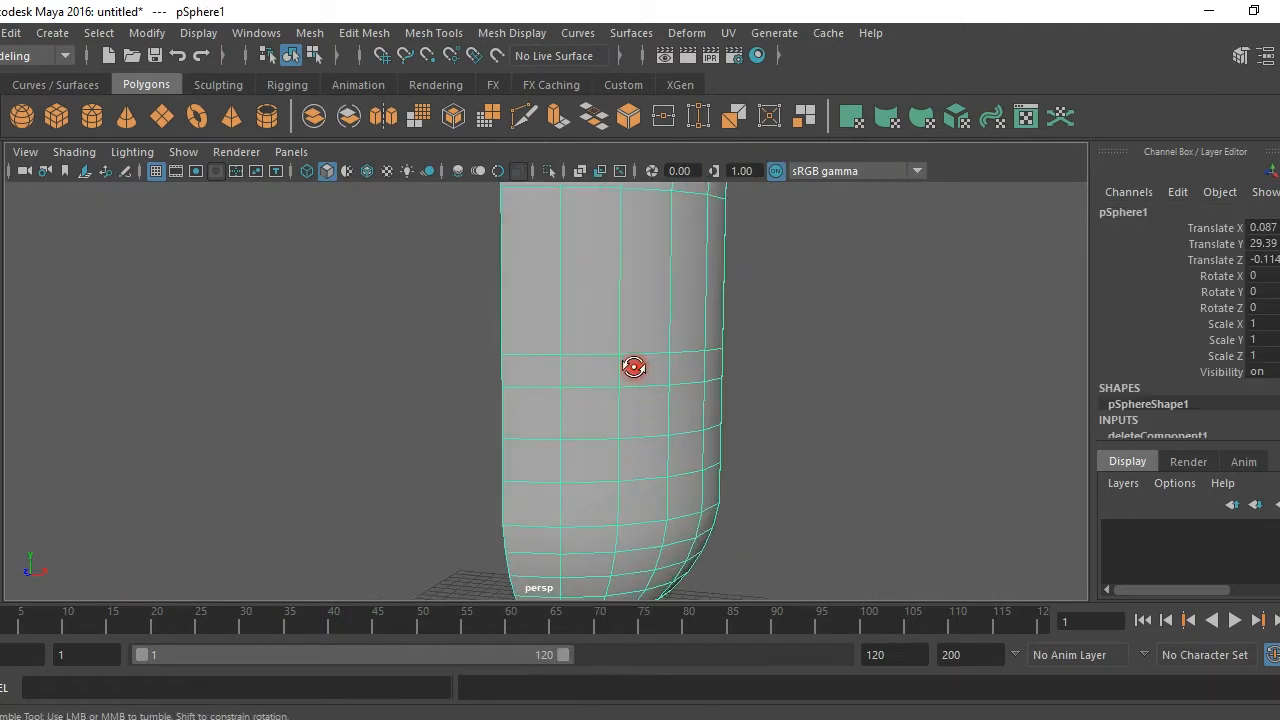
left_click_drag(634, 367, 612, 365, "alt")
right_click_drag(646, 217, 642, 278)
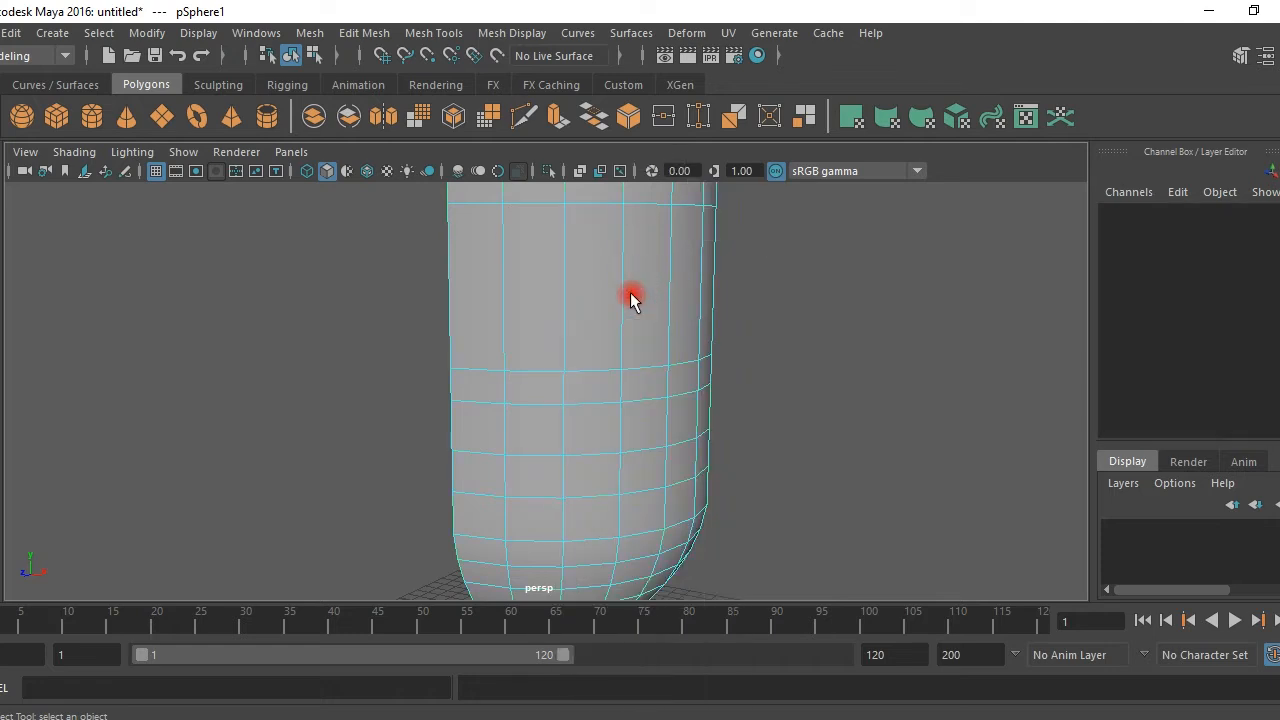
left_click(480, 388)
left_click(590, 383, "shift")
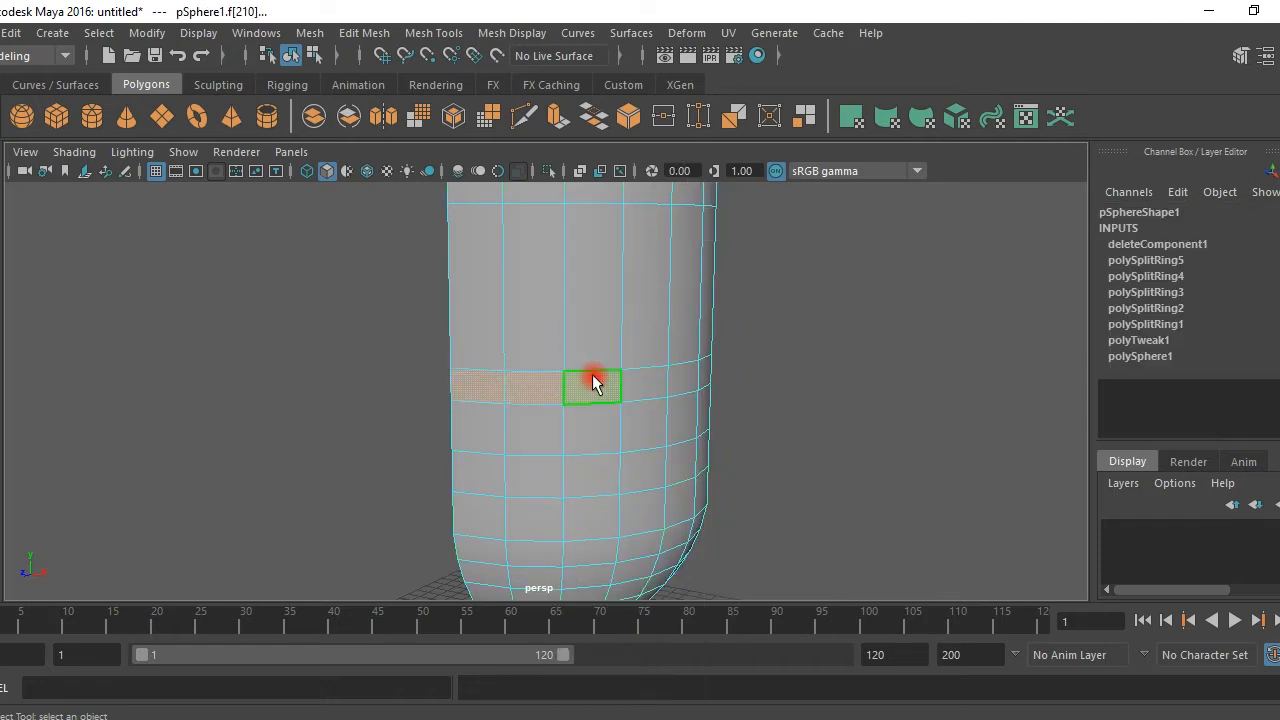
left_click_drag(574, 376, 535, 367, "alt")
left_click(358, 367)
left_click(418, 386)
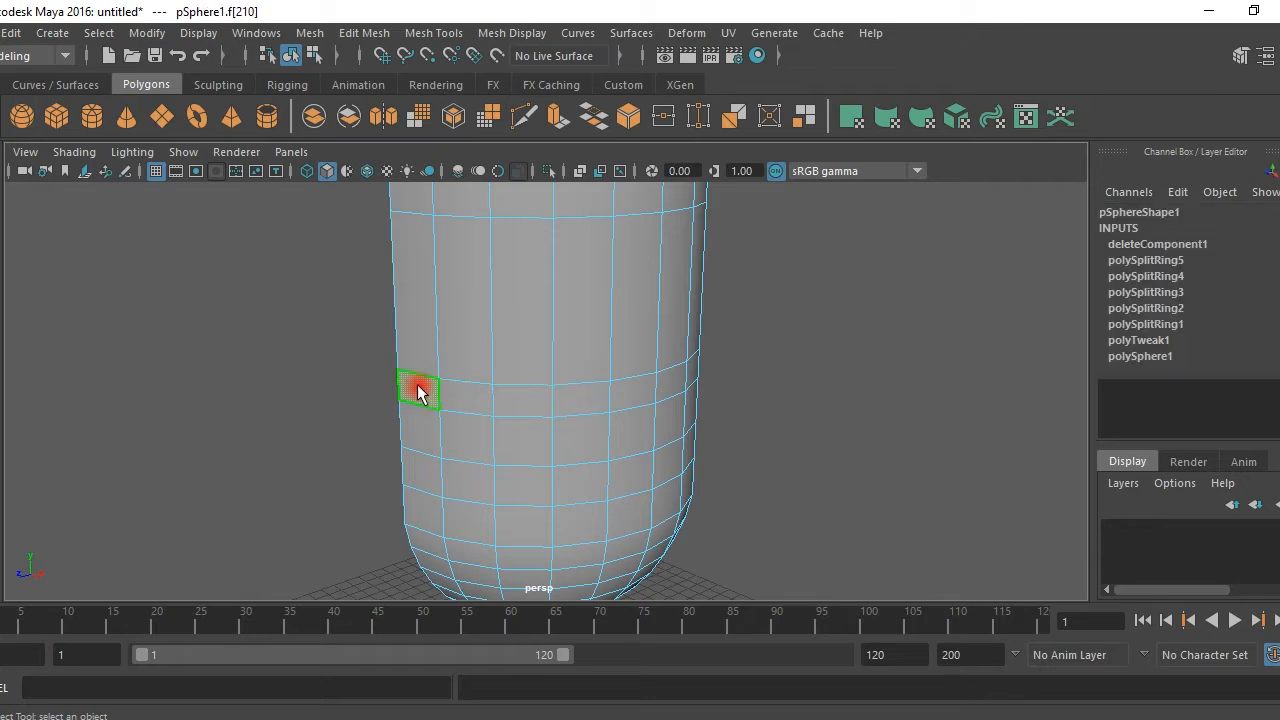
left_click(460, 392, "shift")
left_click(522, 401, "shift")
key("Delete")
Select the slot's upper and lower vertices in the three columns nearest the cut edge and lower them slightly.
mouse_move(529, 403)
left_mouse_down("alt")
mouse_move(523, 414)
mouse_move(620, 366)
mouse_move(497, 381)
mouse_move(512, 391)
left_mouse_up("alt")
right_click_drag(500, 325, 386, 219)
left_click(416, 360)
left_click_drag(392, 338, 498, 386)
key("w")
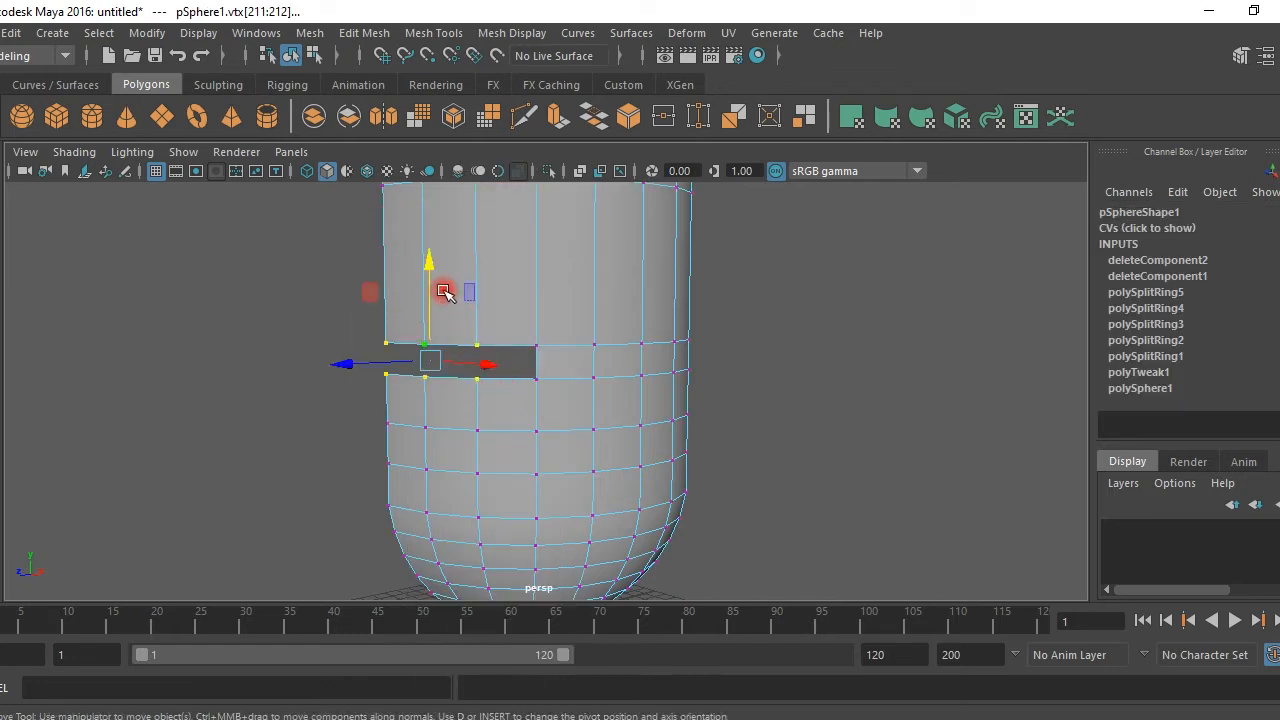
left_click_drag(432, 266, 436, 273)
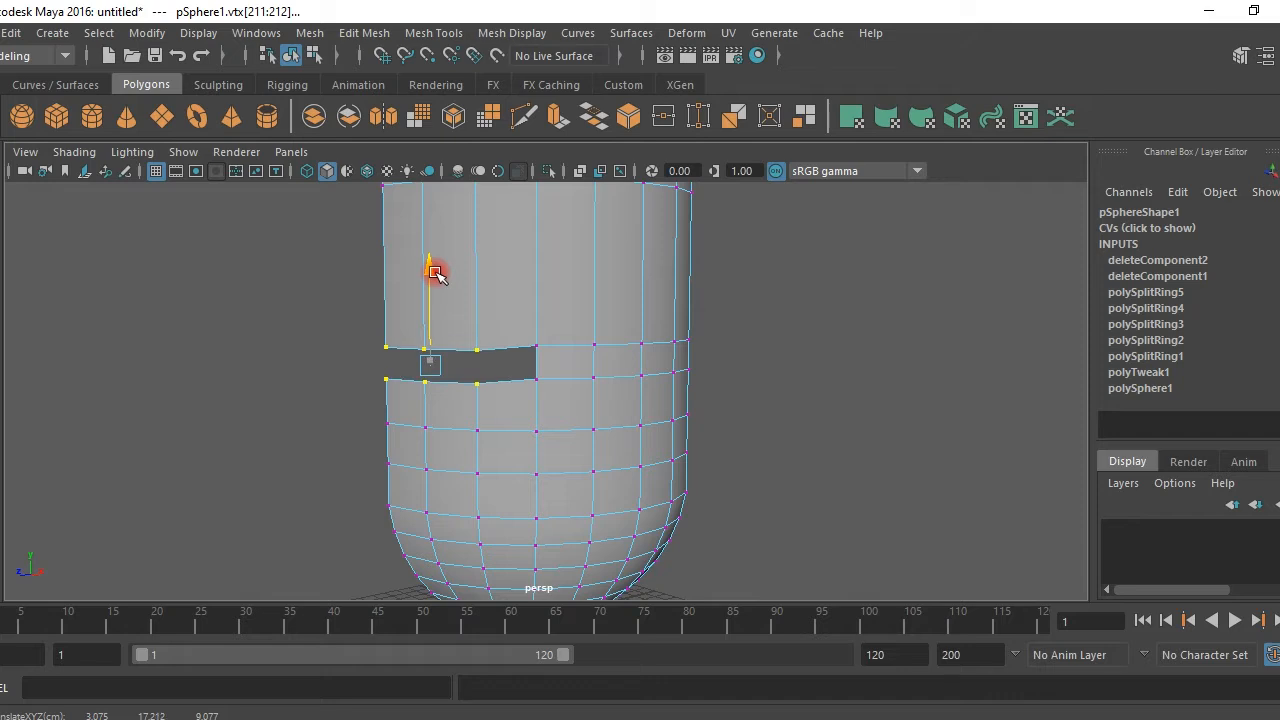
left_click_drag(370, 301, 411, 359)
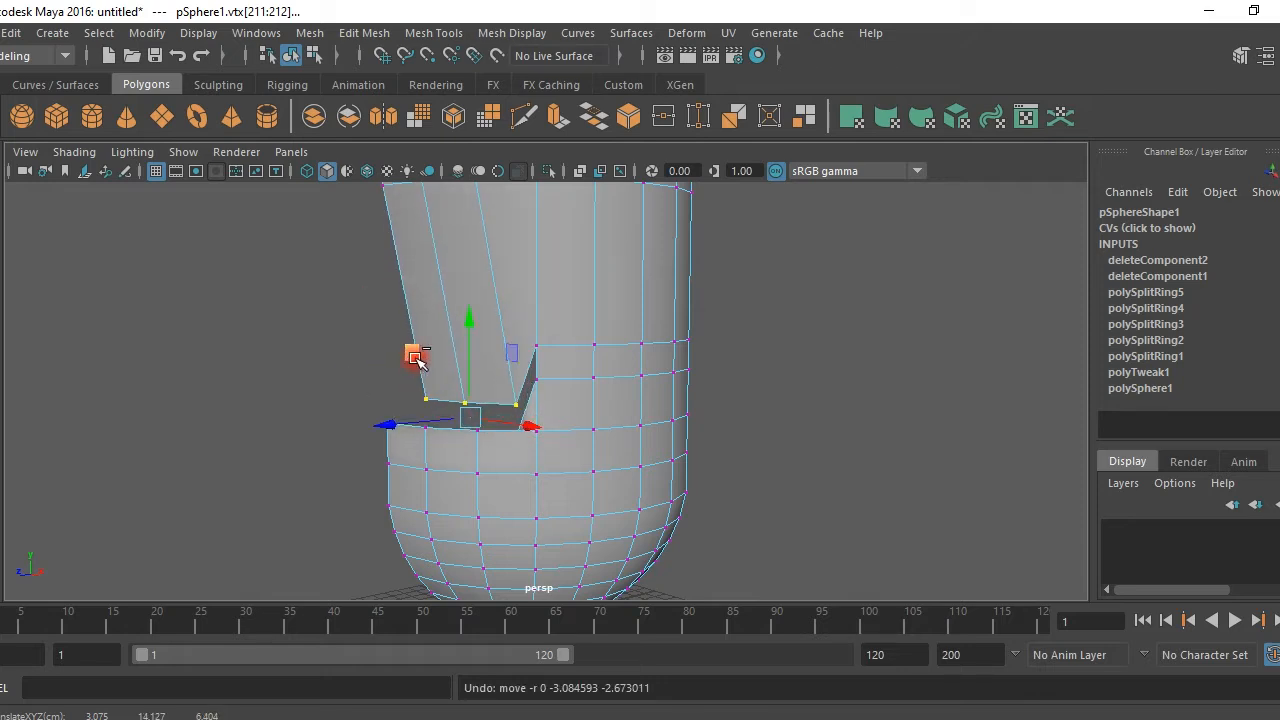
key("ctrl+z")
left_click_drag(431, 273, 428, 279)
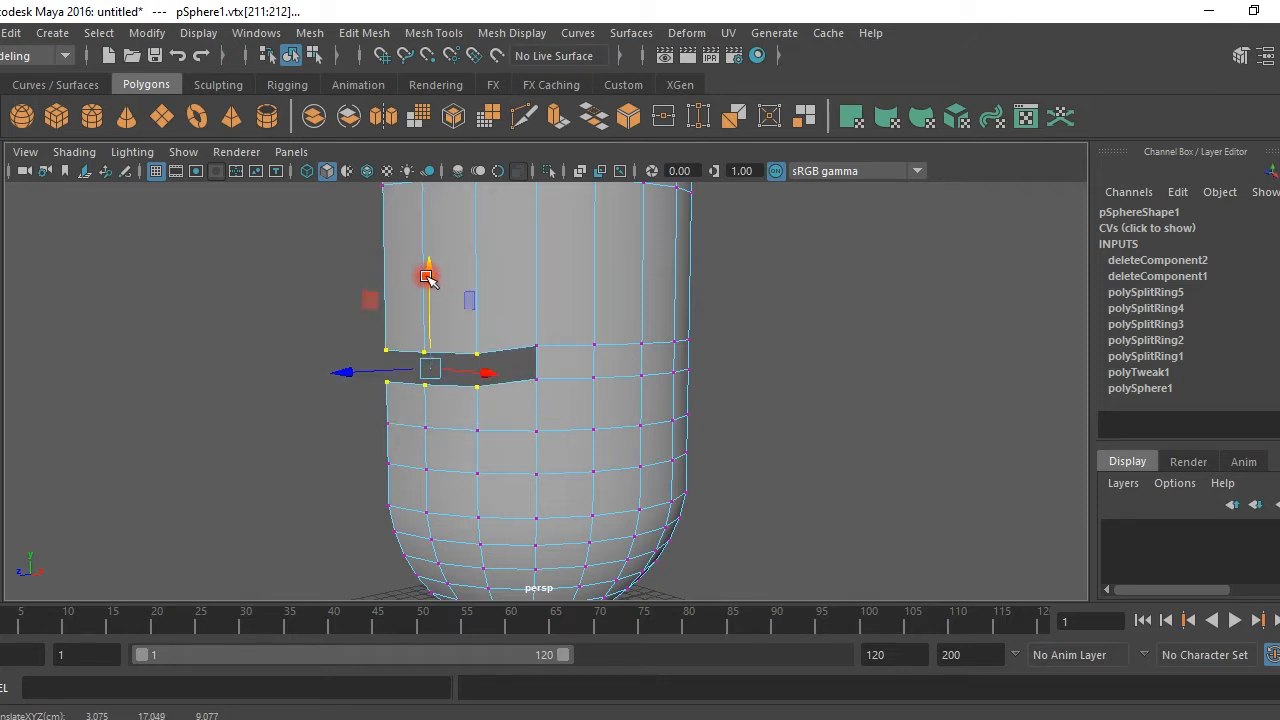
Lower the four slot vertices in the two columns nearest the cut edge slightly further, and clear the selection.
left_click(333, 330)
left_click_drag(433, 387, 433, 387)
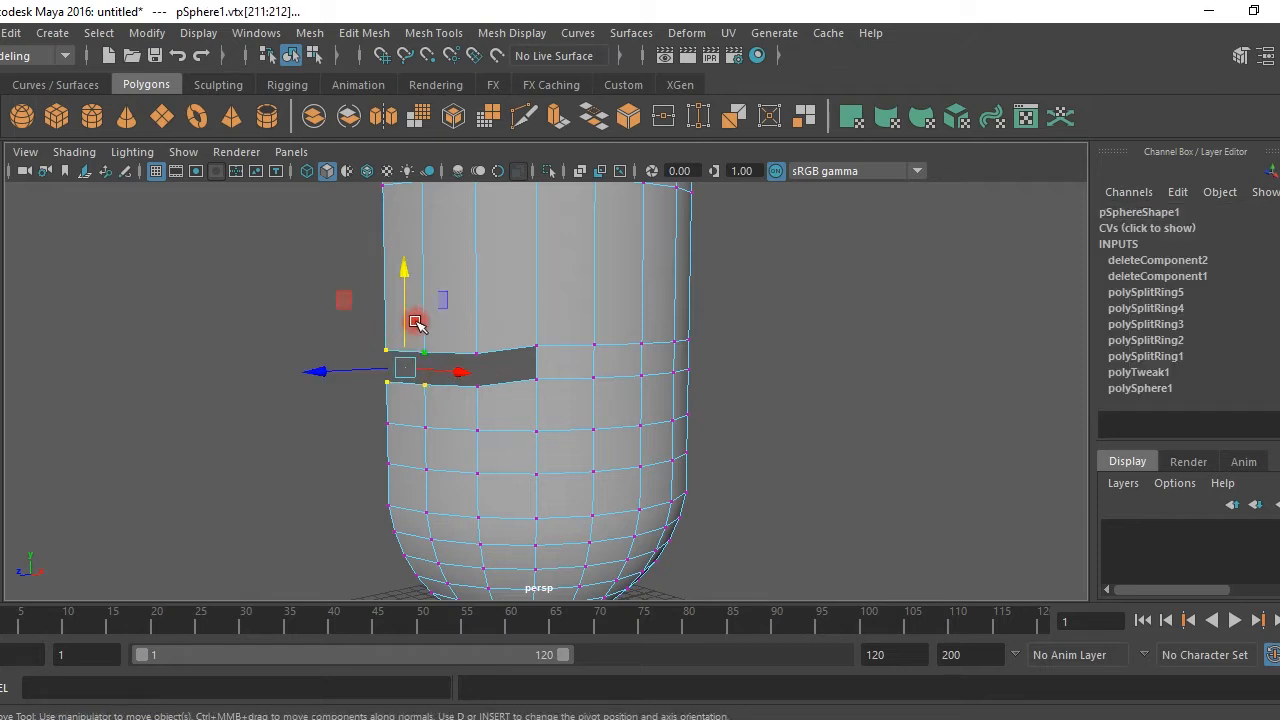
left_click_drag(401, 283, 401, 281)
left_click(358, 342)
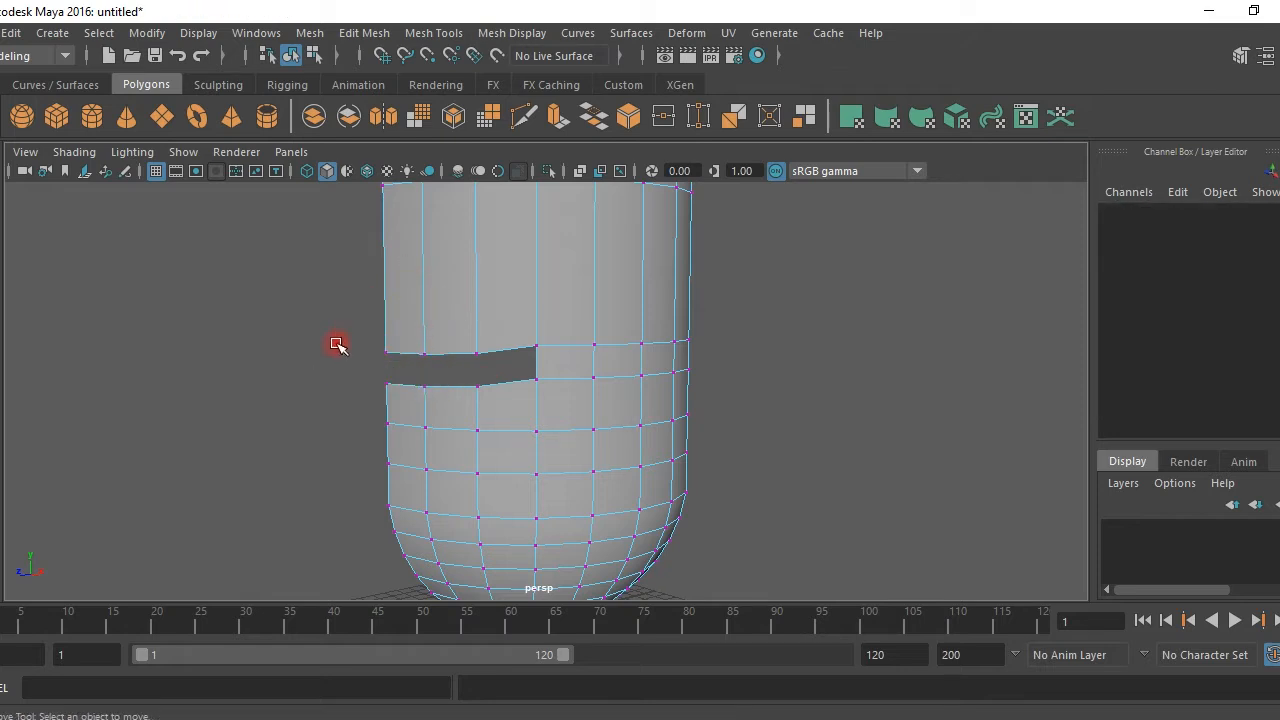
Select the slot's upper and lower vertices on the cut edge and nudge them slightly in height.
left_click_drag(401, 386, 401, 386)
left_click_drag(383, 283, 383, 281)
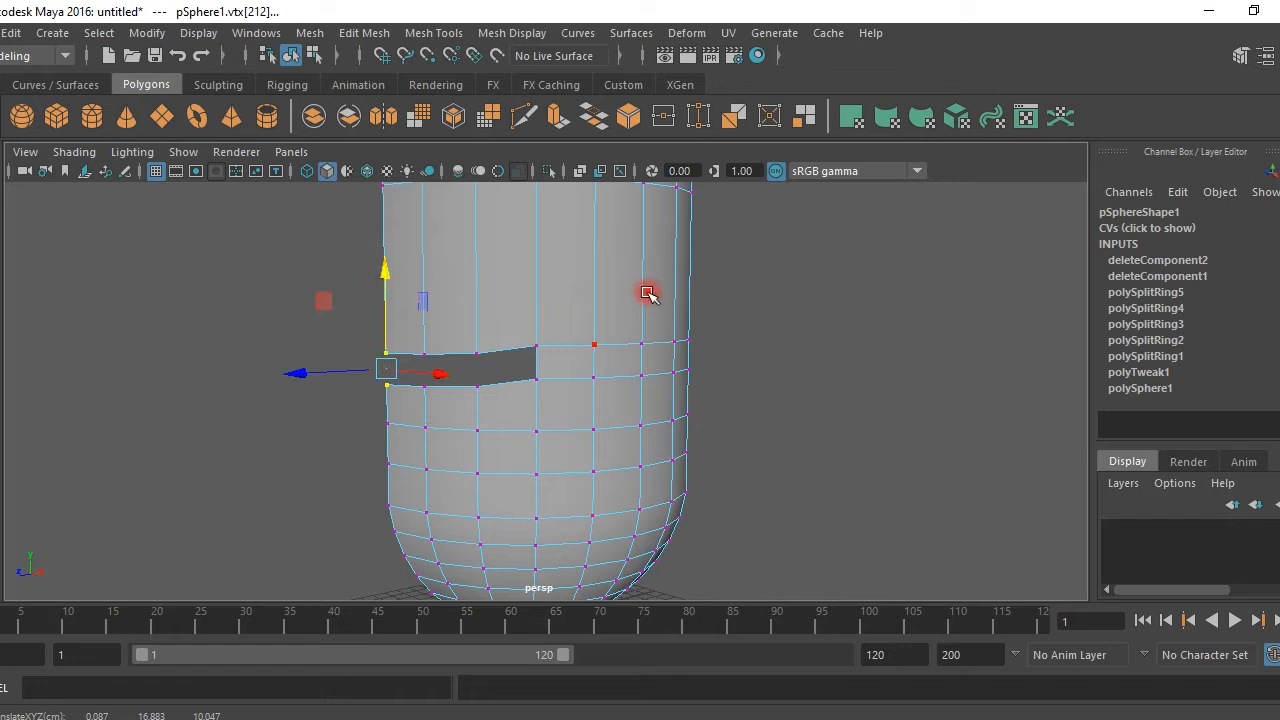
left_click_drag(563, 494, 581, 371, "alt")
scroll(372, 388, "up", 3)
scroll(620, 371, "down", 3)
middle_click_drag(677, 374, 634, 378, "alt")
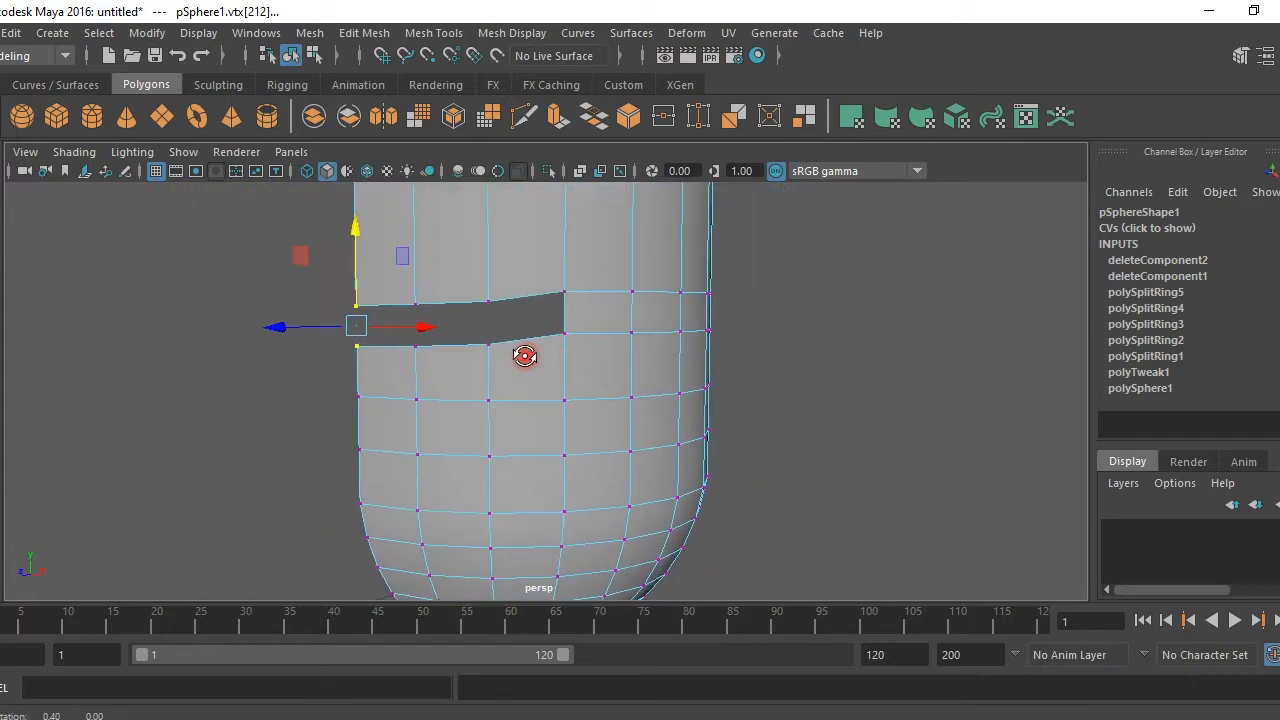
Delete a two-by-two block of faces on the body's side, just below the slot's level, to open an arm hole.
left_click_drag(527, 356, 492, 355, "alt")
scroll(629, 417, "down", 3)
middle_click_drag(634, 414, 652, 360, "alt")
left_click_drag(646, 366, 509, 370, "alt")
right_click_drag(586, 220, 586, 274)
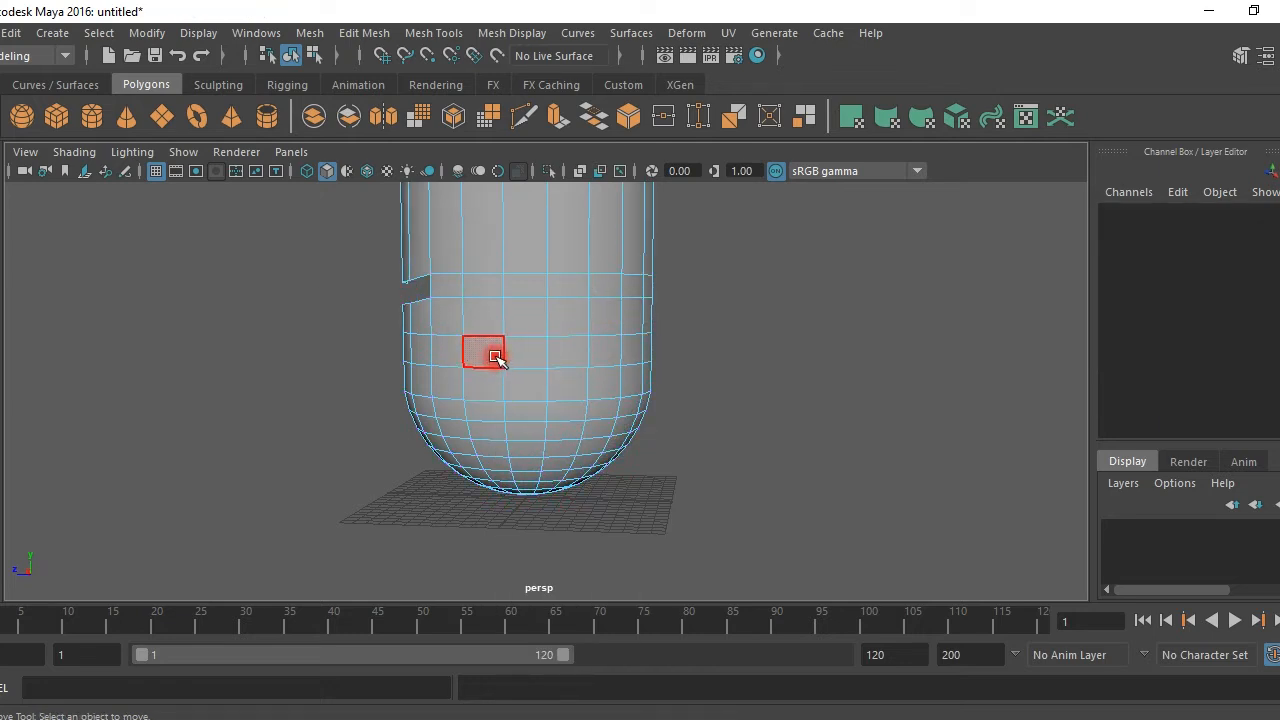
left_click(533, 357)
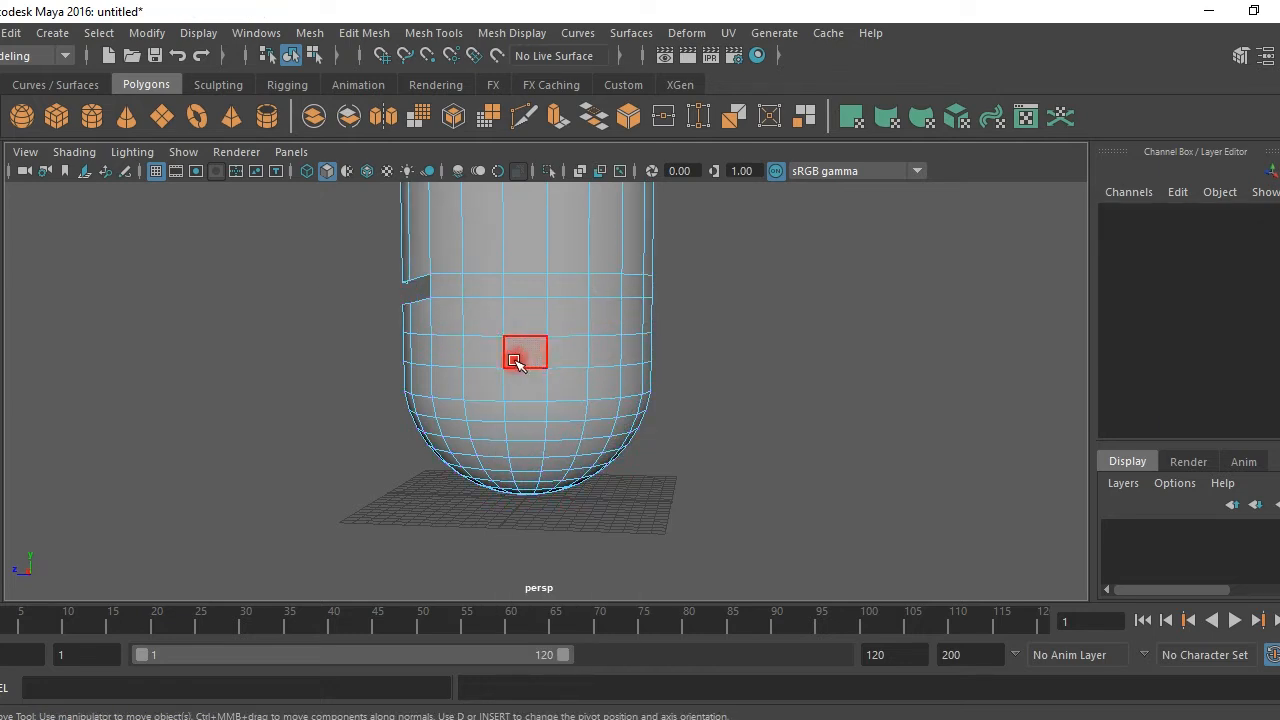
left_click(563, 386, "shift")
key("Delete")
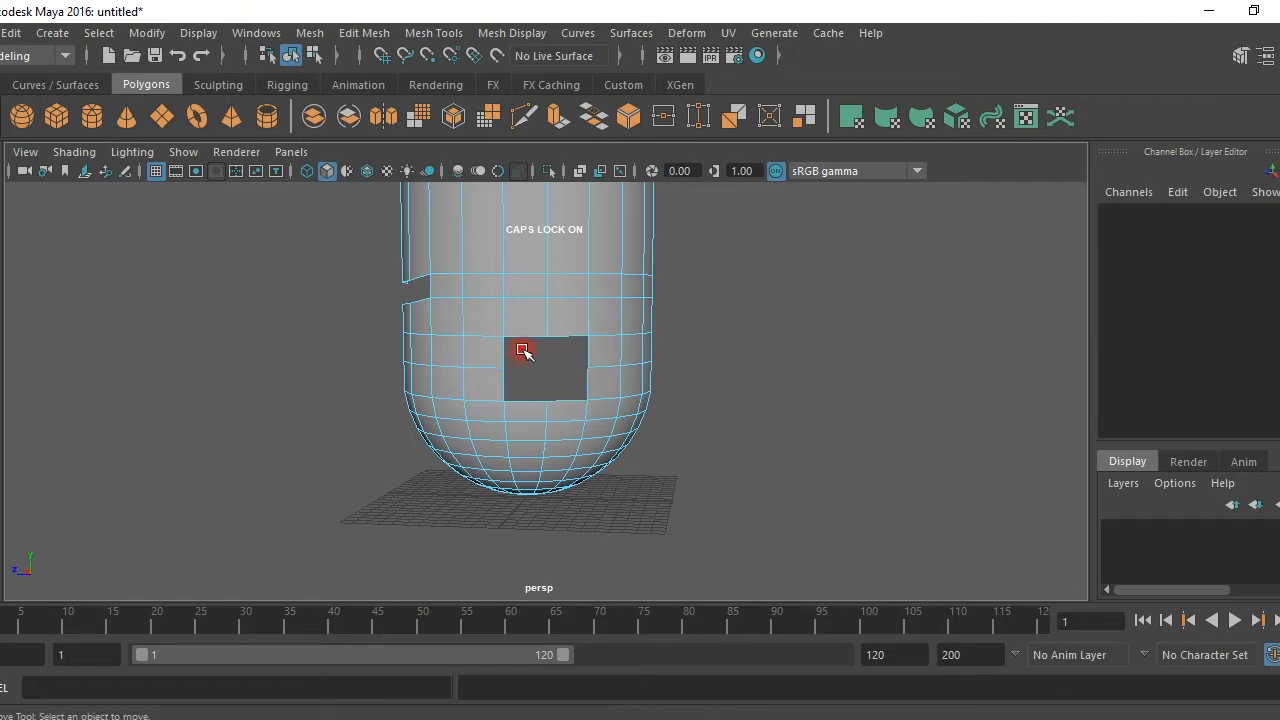
Select the side hole's four corner vertices and scale them inward to make the opening roughly octagonal.
left_click_drag(550, 428, 512, 399, "alt")
scroll(551, 360, "up", 3)
middle_click_drag(555, 340, 551, 403, "alt")
left_click_drag(551, 403, 558, 393, "alt")
right_click_drag(558, 284, 415, 215)
left_click(450, 307)
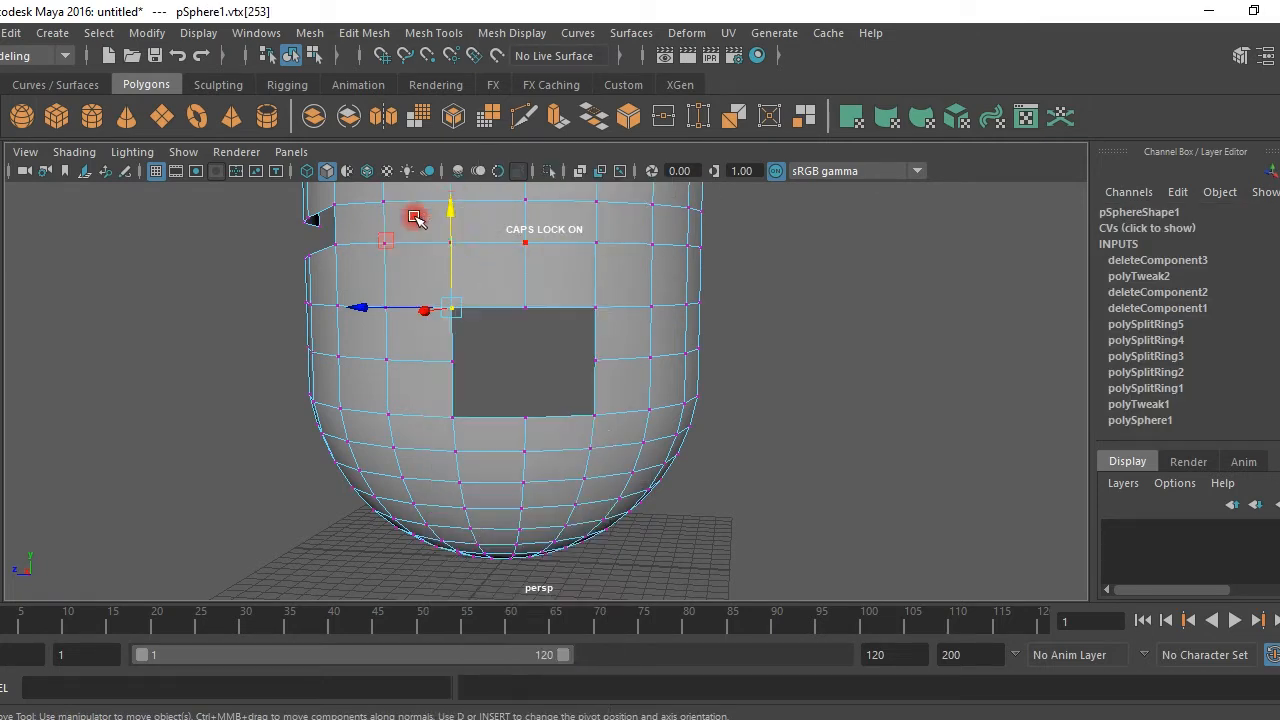
left_click(600, 302, "shift")
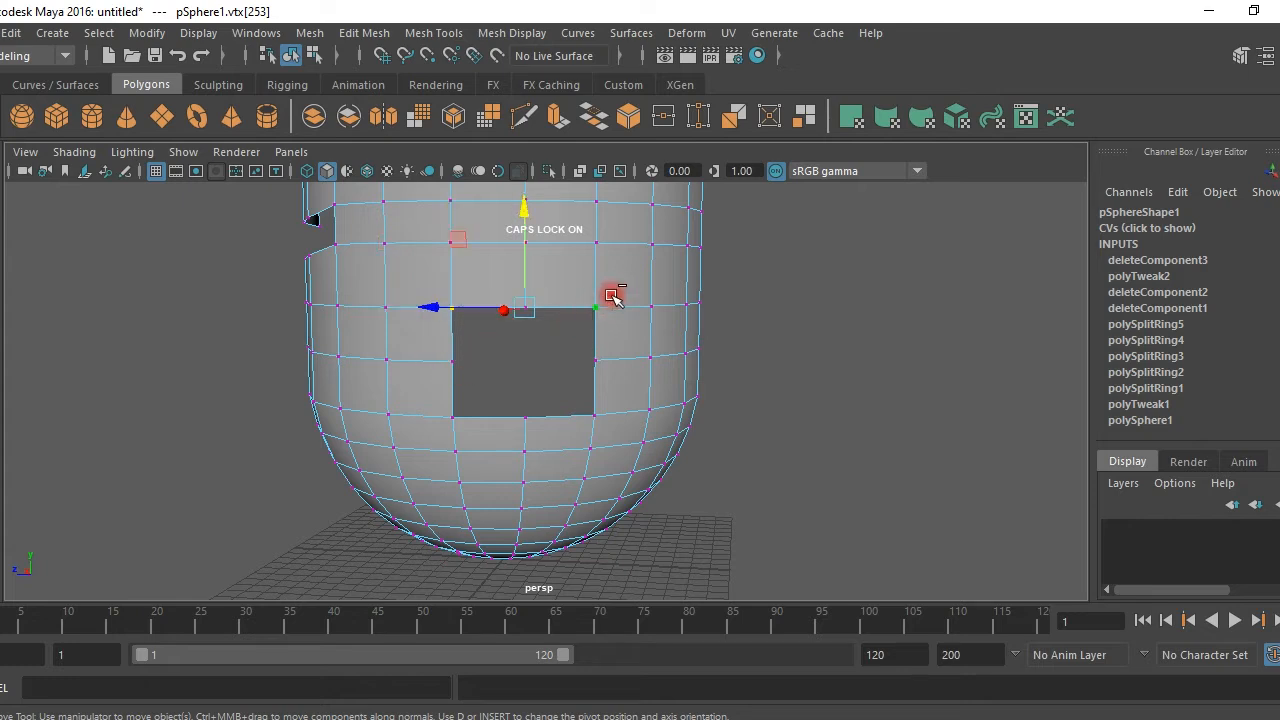
left_click(597, 412, "shift")
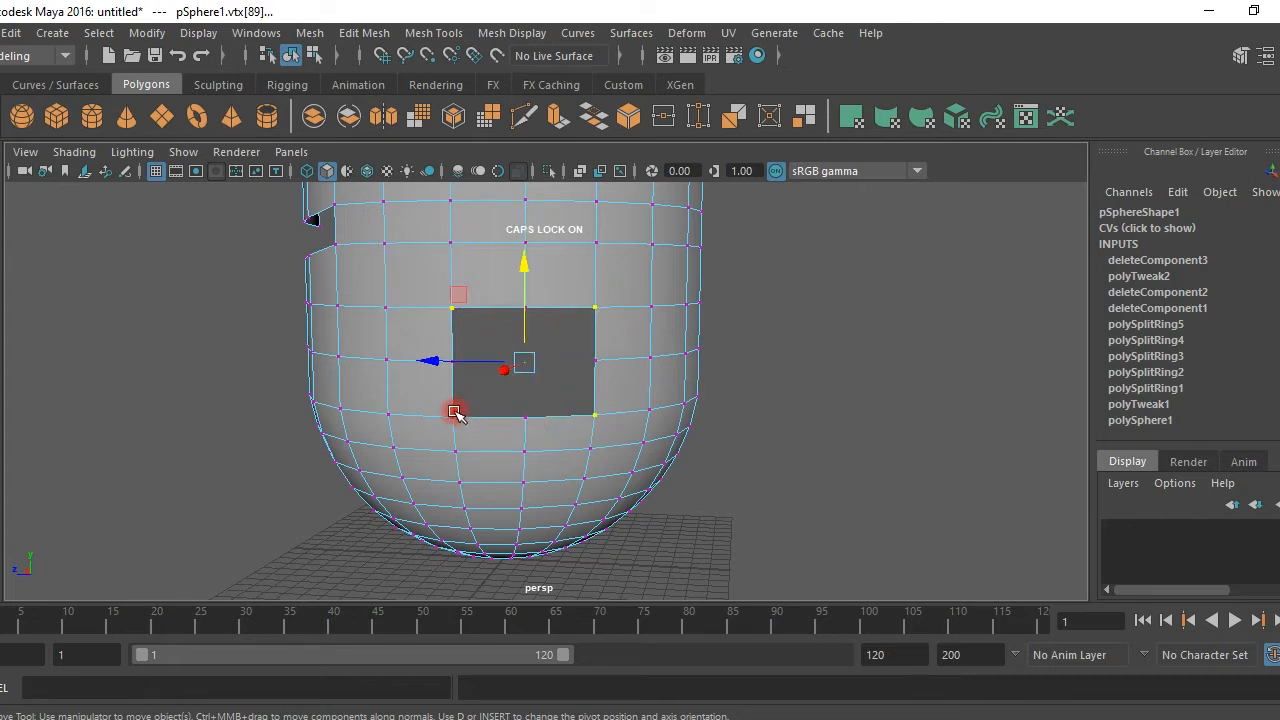
left_click_drag(482, 410, 370, 484, "shift")
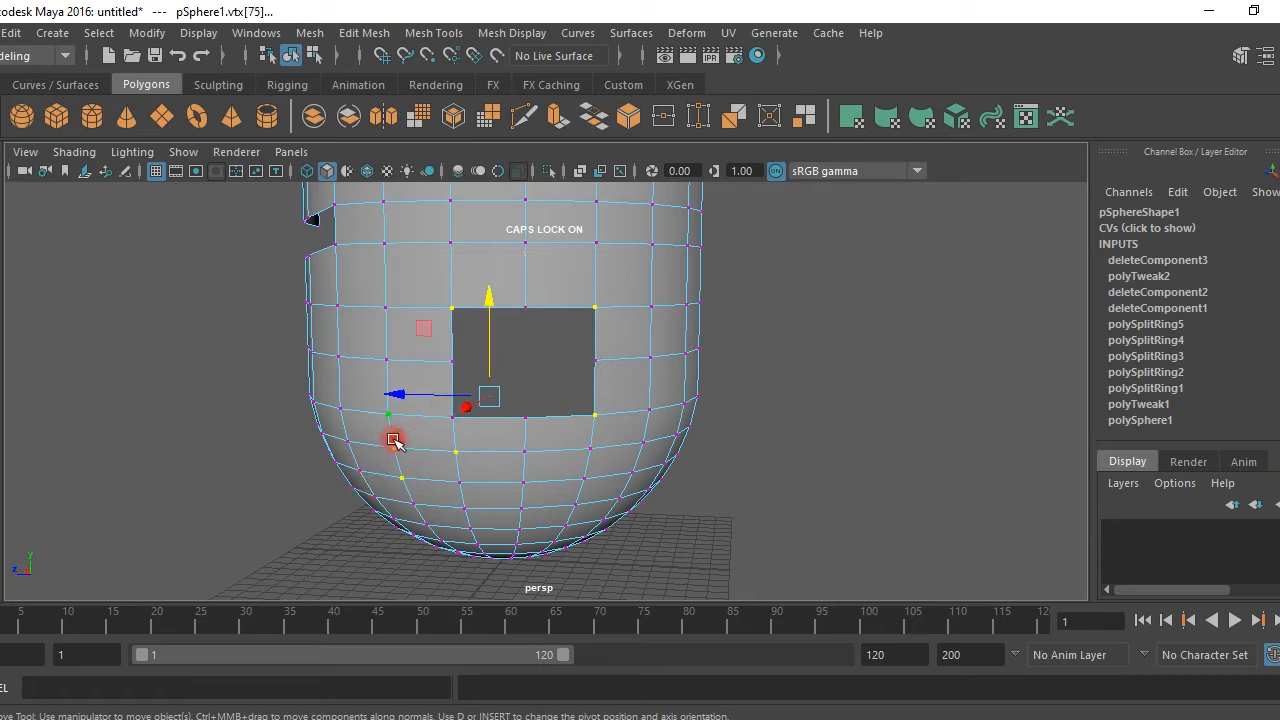
key("ctrl+z")
key("r")
mouse_move(545, 345)
left_mouse_down("alt")
mouse_move(514, 362)
mouse_move(543, 365)
mouse_move(558, 345)
left_mouse_up("alt")
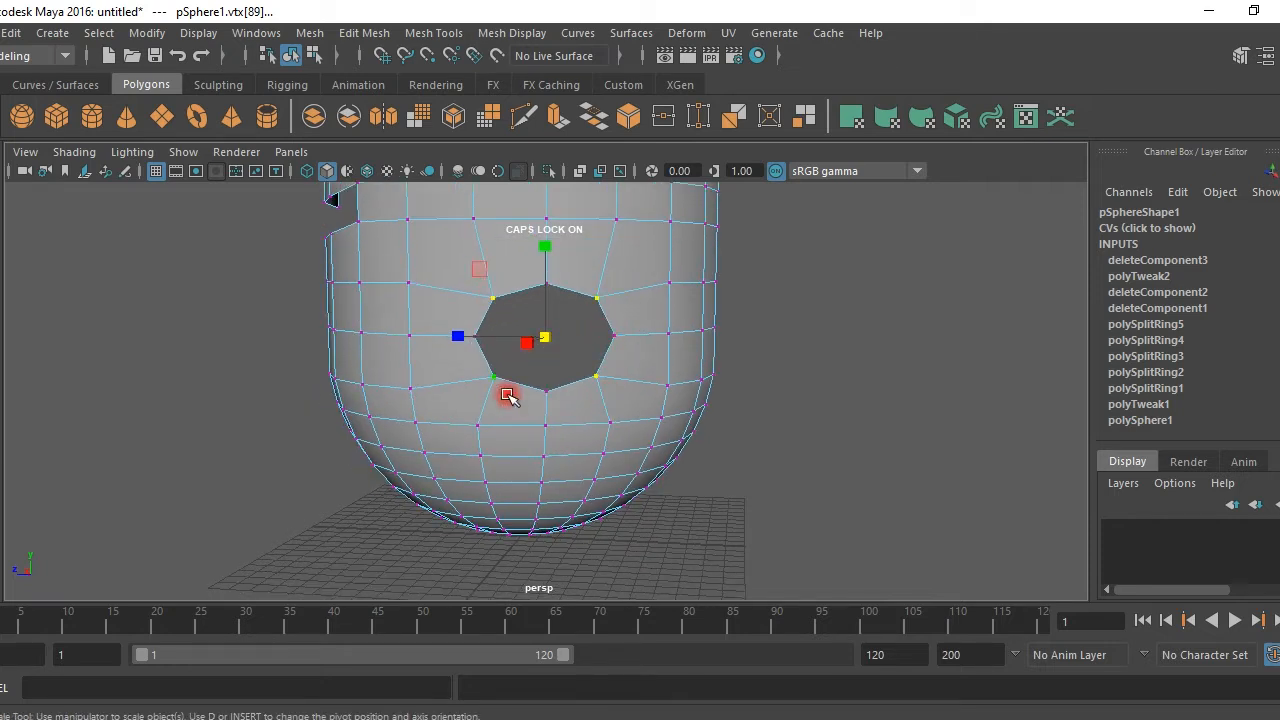
Select the side hole's border edges and extrude them outward into a long arm tube.
mouse_move(592, 351)
left_mouse_down("alt")
mouse_move(551, 351)
mouse_move(686, 366)
mouse_move(604, 373)
left_mouse_up("alt")
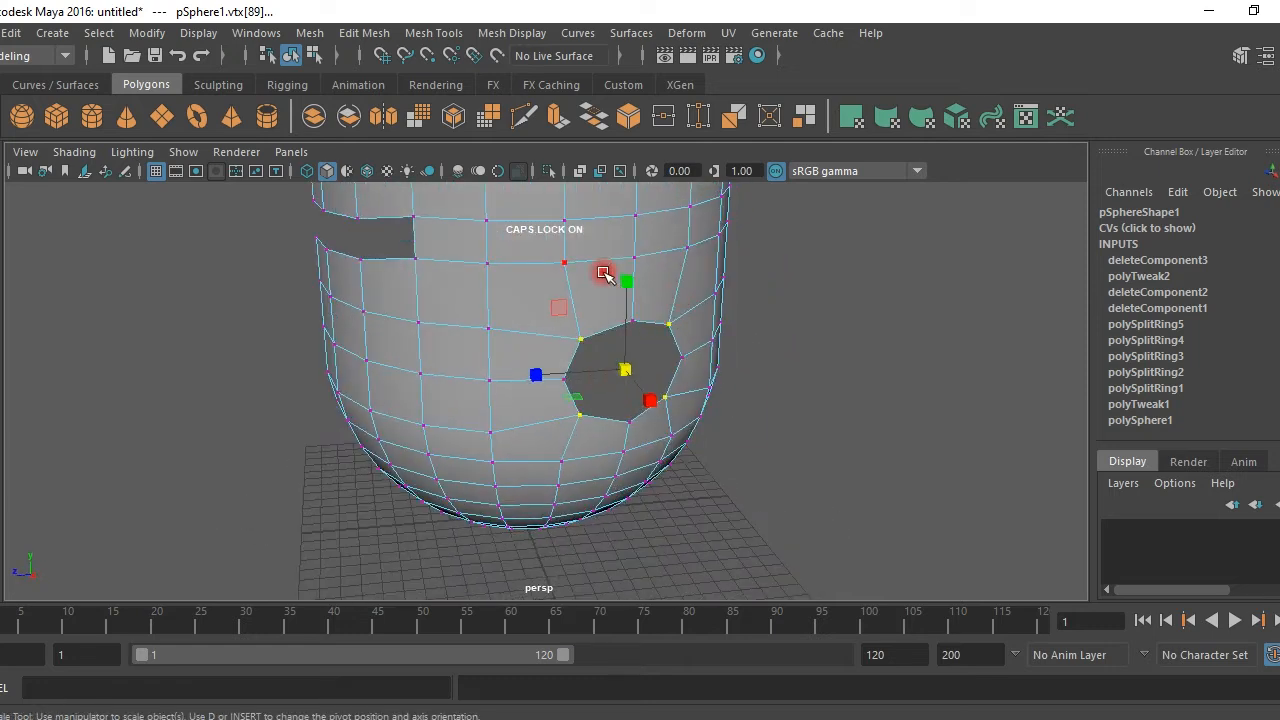
right_click_drag(659, 216, 659, 271)
right_click_drag(662, 168, 660, 174)
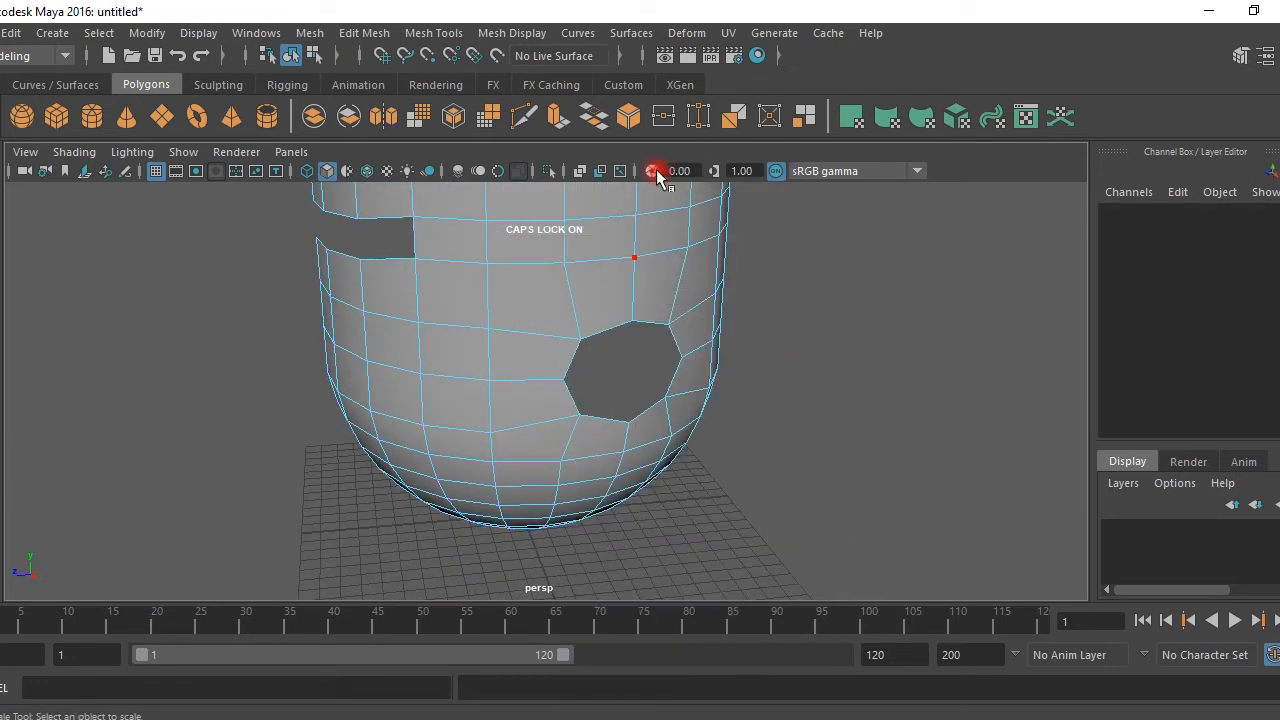
double_click(610, 337)
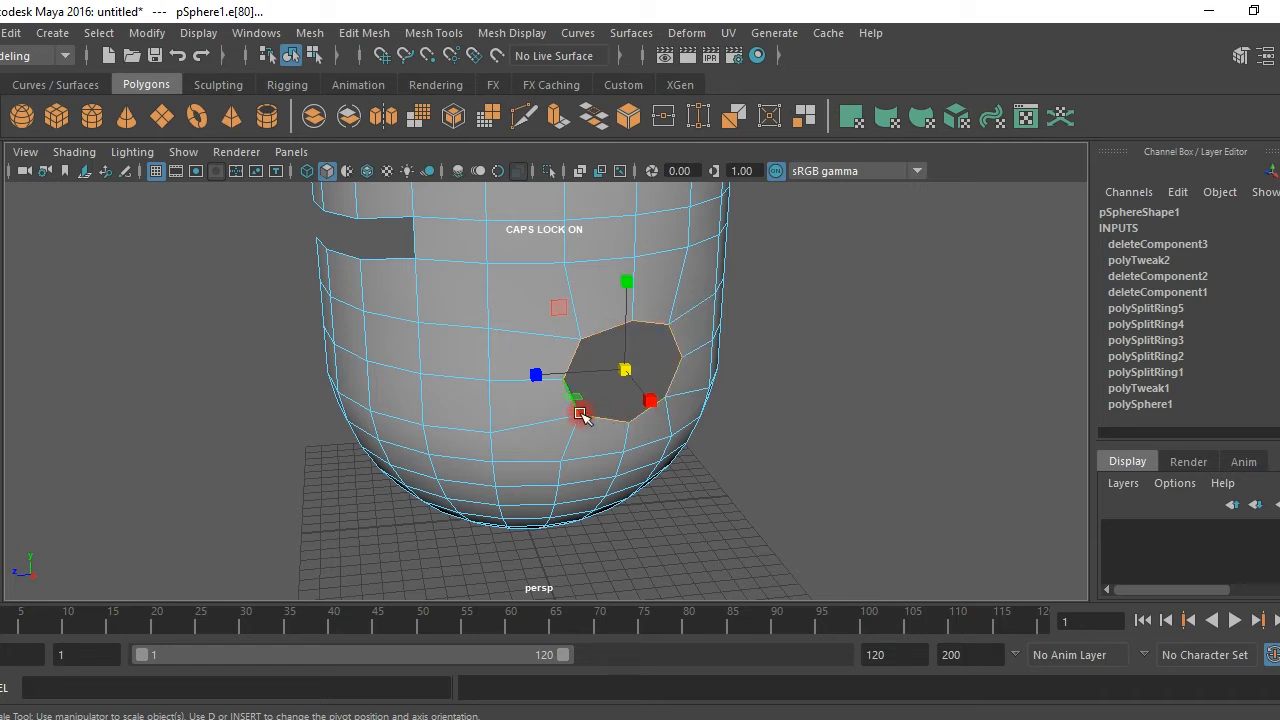
left_click(585, 103)
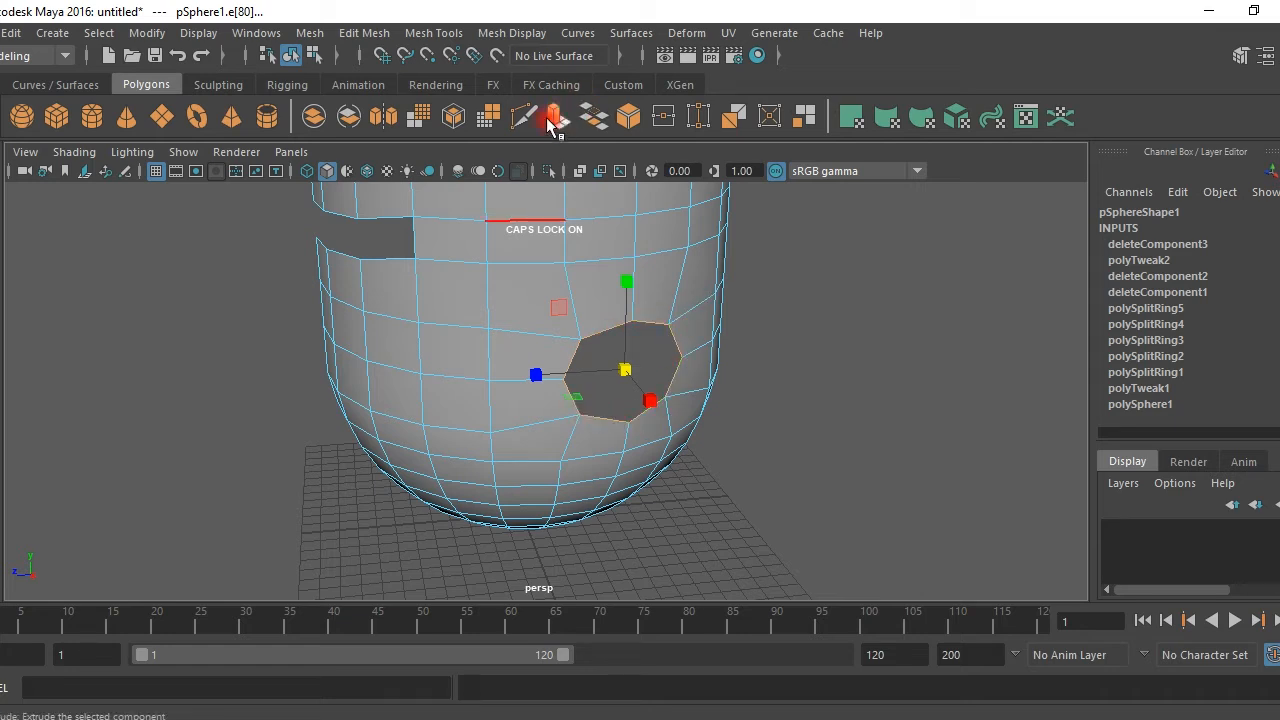
left_click(559, 117)
key("w")
mouse_move(660, 412)
left_mouse_down("alt")
mouse_move(630, 360)
mouse_move(743, 386)
mouse_move(651, 387)
mouse_move(691, 366)
mouse_move(1123, 514)
mouse_move(1046, 498)
left_mouse_up("alt")
right_click_drag(1046, 498, 814, 434, "alt")
Flatten the arm's open end by scaling its border edges to 0 along X.
scroll(816, 434, "up", 2)
key("r")
left_click_drag(758, 415, 672, 433)
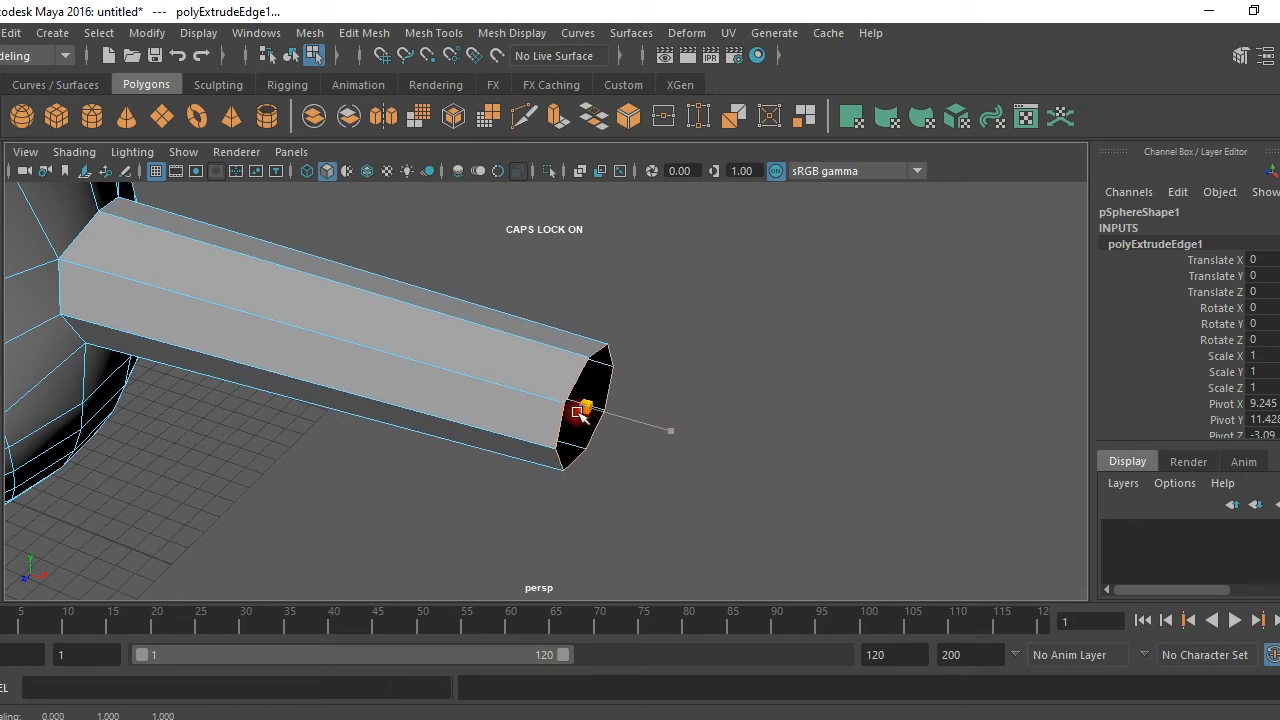
Hide the grid and delete a block of six faces, three by two, on the body's underside to open a leg hole.
left_click_drag(627, 420, 527, 438, "alt")
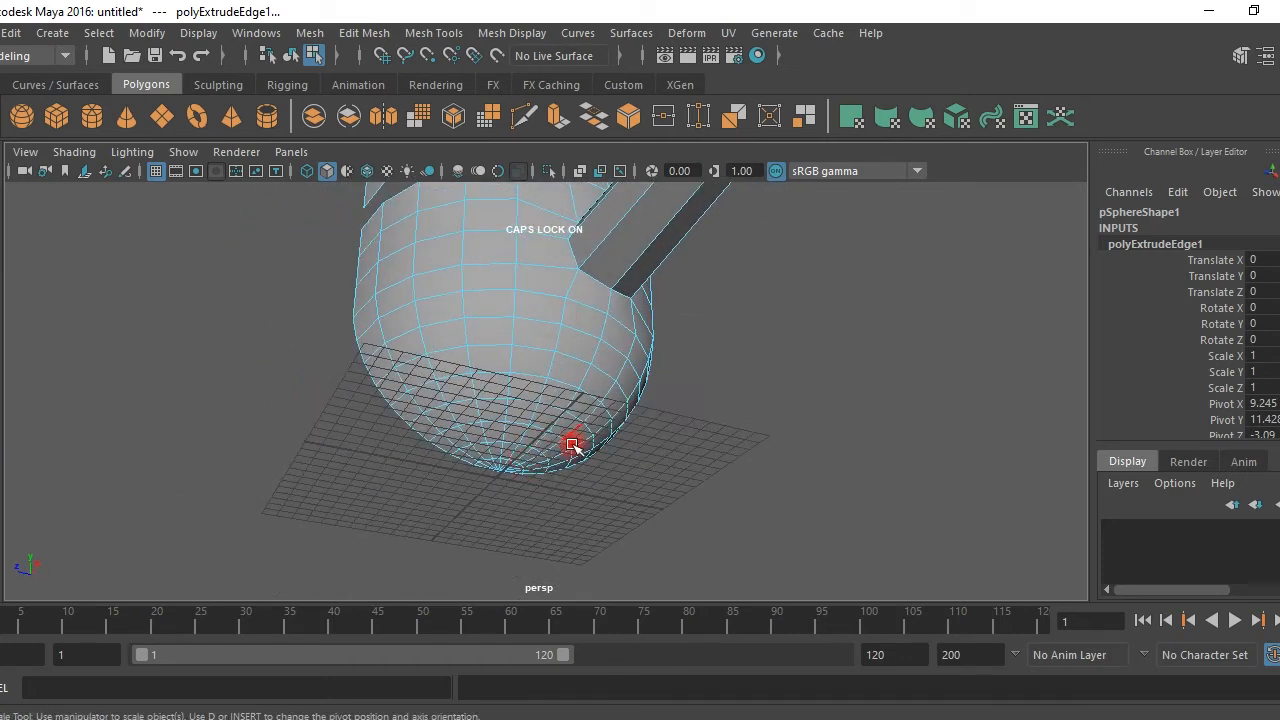
right_click_drag(576, 352, 593, 259)
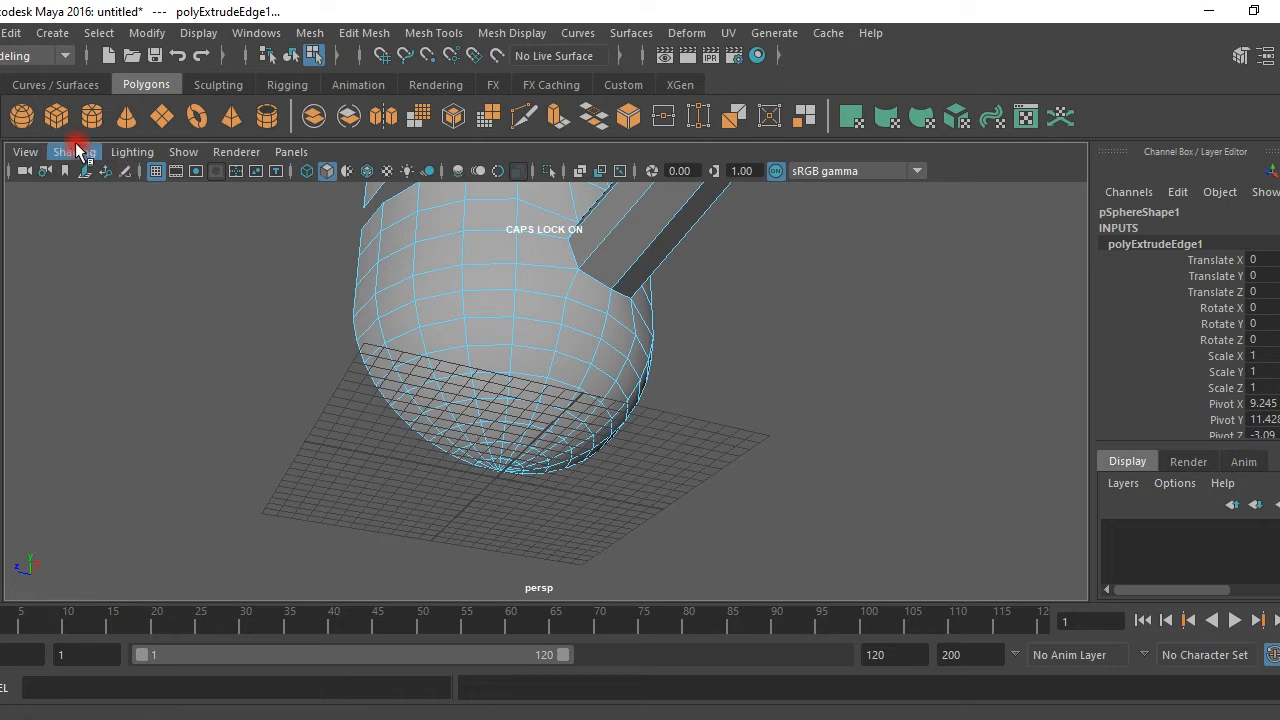
key("r")
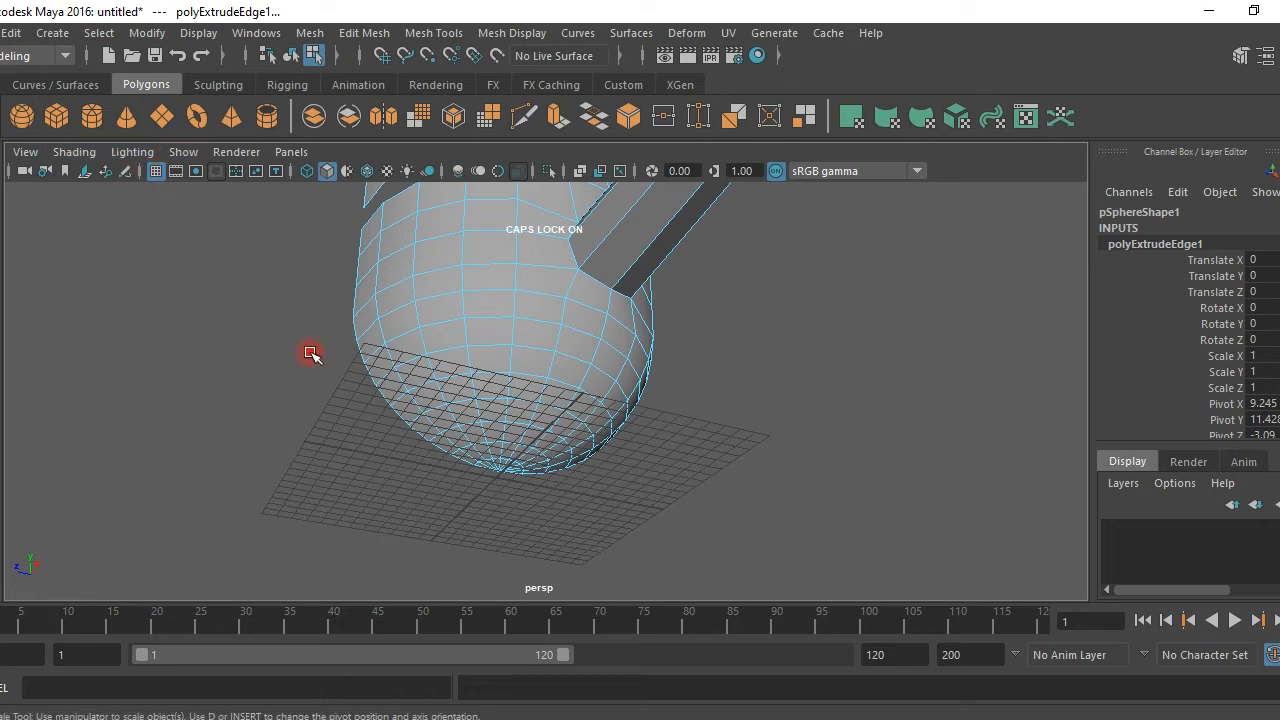
left_click(155, 171)
left_click_drag(515, 444, 518, 386, "alt")
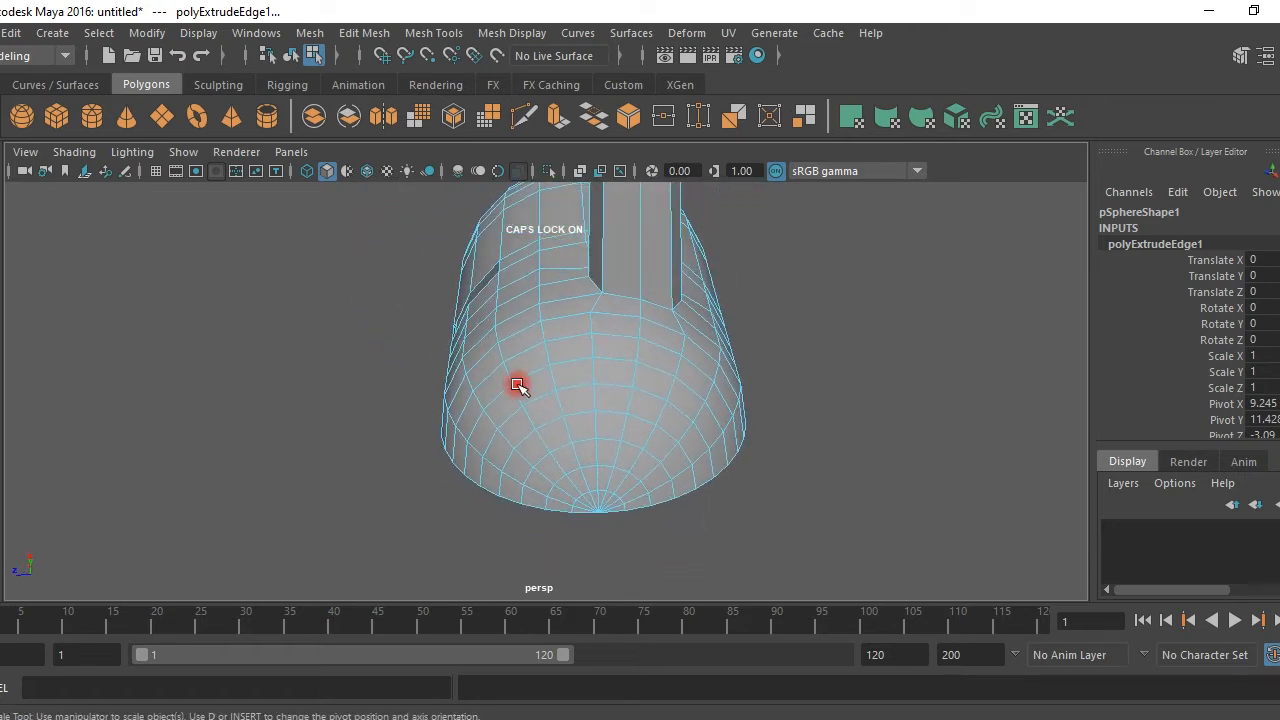
left_click_drag(595, 497, 603, 486, "alt")
left_click(633, 409)
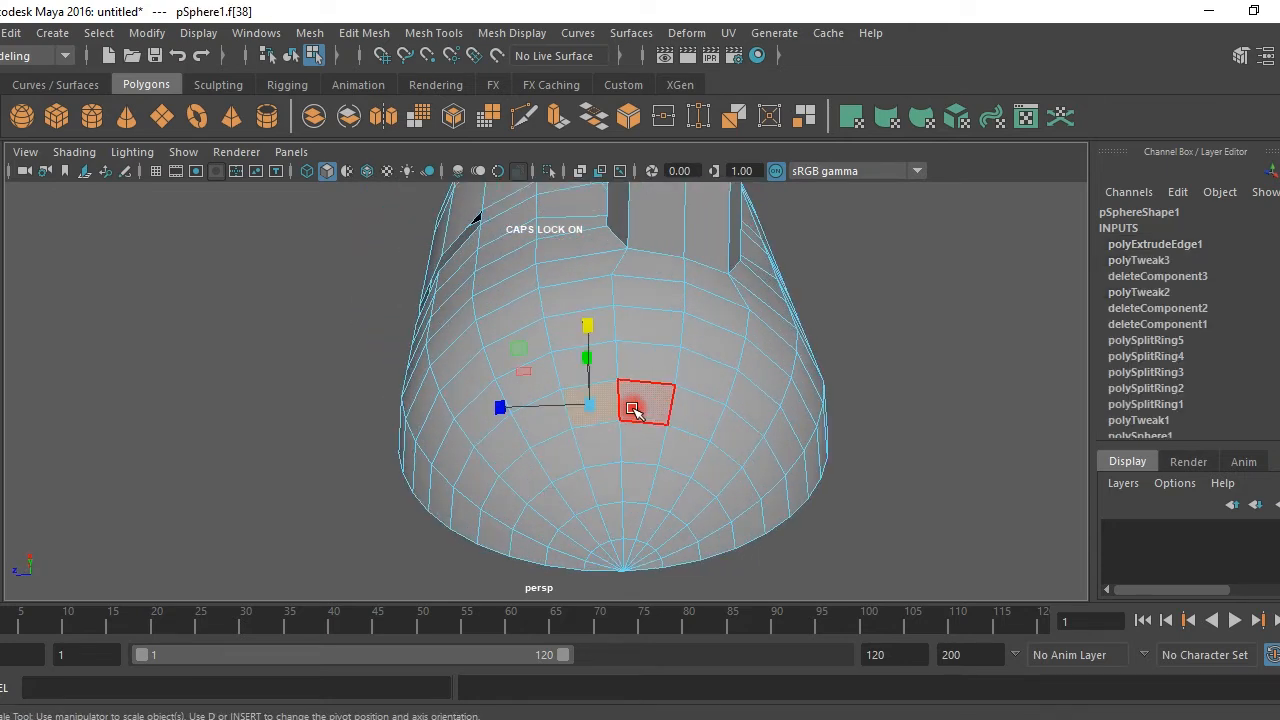
left_click(610, 449)
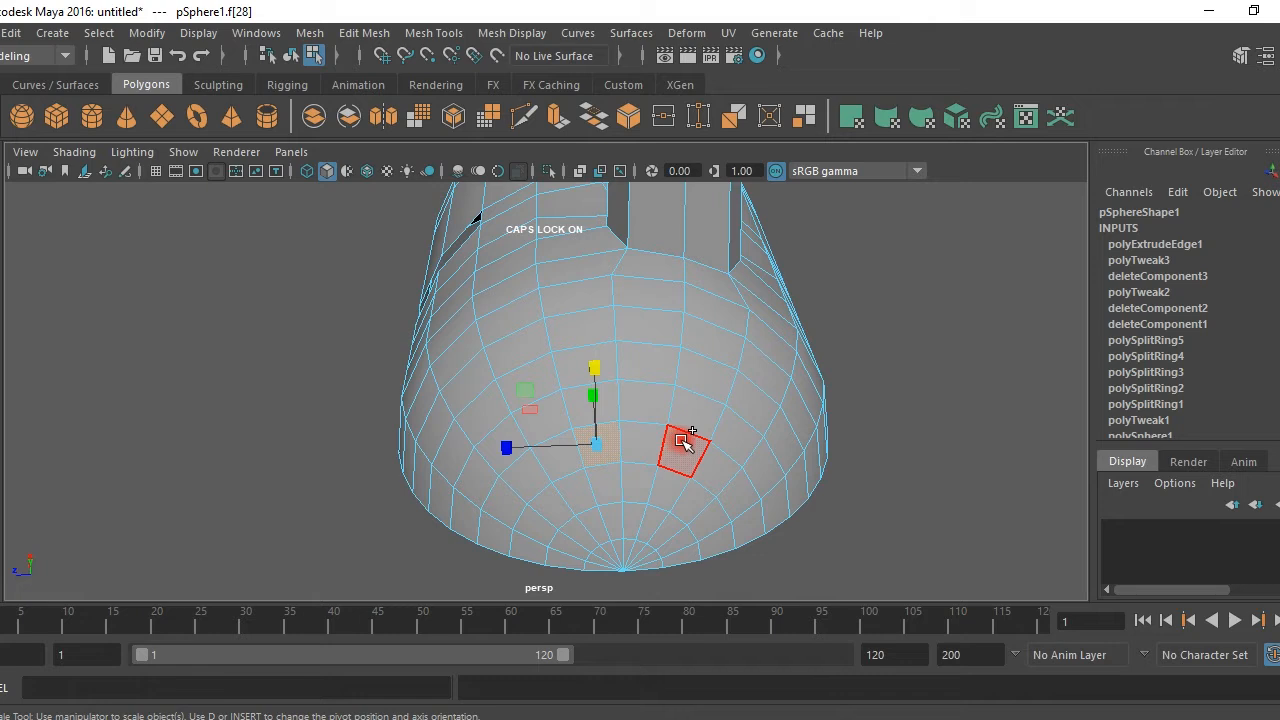
left_click(682, 442, "shift")
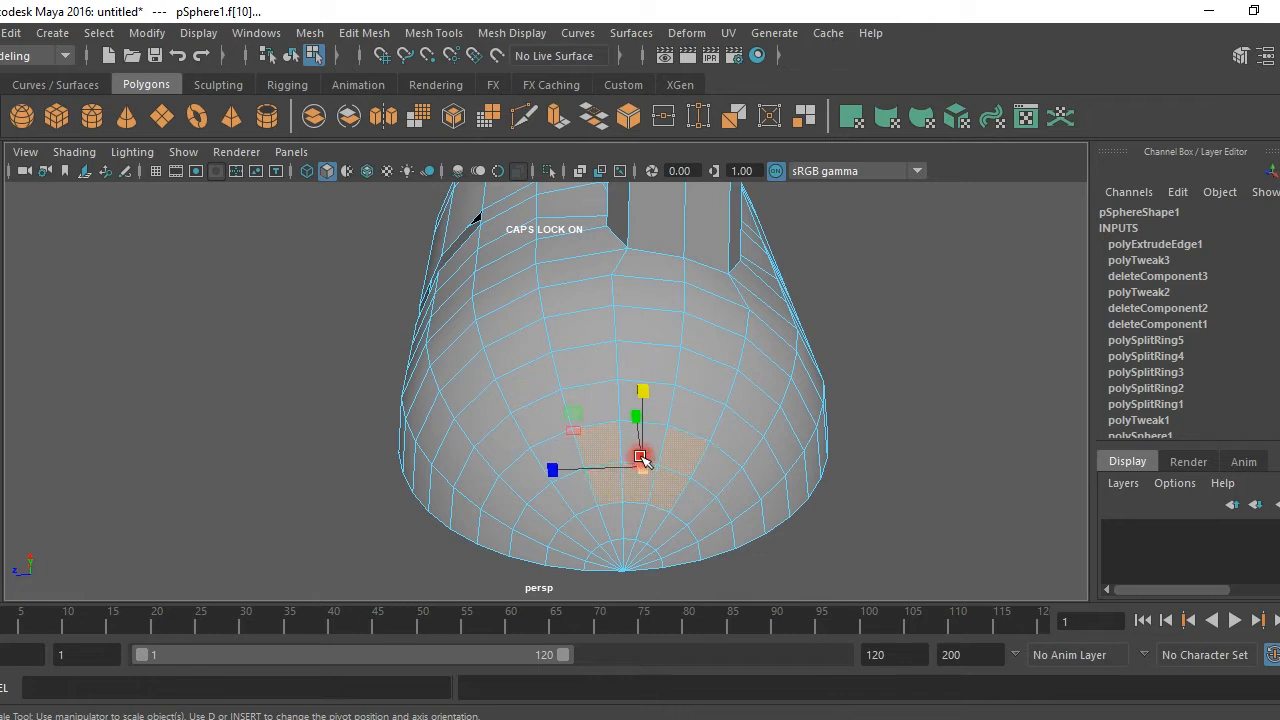
key("Delete")
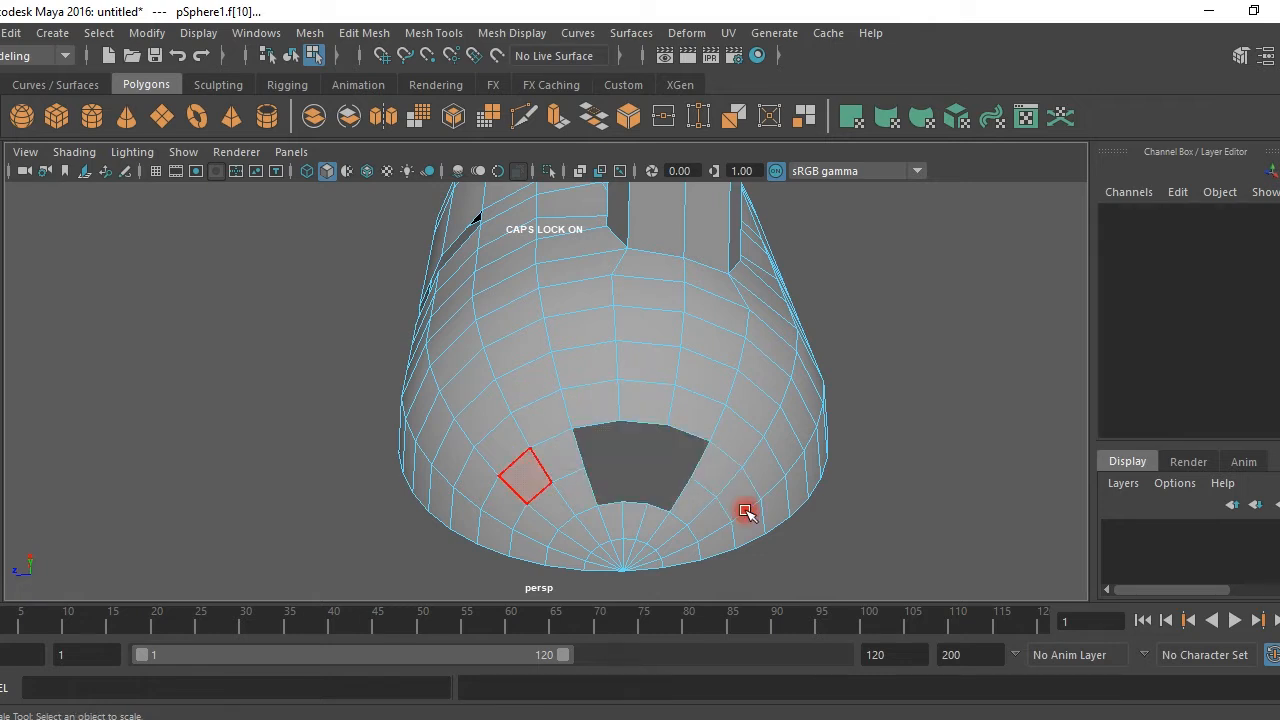
Select the underside hole's four corner vertices and scale them uniformly to about 0.711 to round the opening.
middle_click_drag(650, 477, 657, 417, "alt")
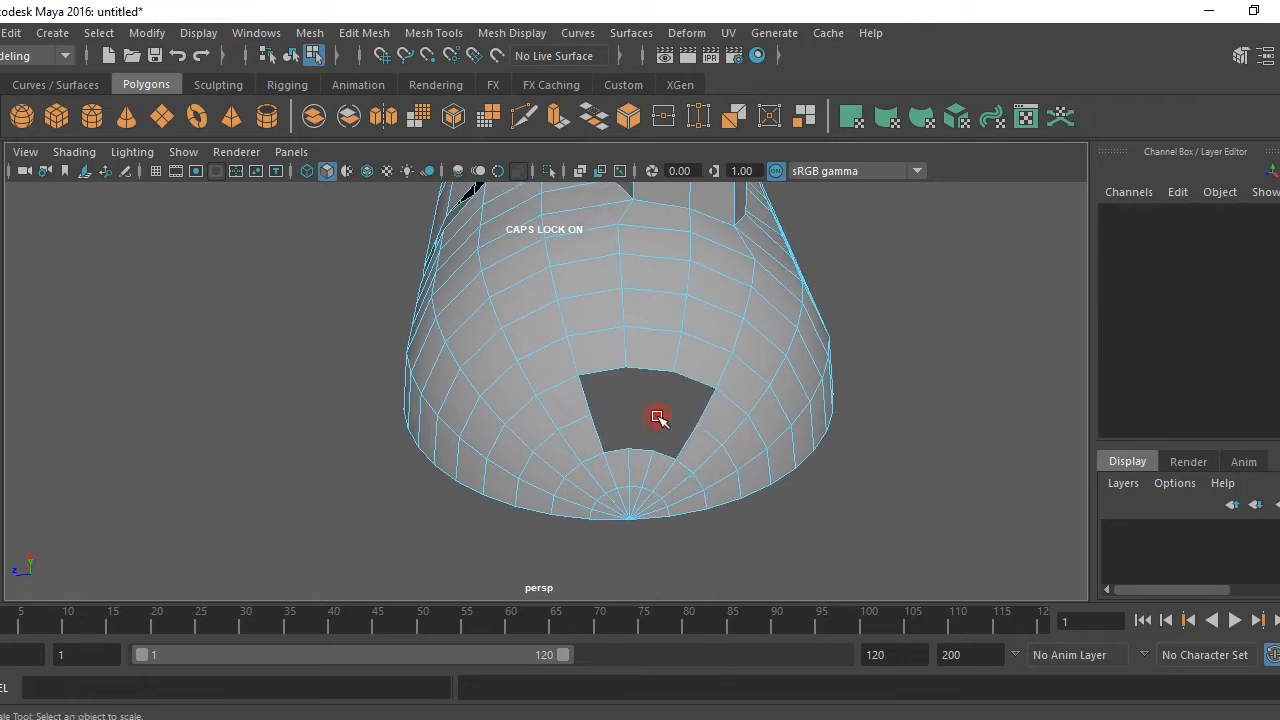
left_click_drag(657, 417, 643, 417, "alt")
right_click_drag(647, 335, 541, 222)
scroll(620, 410, "up", 2)
left_click(590, 370)
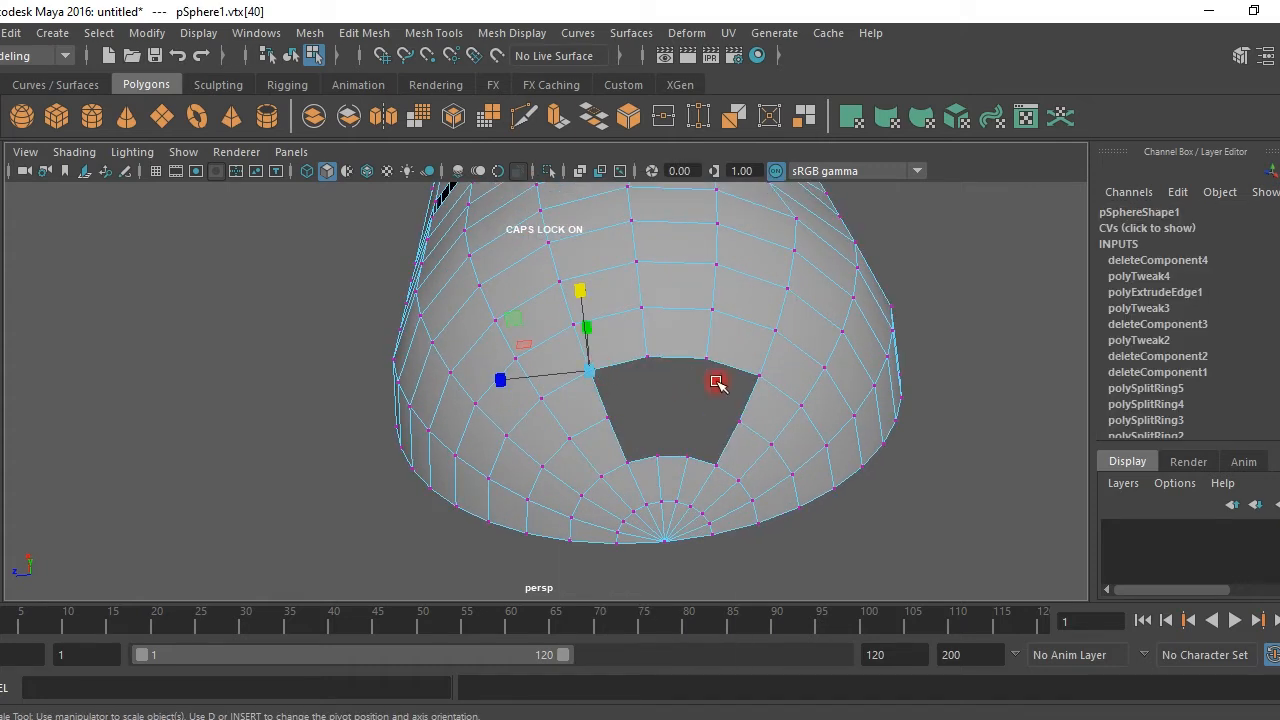
left_click(624, 463, "shift")
left_click_drag(682, 418, 651, 430)
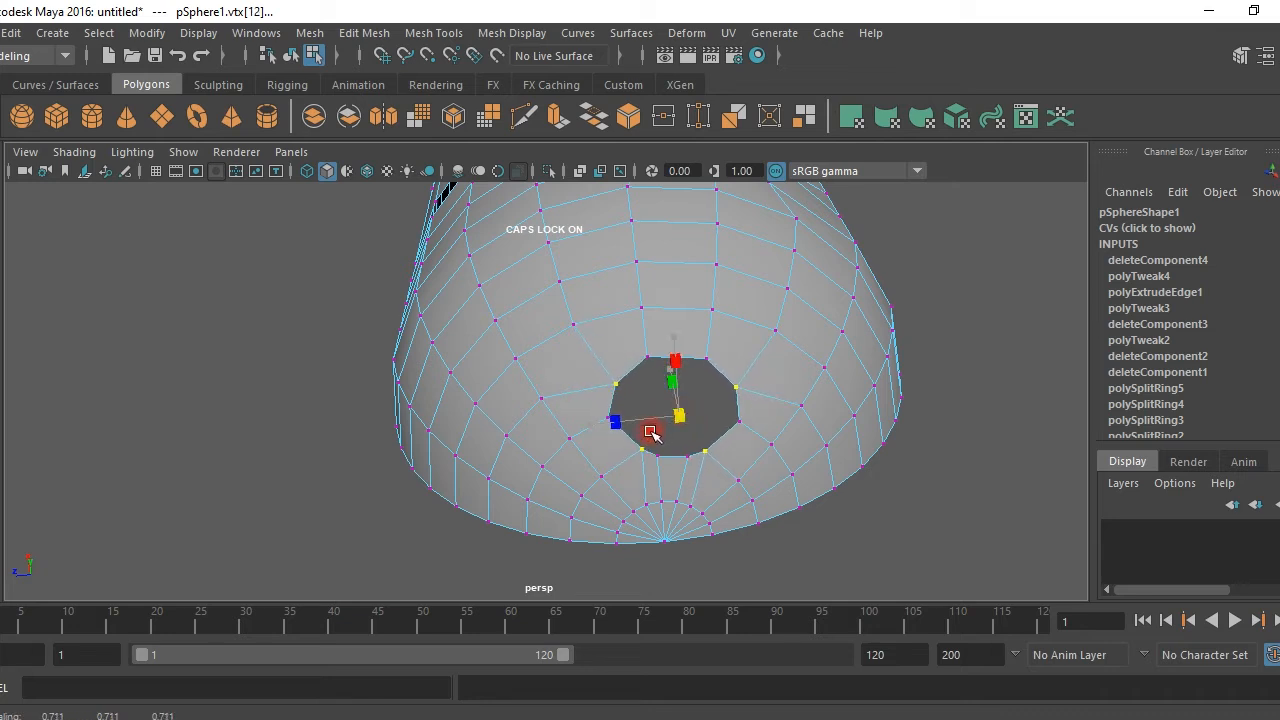
Extrude the underside hole's border edges straight down into a leg tube and flatten its end by scaling to 0 along Y.
right_click_drag(836, 296, 905, 192)
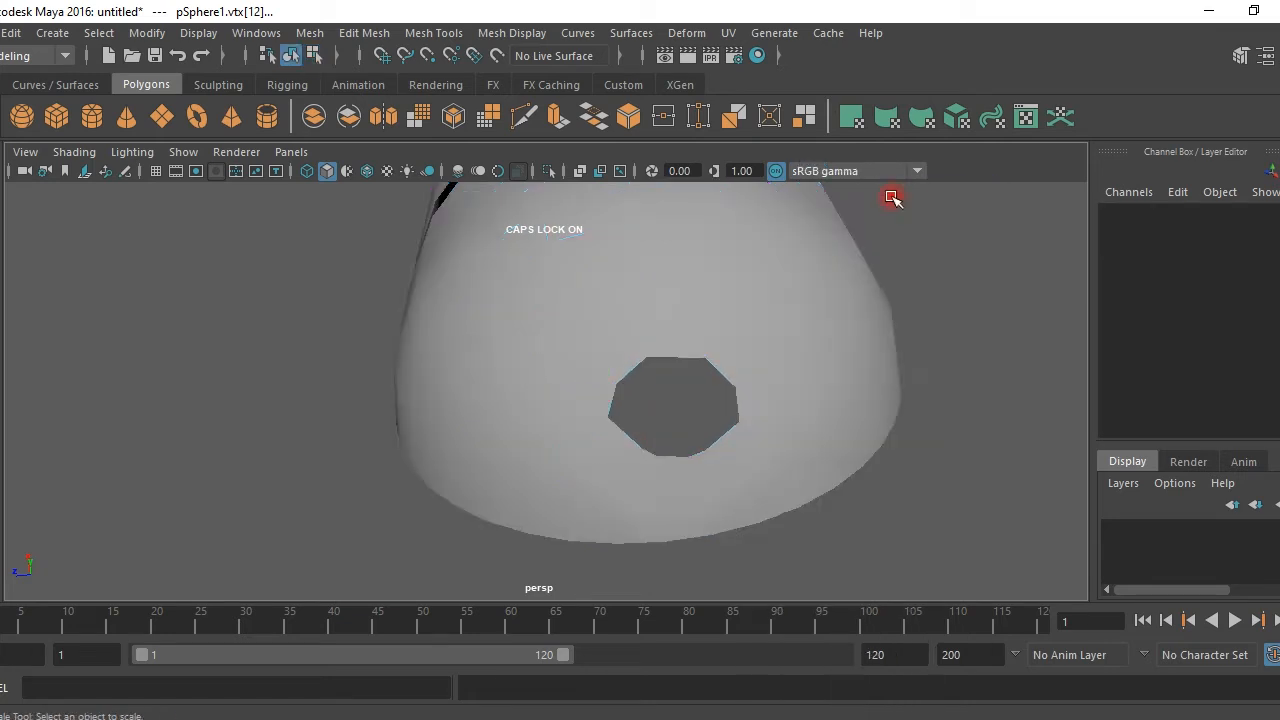
left_click_drag(752, 361, 780, 480, "alt")
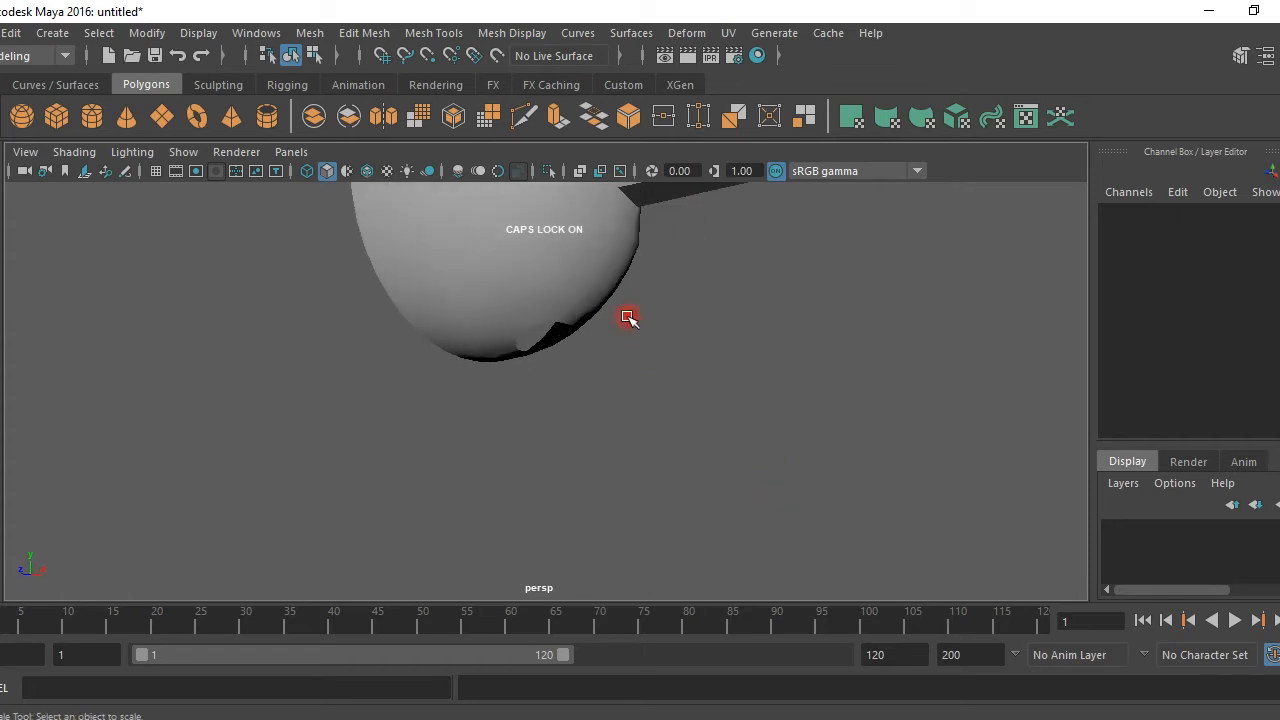
left_click(548, 308)
right_click_drag(541, 296, 534, 160)
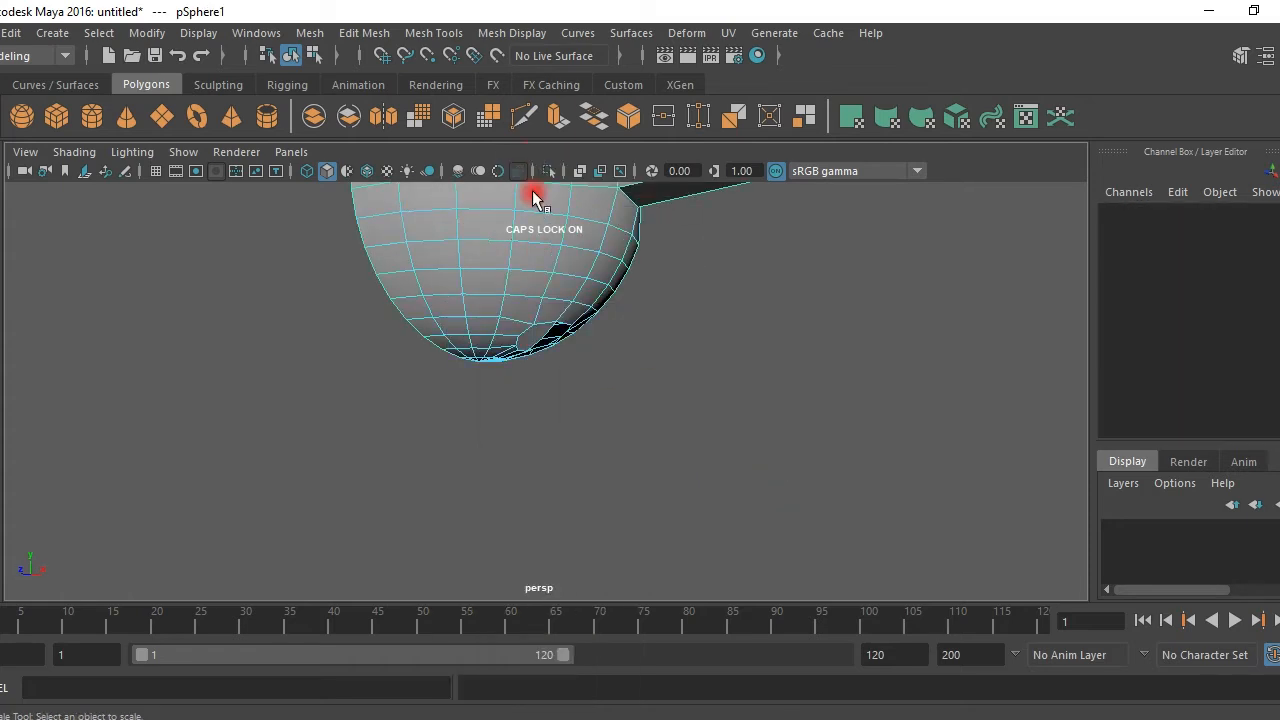
scroll(534, 326, "up", 5)
left_click(493, 258)
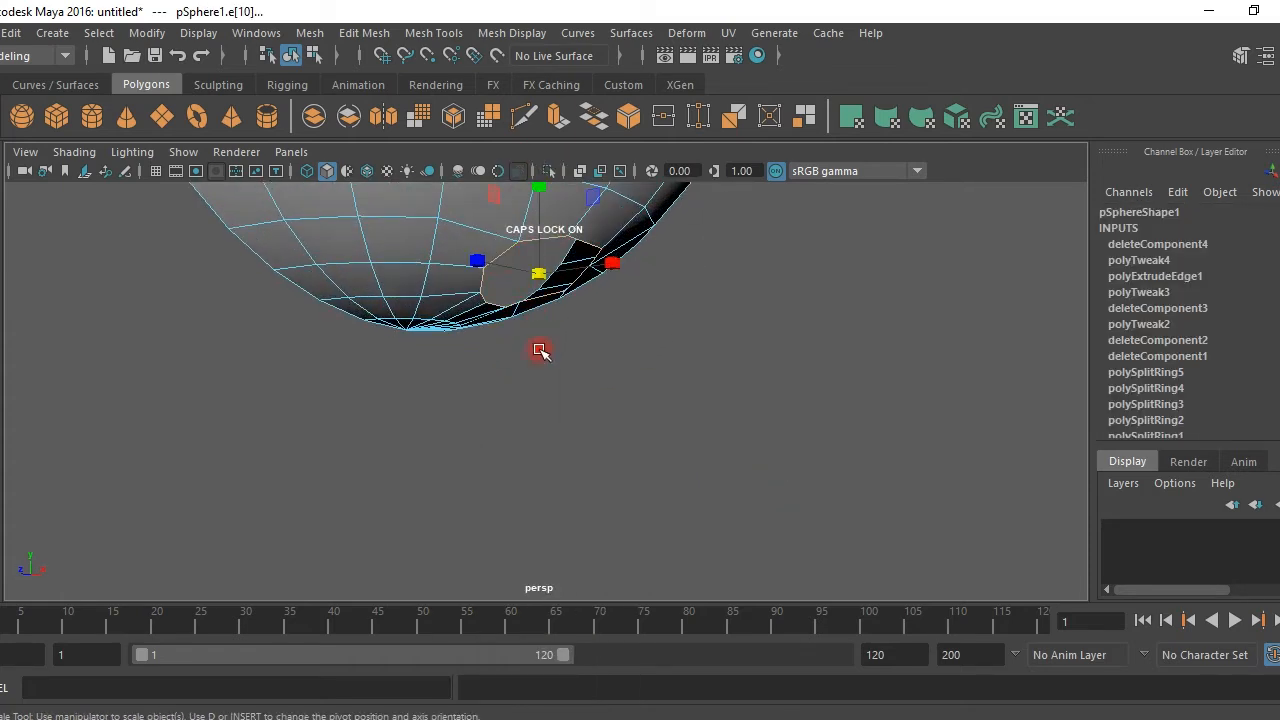
left_click(557, 118)
key("w")
scroll(586, 420, "down", 4)
left_click_drag(541, 238, 542, 507)
key("r")
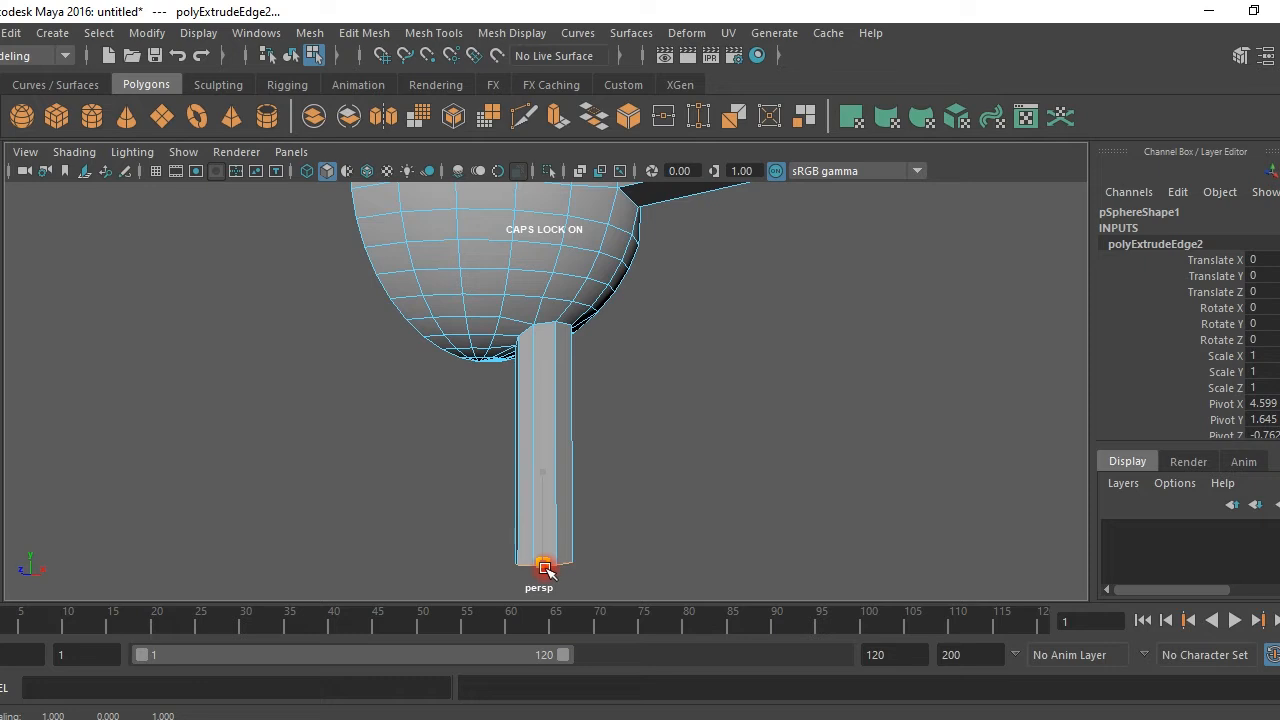
Return to object mode and examine the whole half body with its arm and leg, both selected and deselected.
left_click_drag(580, 451, 557, 390, "alt")
scroll(589, 282, "up", 4)
right_click_drag(621, 282, 688, 190)
left_click_drag(611, 300, 637, 357, "alt")
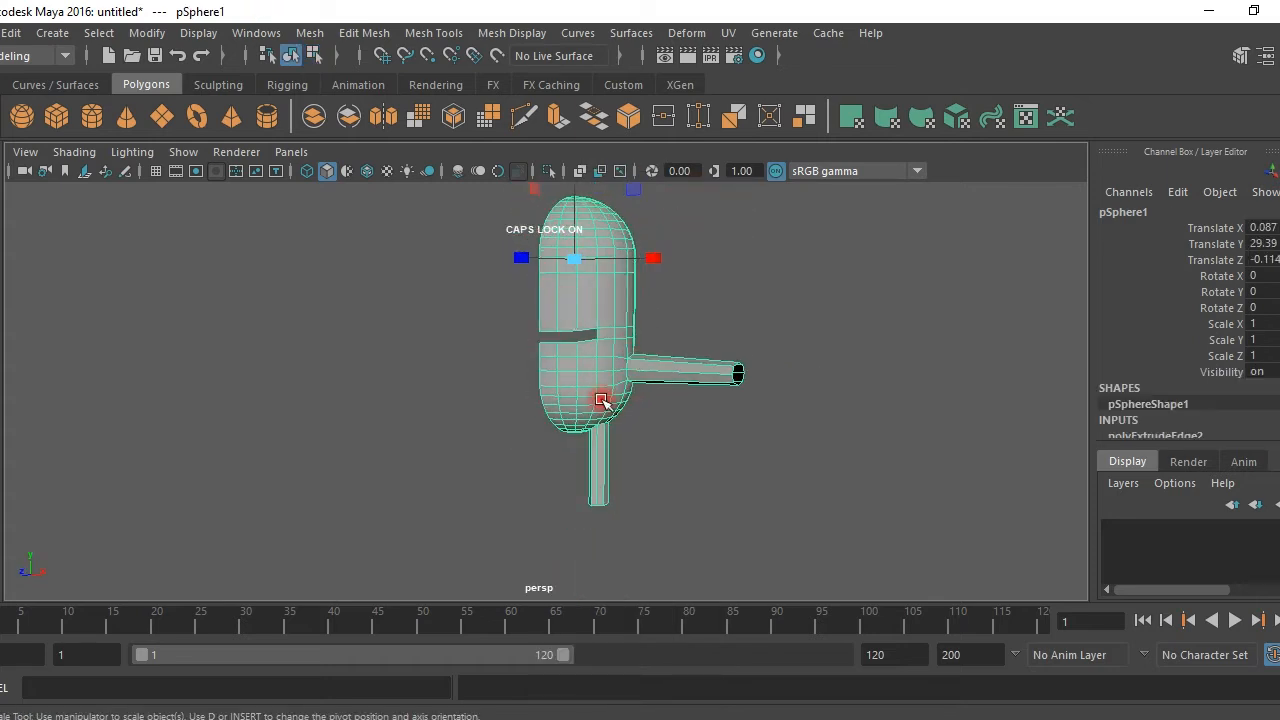
left_click(700, 308)
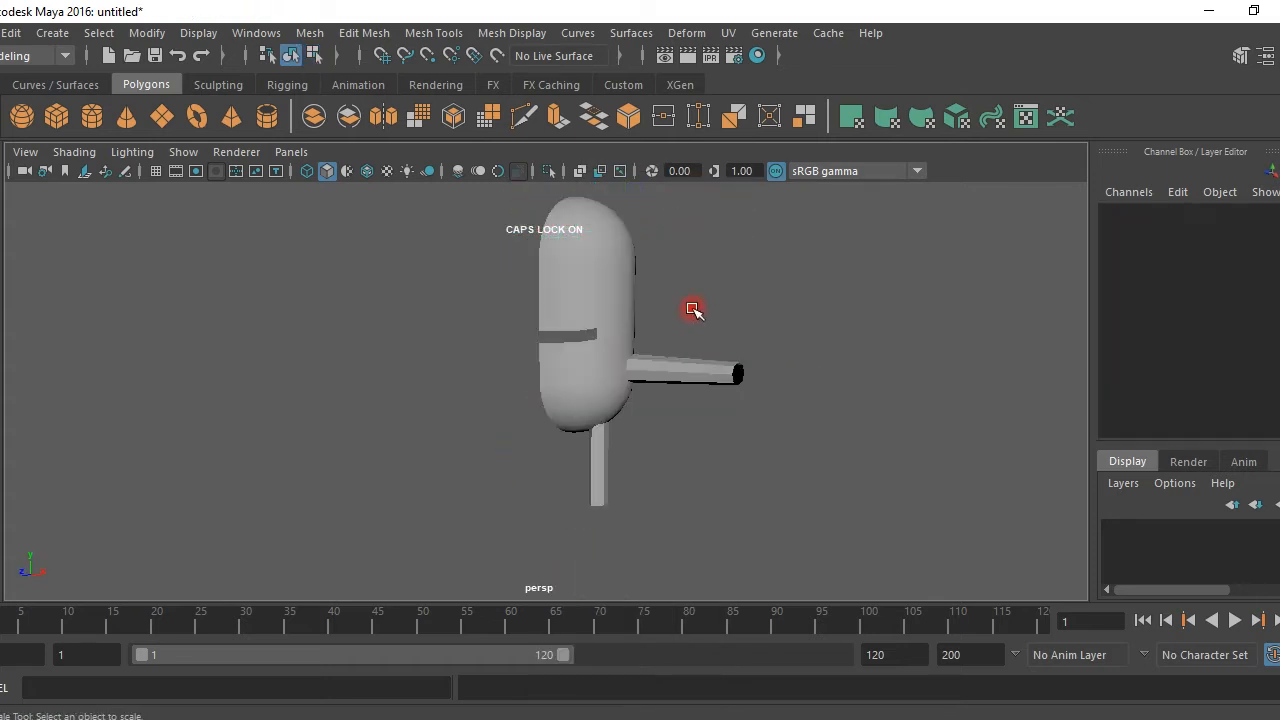
left_click(625, 285)
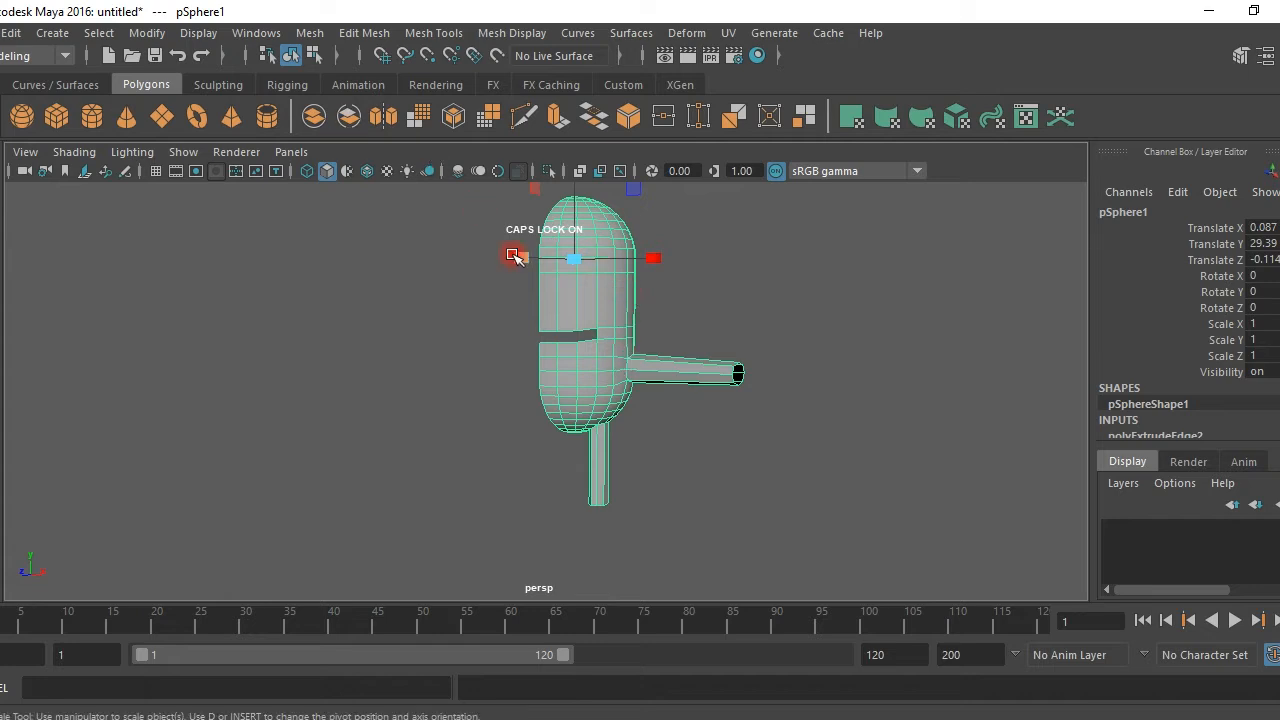
left_click(669, 305)
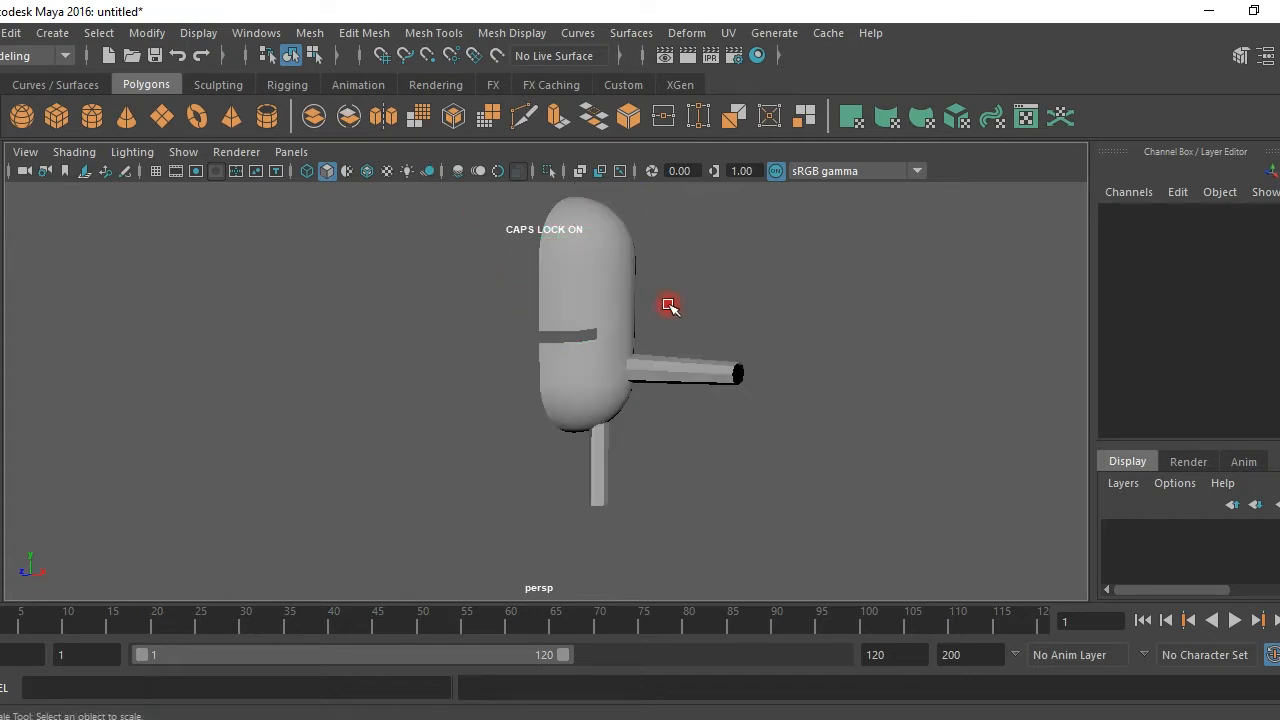
Select the half body with its arm and leg and raise it slightly to a Translate Y of about 29.722.
left_click(604, 290)
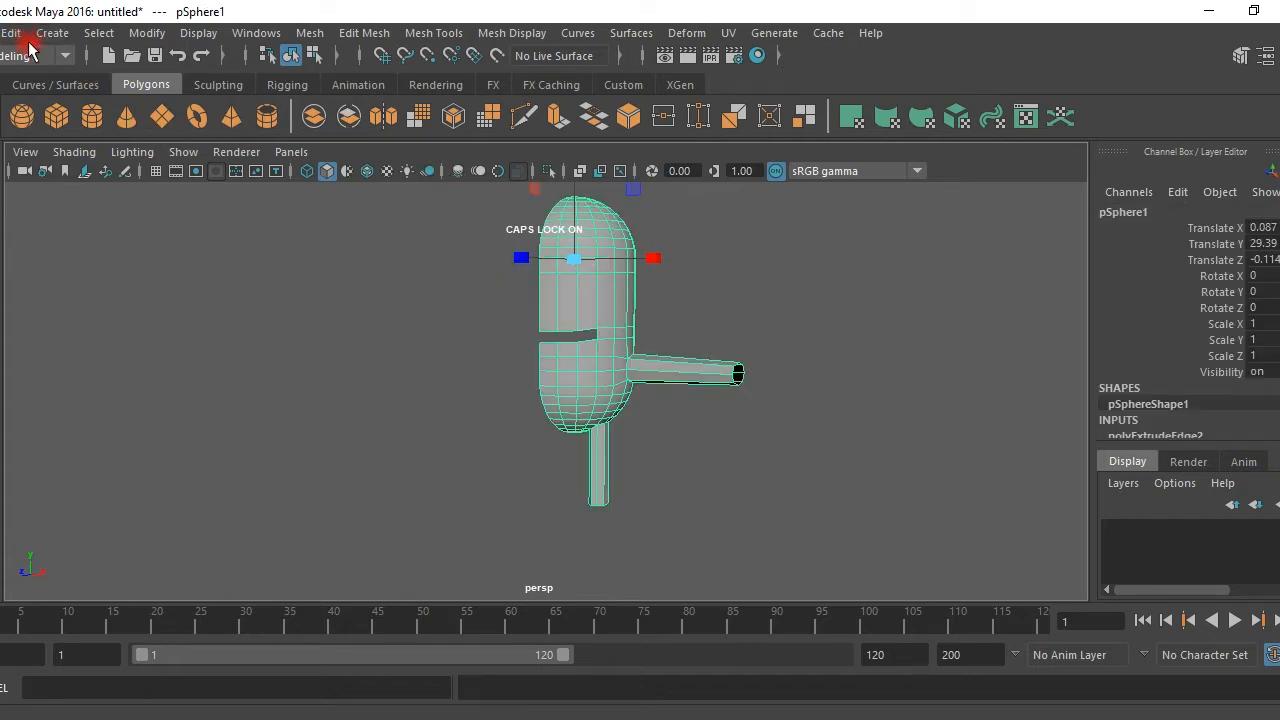
mouse_move(564, 281)
right_mouse_down("shift")
mouse_move(570, 509)
mouse_move(592, 272)
mouse_move(571, 286)
mouse_move(500, 286)
mouse_move(640, 188)
mouse_move(650, 292)
mouse_move(560, 232)
mouse_move(571, 226)
mouse_move(563, 337)
mouse_move(579, 413)
mouse_move(563, 617)
mouse_move(609, 509)
mouse_move(605, 395)
mouse_move(568, 287)
right_mouse_up("shift")
key("w")
middle_click_drag(610, 339, 611, 326)
left_click_drag(612, 326, 640, 360, "alt")
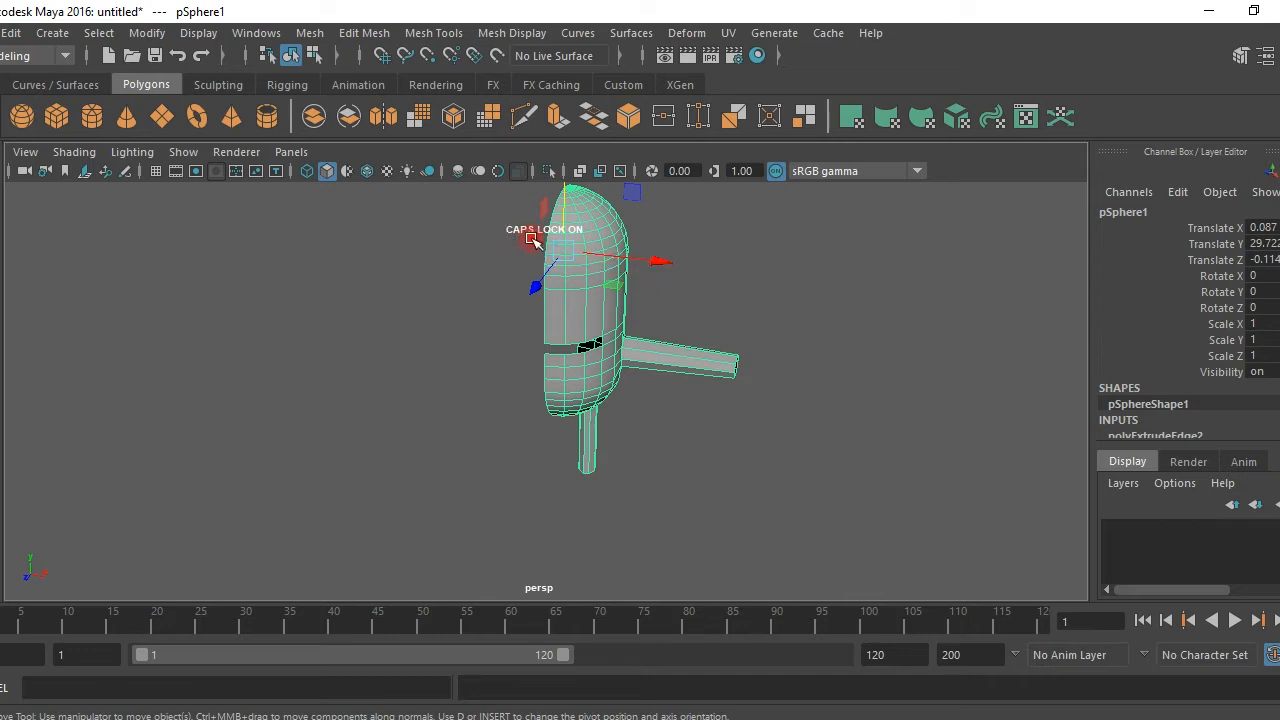
left_click_drag(529, 283, 594, 249, "alt")
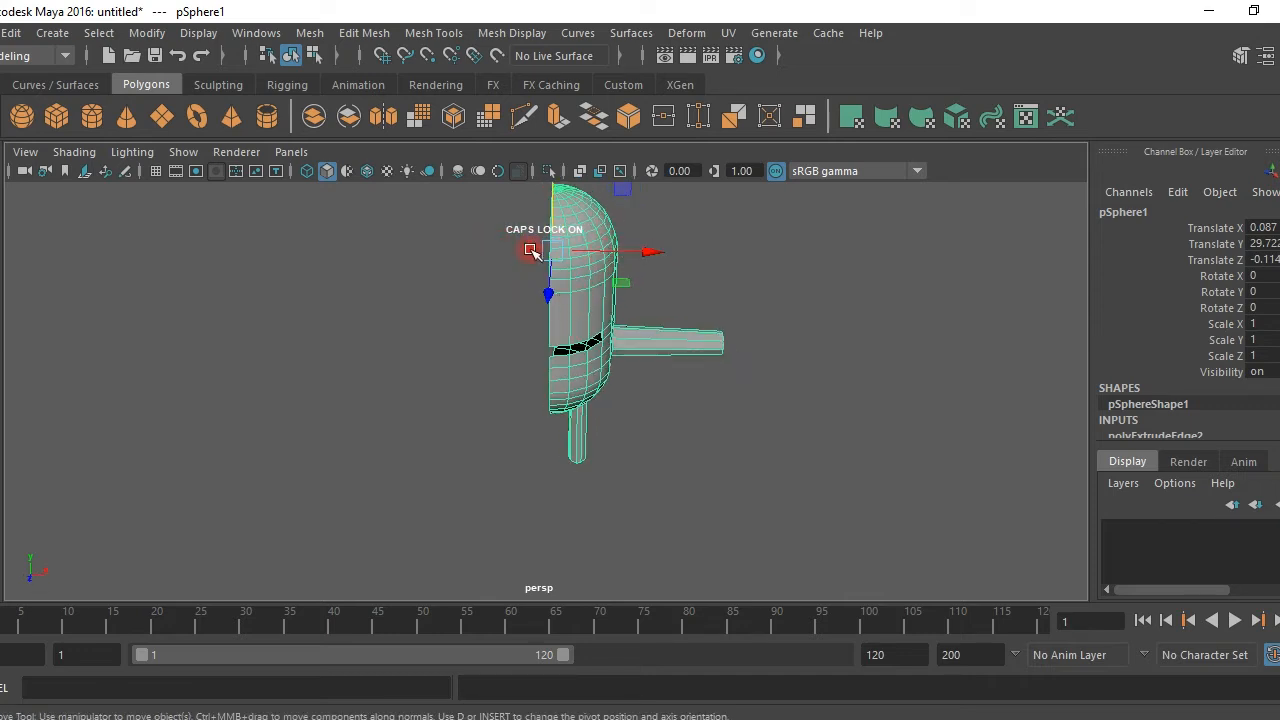
left_click_drag(615, 297, 585, 263, "alt")
Mirror the half body in the -X direction with merging to form the complete body with both arms and legs.
right_click_drag(585, 263, 749, 515, "shift")
mouse_move(636, 317)
left_mouse_down("alt")
mouse_move(469, 329)
mouse_move(723, 327)
mouse_move(651, 326)
left_mouse_up("alt")
scroll(602, 341, "up", 5)
middle_click_drag(602, 341, 615, 400, "alt")
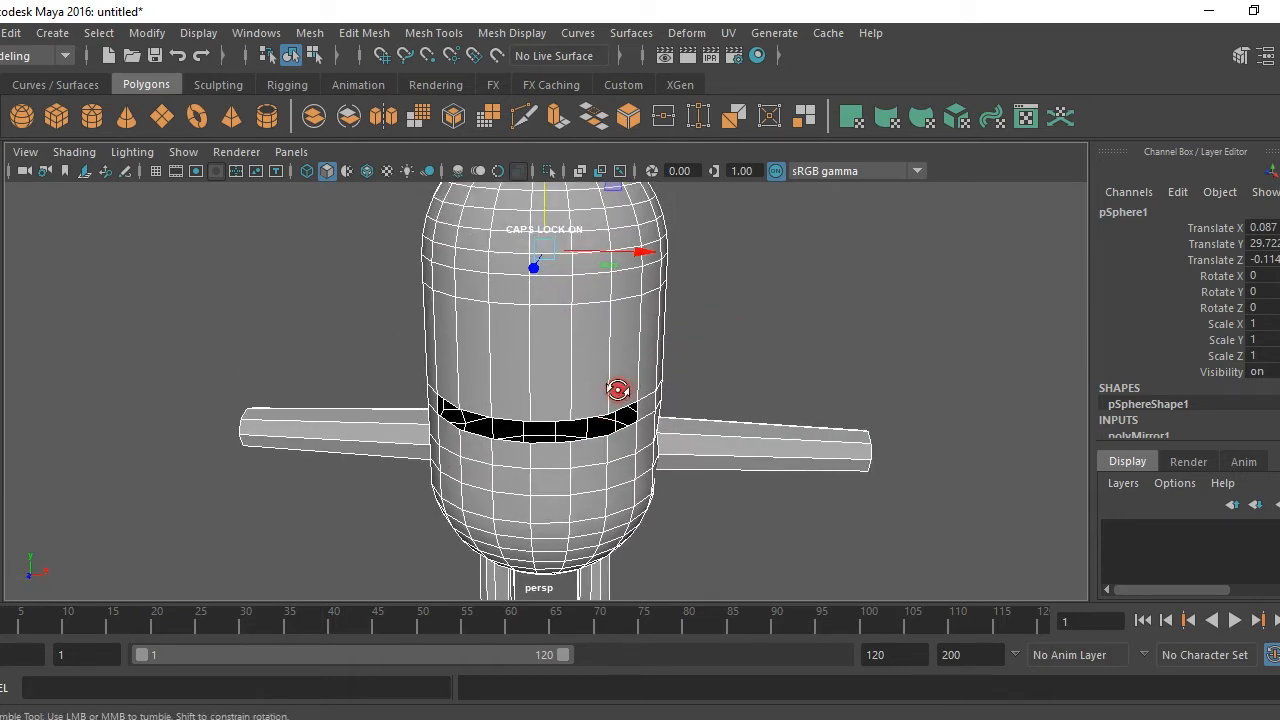
left_click_drag(617, 389, 619, 383, "alt")
scroll(1205, 402, "down", 4)
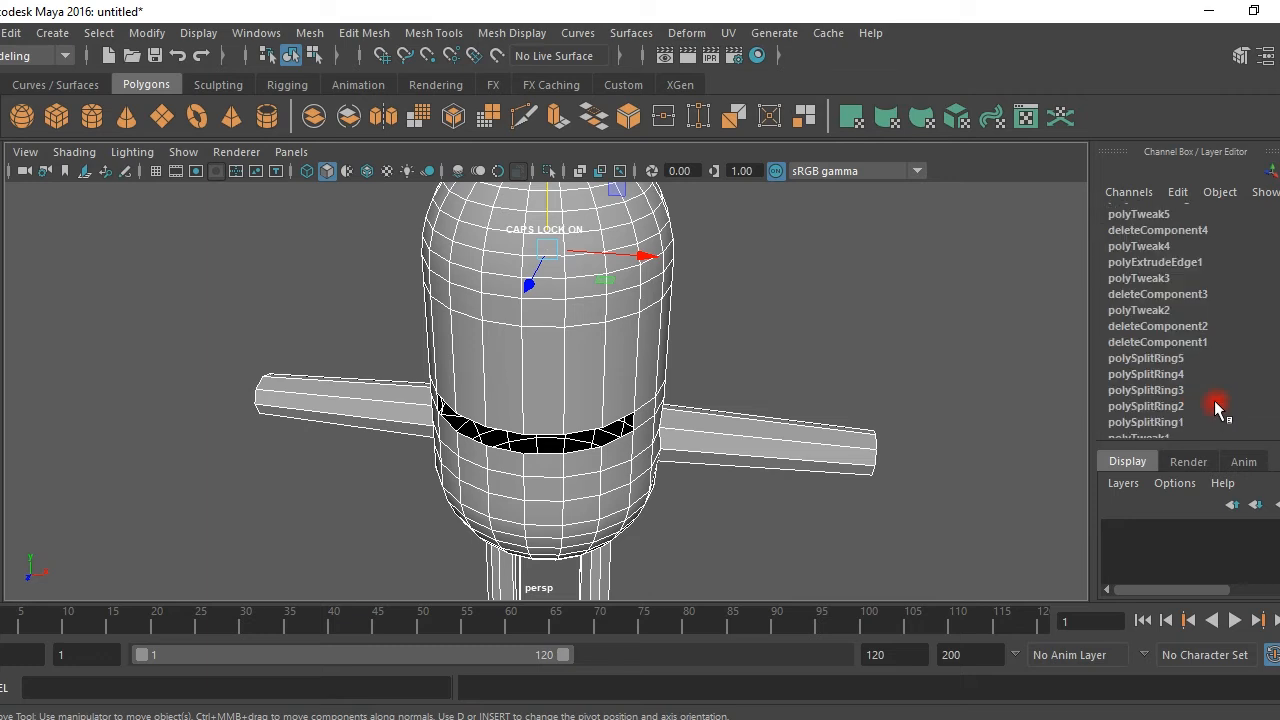
Try to shift the Pivot X of the body's mirror operation and undo the change.
scroll(1204, 400, "up", 3)
left_click(1164, 396)
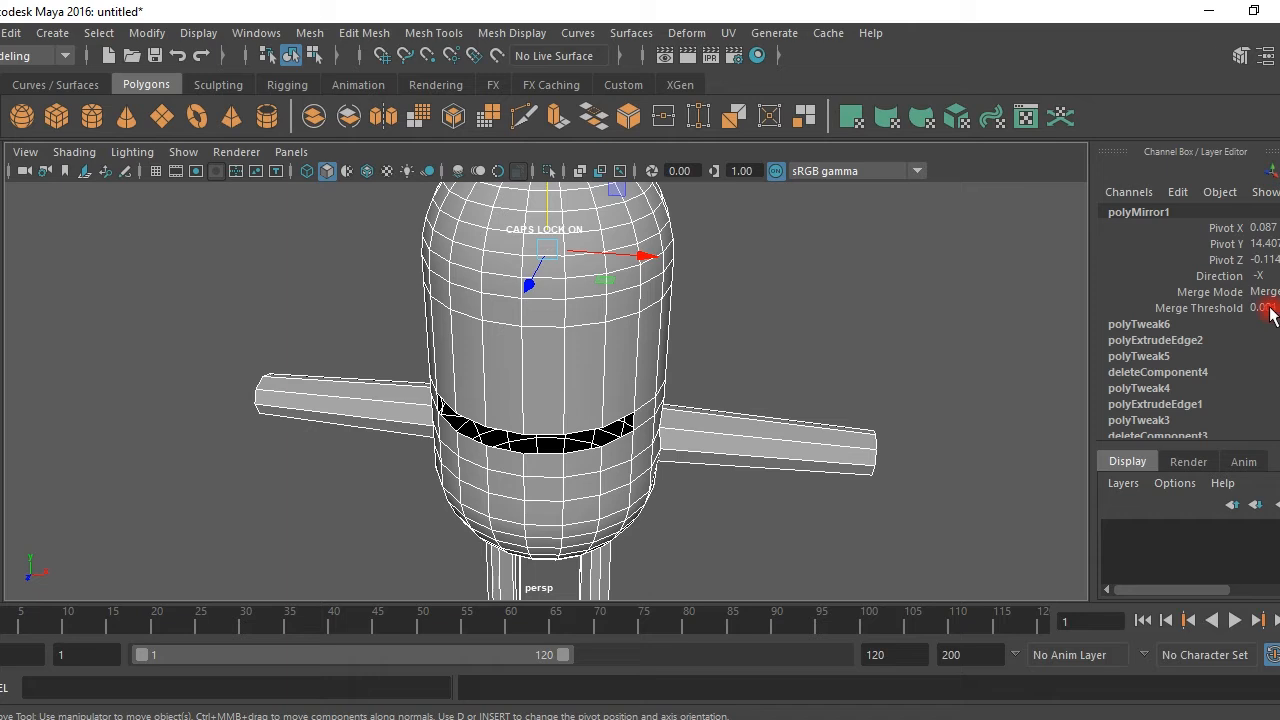
left_click(1228, 228)
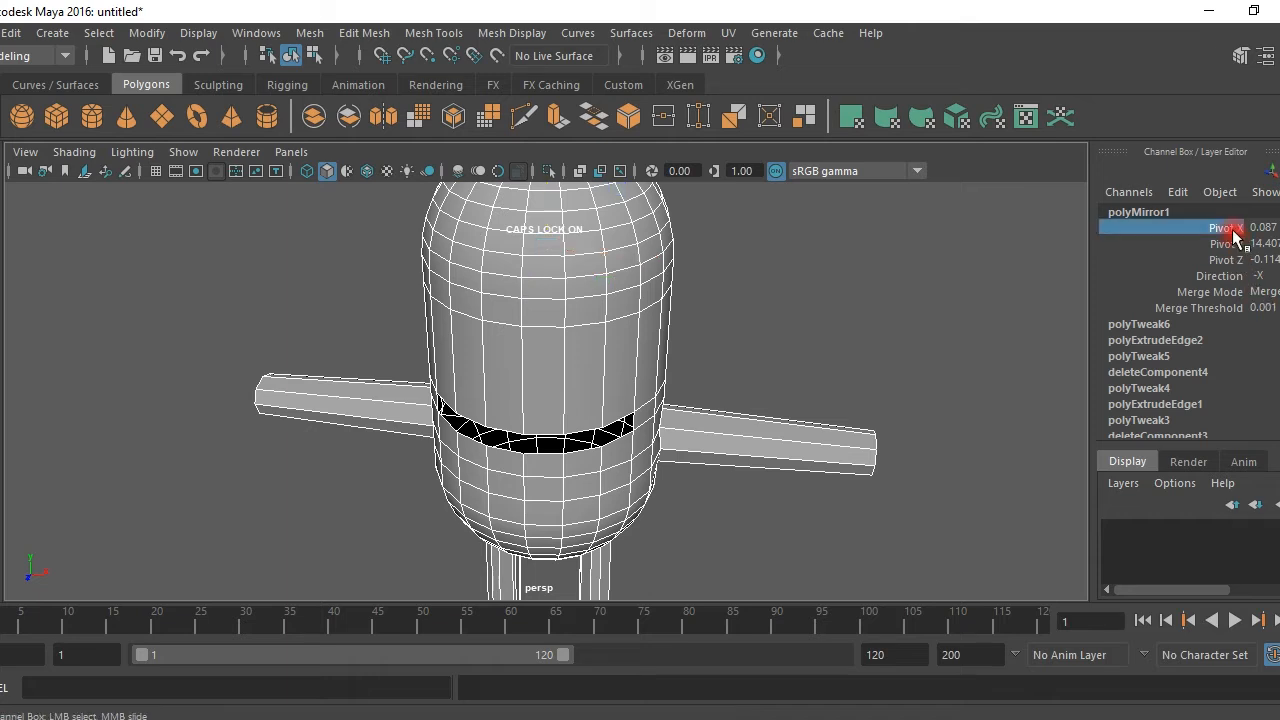
mouse_move(915, 310)
middle_mouse_down()
mouse_move(895, 309)
mouse_move(906, 312)
middle_mouse_up()
key("ctrl+z")
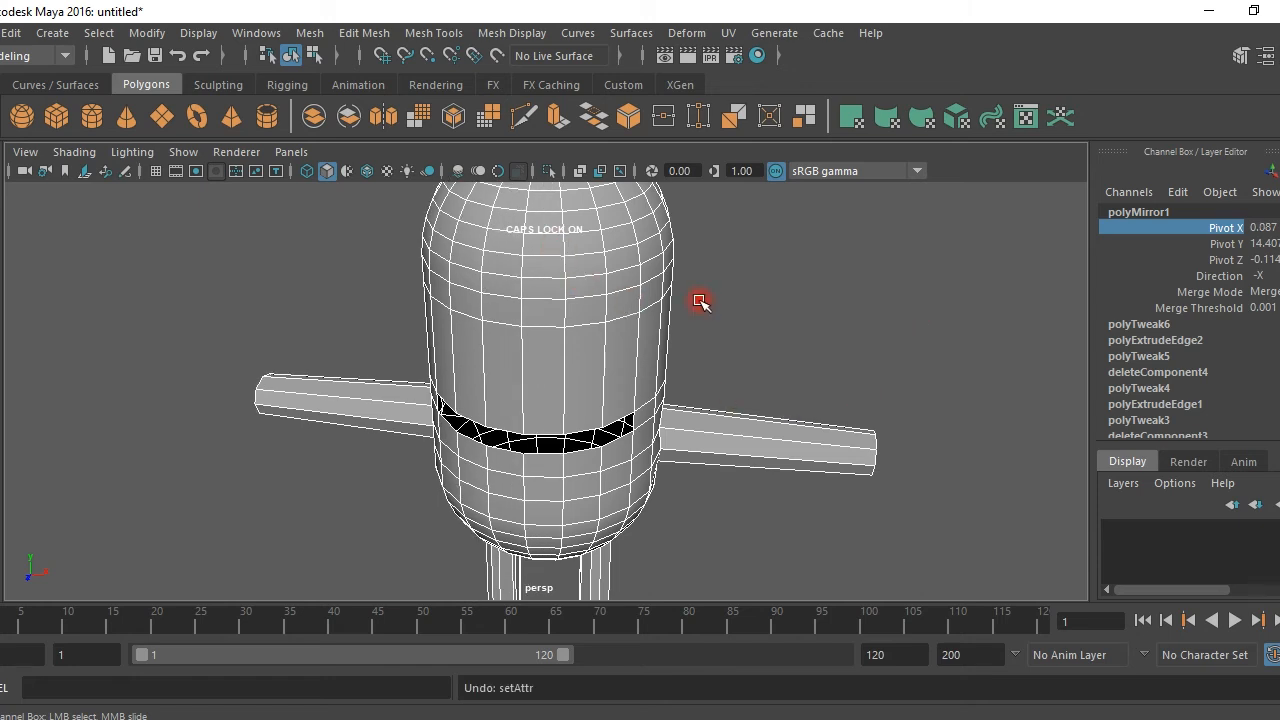
Switch to face selection and select the narrow ring of faces around the body above the slot, using the front view.
scroll(698, 312, "down", 2)
left_click_drag(680, 327, 695, 291, "alt")
left_click_drag(672, 397, 666, 320, "alt")
right_click_drag(622, 216, 623, 283)
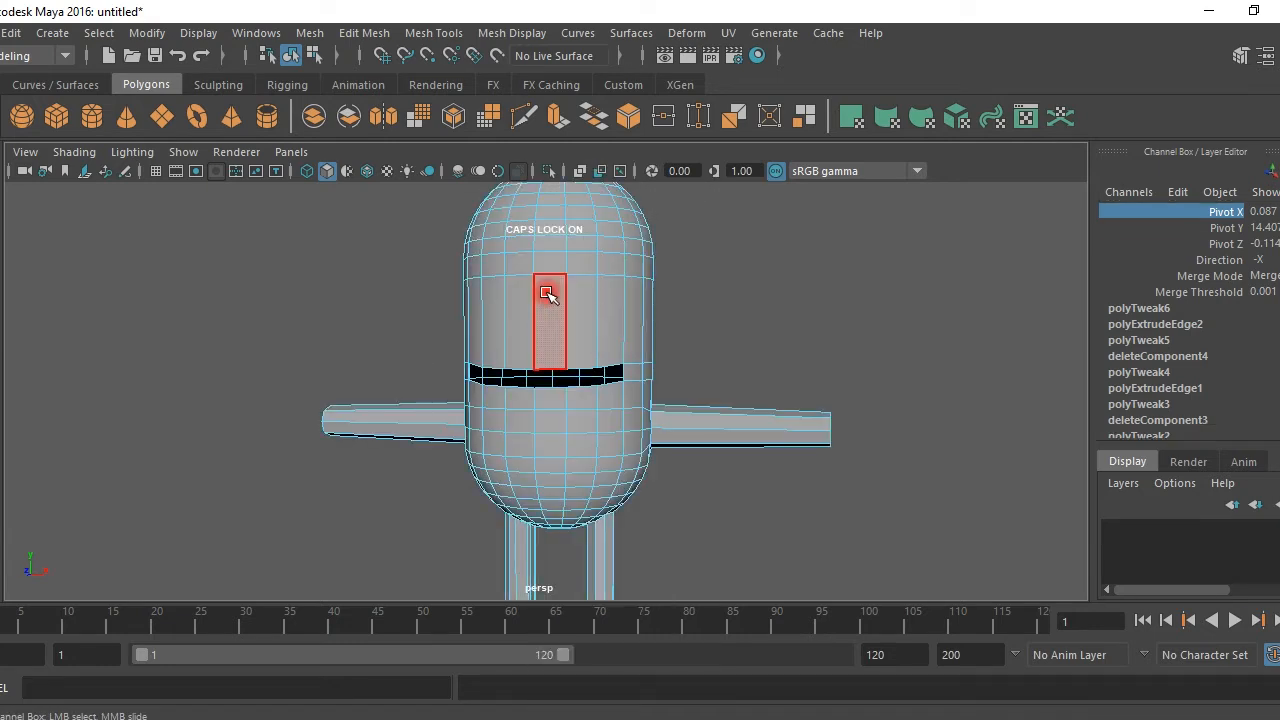
middle_click_drag(545, 289, 535, 328, "alt")
left_click_drag(535, 328, 565, 324, "alt")
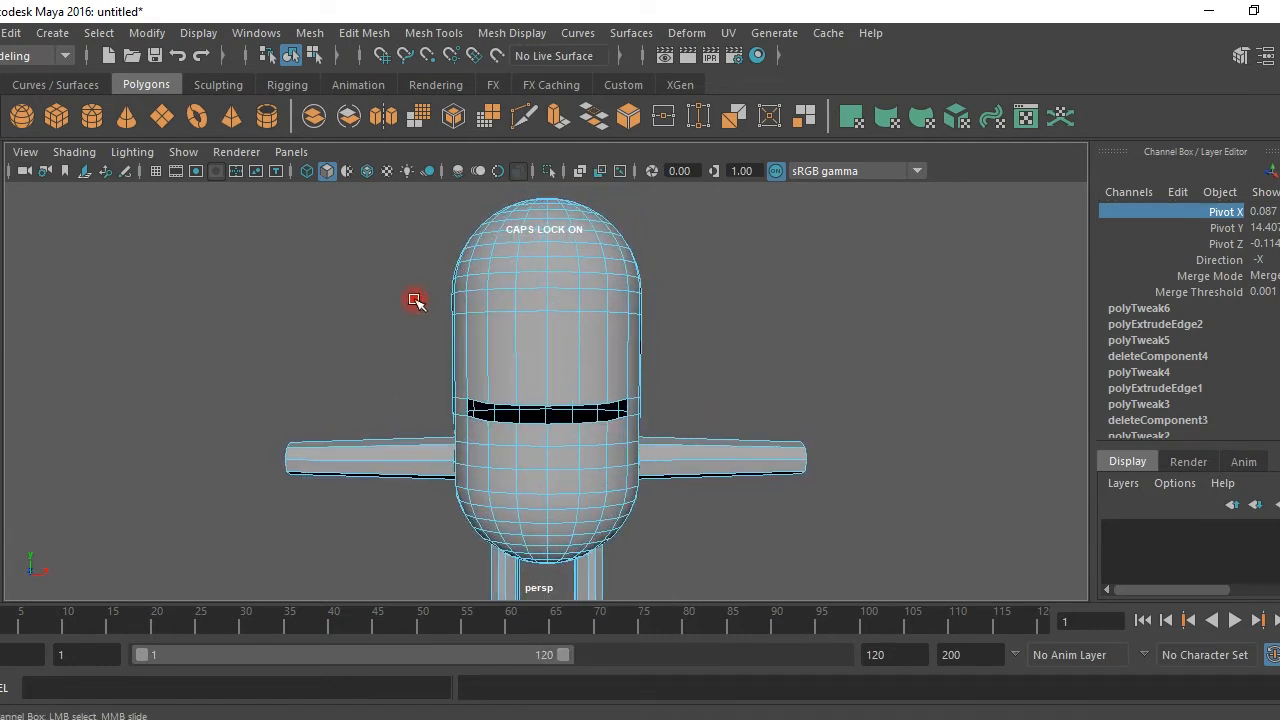
key("space")
key("space")
scroll(505, 388, "down", 2)
middle_click_drag(526, 356, 513, 430, "alt")
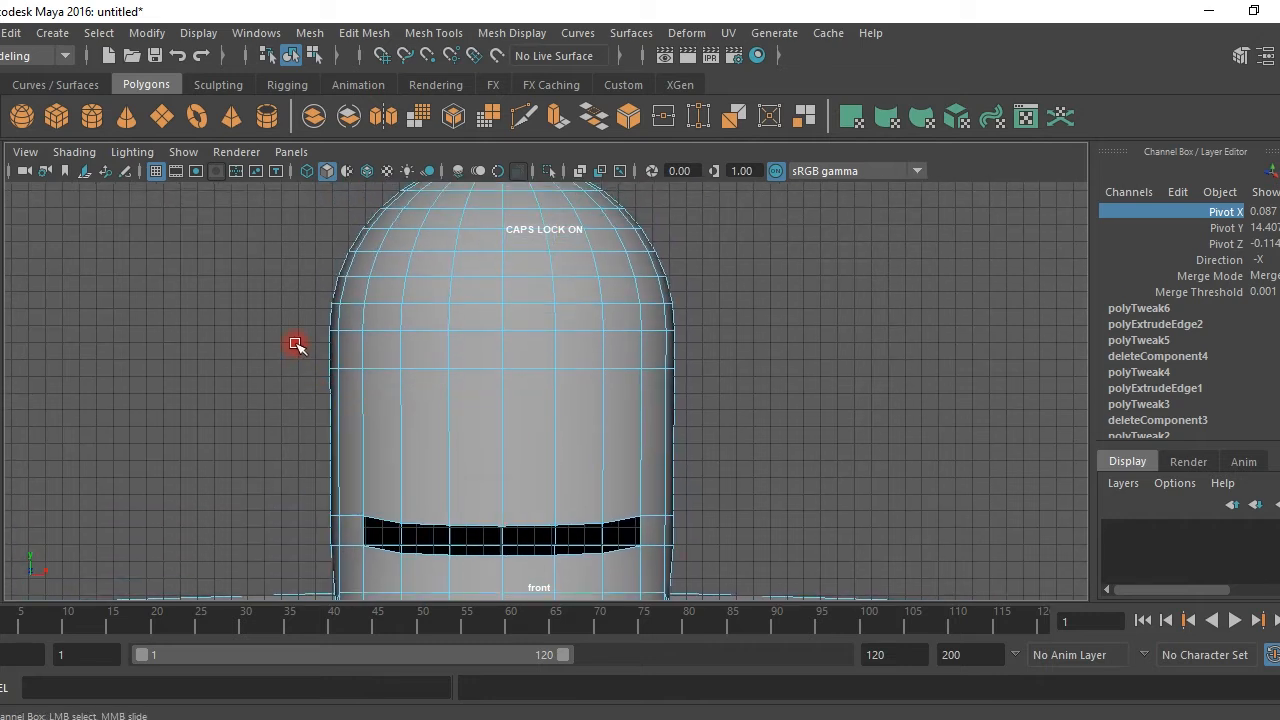
left_click_drag(703, 345, 723, 340)
key("space")
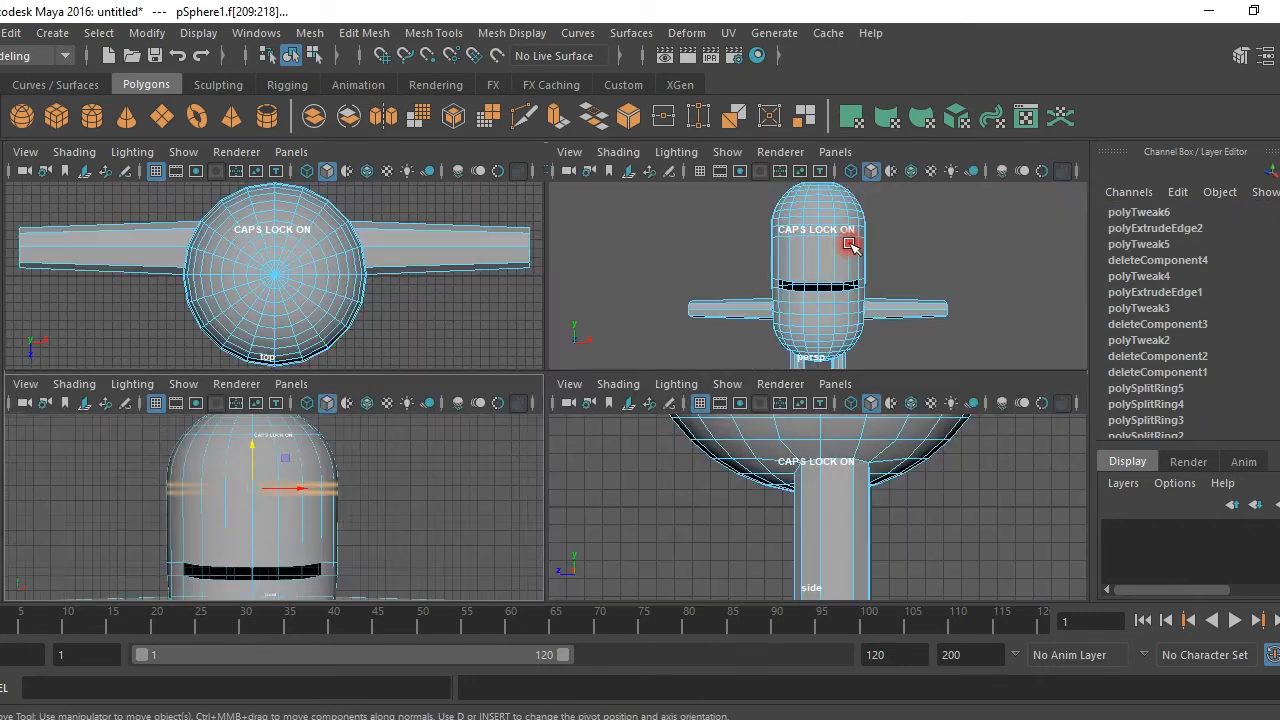
key("space")
Duplicate the selected ring of faces as a separate band around the body.
left_click_drag(706, 365, 657, 380, "alt")
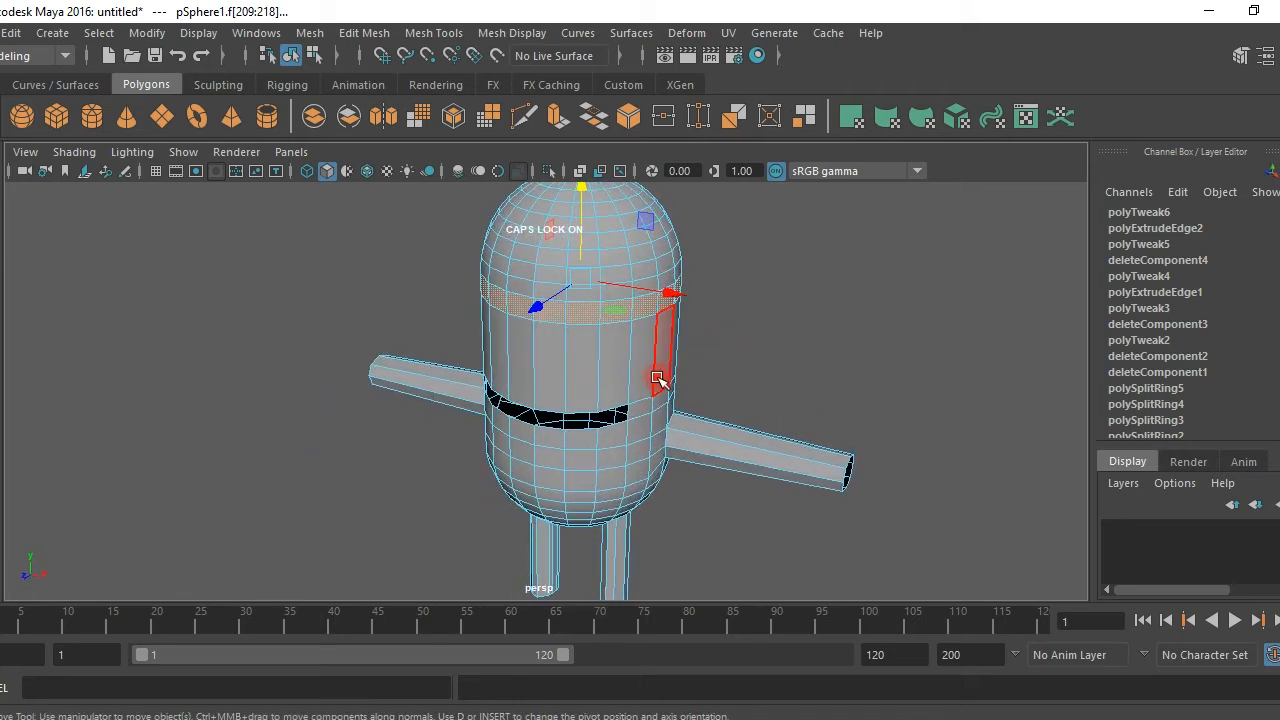
middle_click_drag(700, 346, 646, 377, "alt")
left_click_drag(646, 377, 680, 317, "alt")
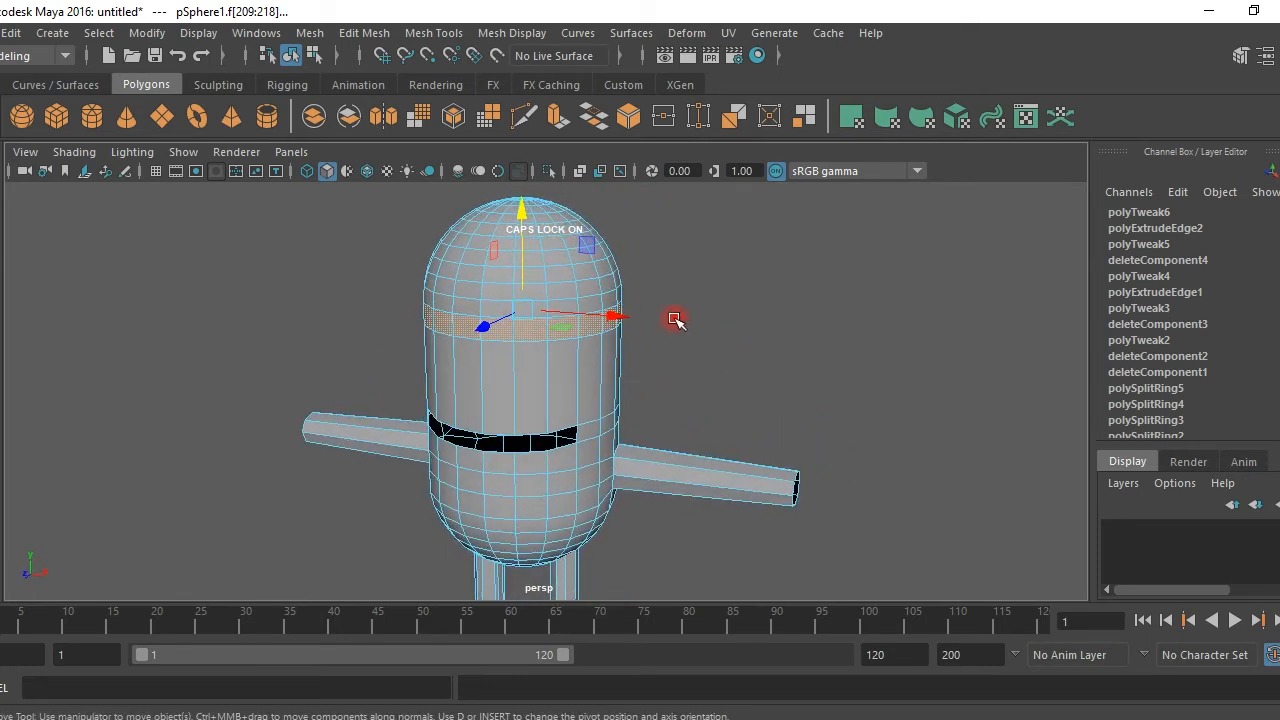
left_click(383, 38)
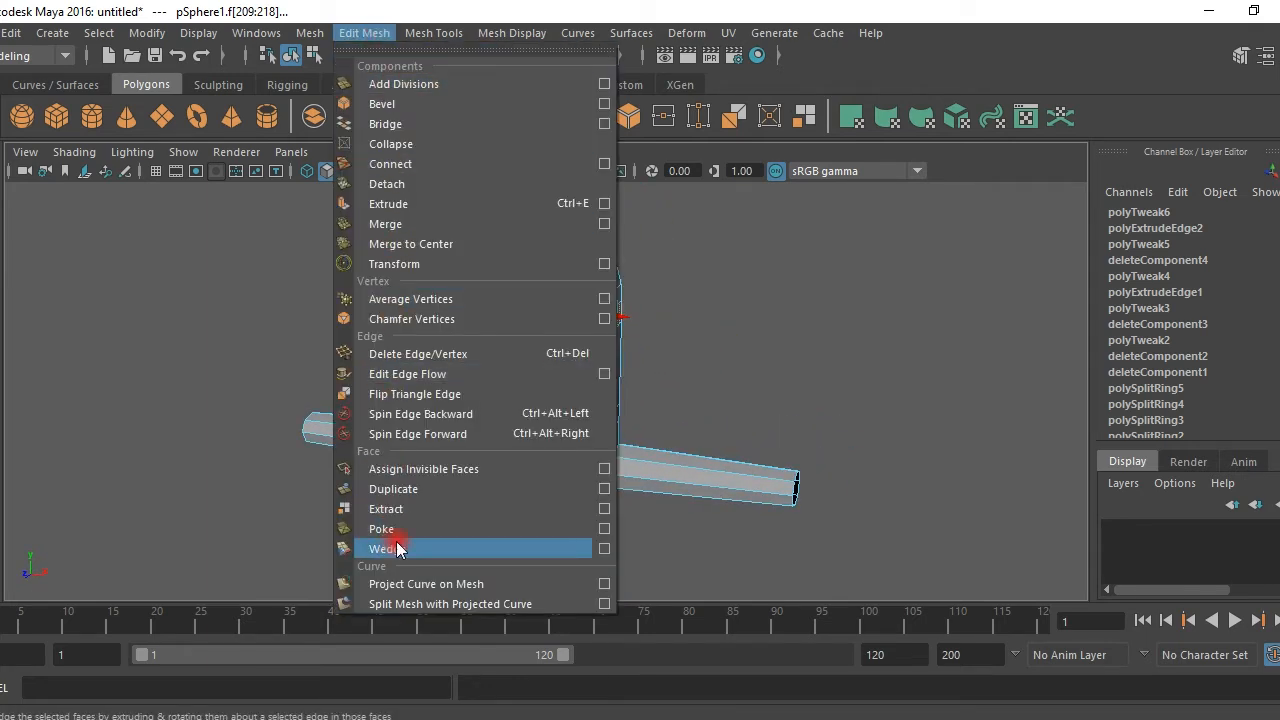
left_click(419, 494)
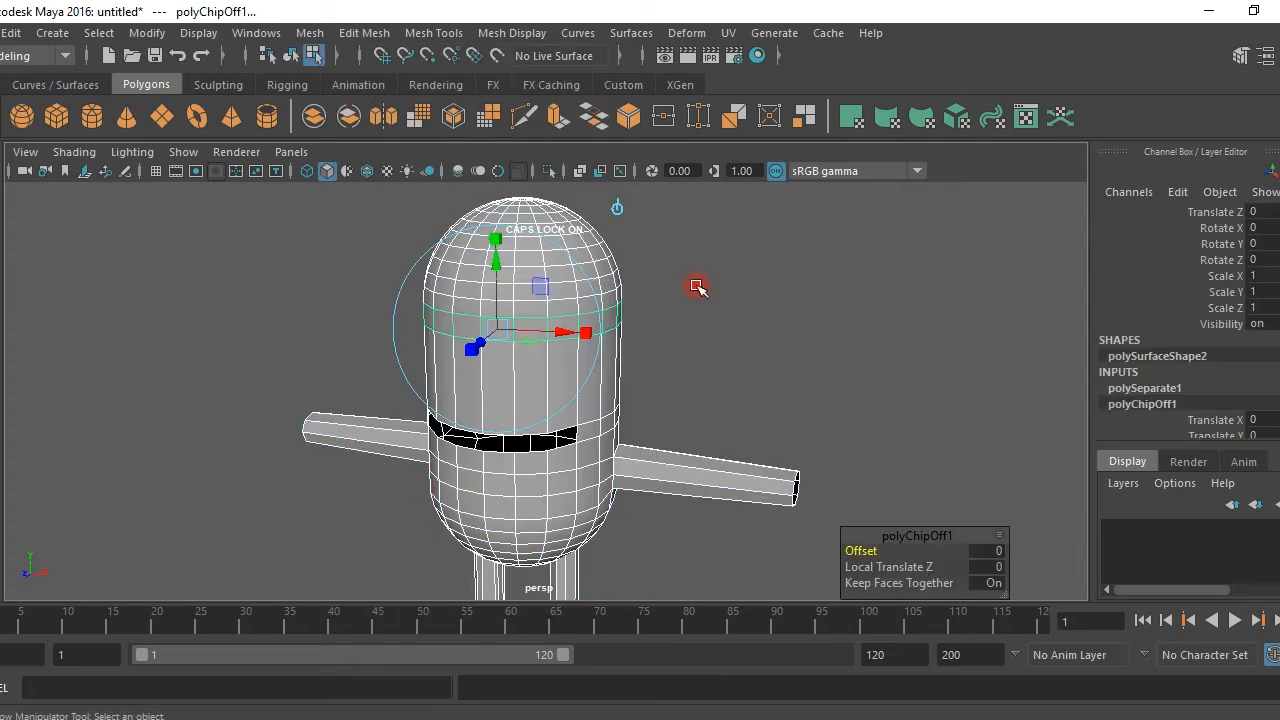
Return to object mode and select only the duplicated band, leaving the body out of the selection.
left_click(667, 305)
left_click(480, 420)
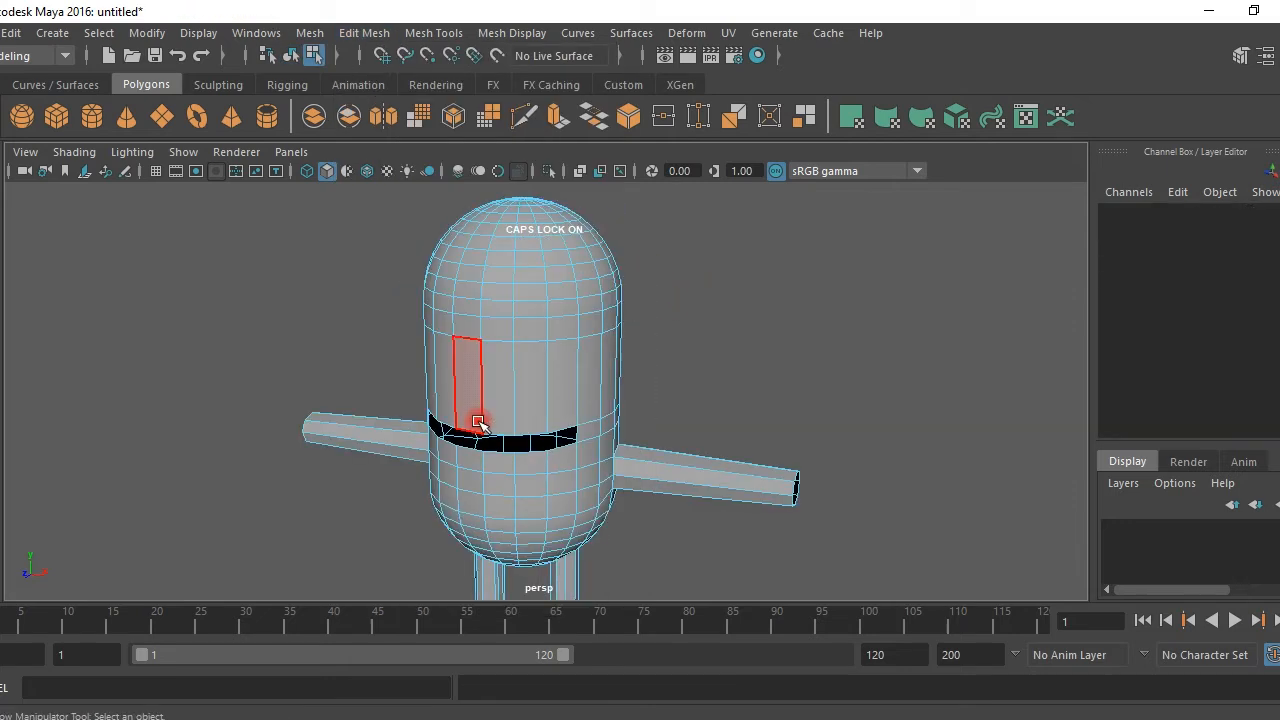
right_click(560, 216)
right_click_drag(643, 218, 687, 252)
left_click_drag(705, 278, 487, 390)
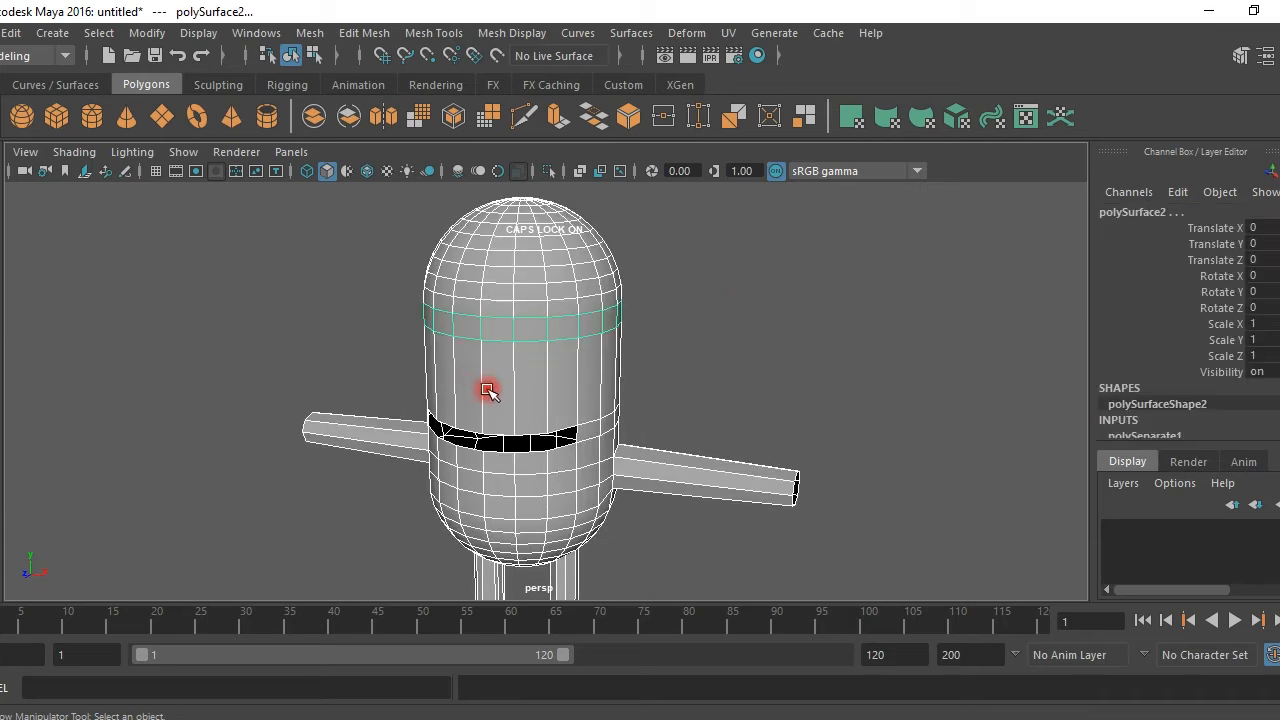
left_click(504, 402, "ctrl")
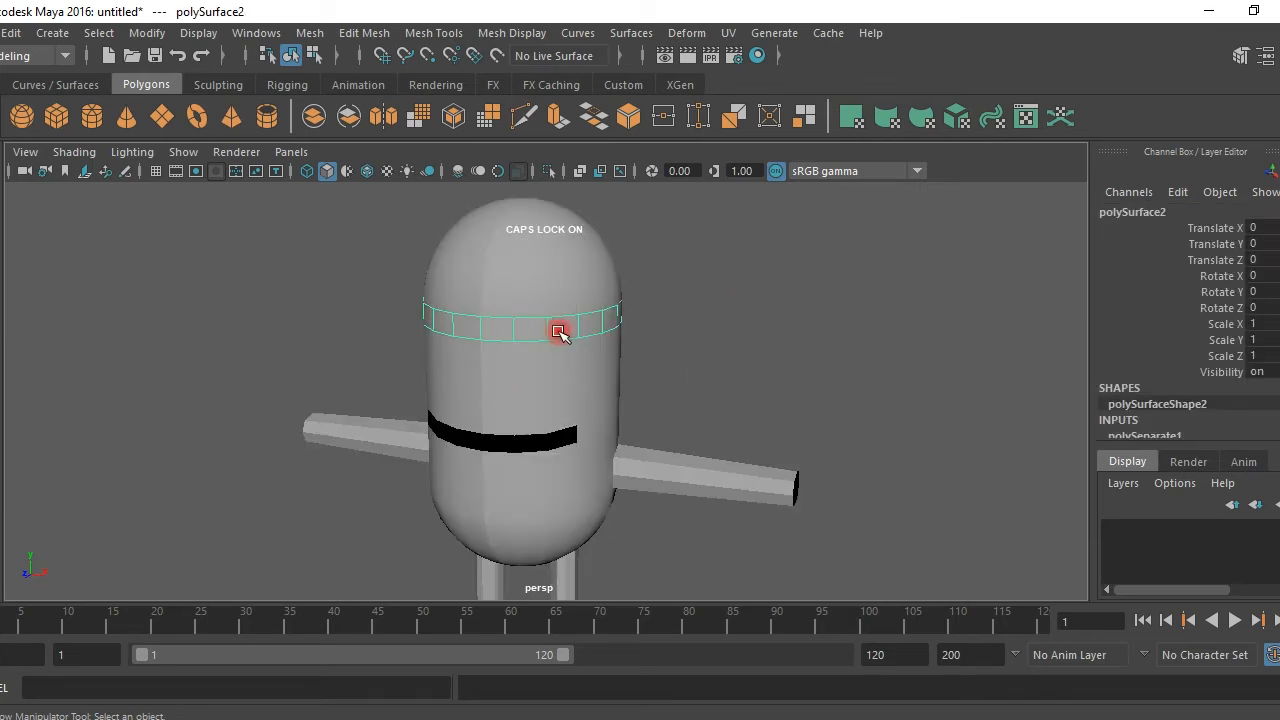
Extrude the band's faces outward with a Local Translate Z of about 0.259 and return to object mode.
left_click(557, 116)
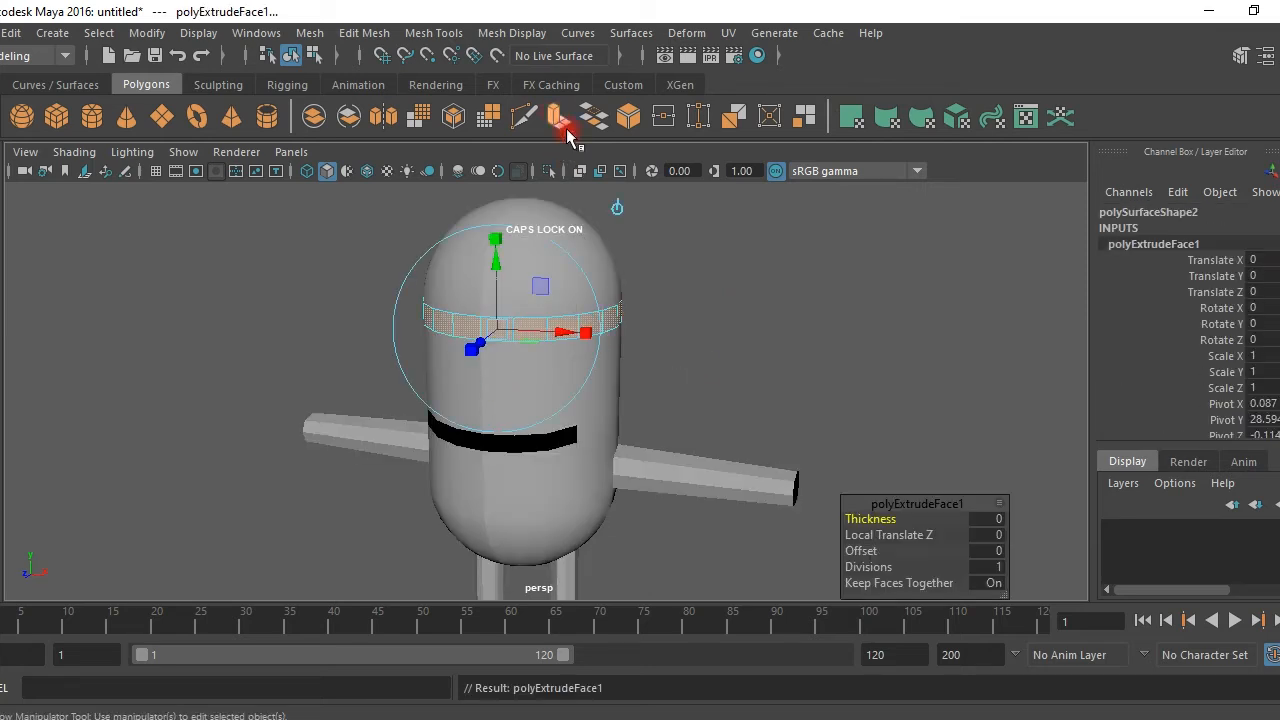
left_click_drag(548, 384, 634, 391, "alt")
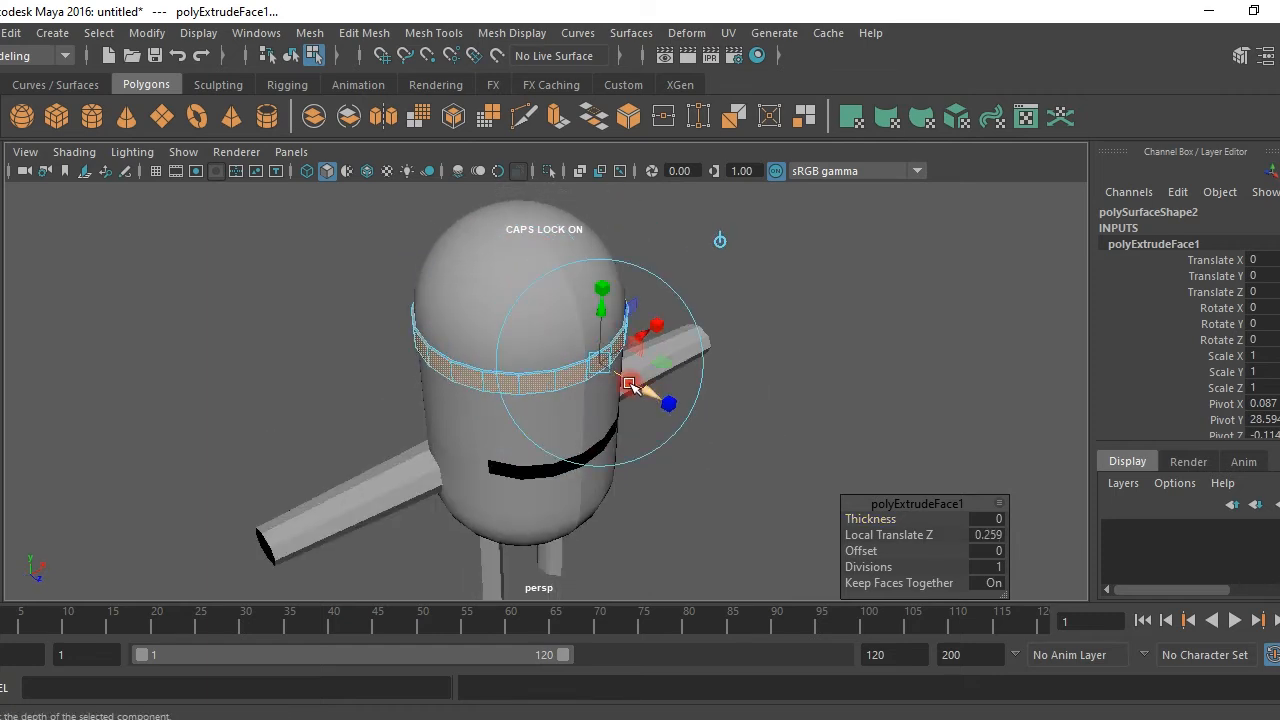
scroll(610, 382, "up", 3)
right_click_drag(560, 376, 589, 212)
left_click(812, 303)
scroll(766, 394, "down", 5)
left_click_drag(766, 394, 614, 314, "alt")
Scale the thickened band to about 1.236 along Y to make it taller, then deselect it.
left_click(615, 291)
scroll(651, 320, "up", 3)
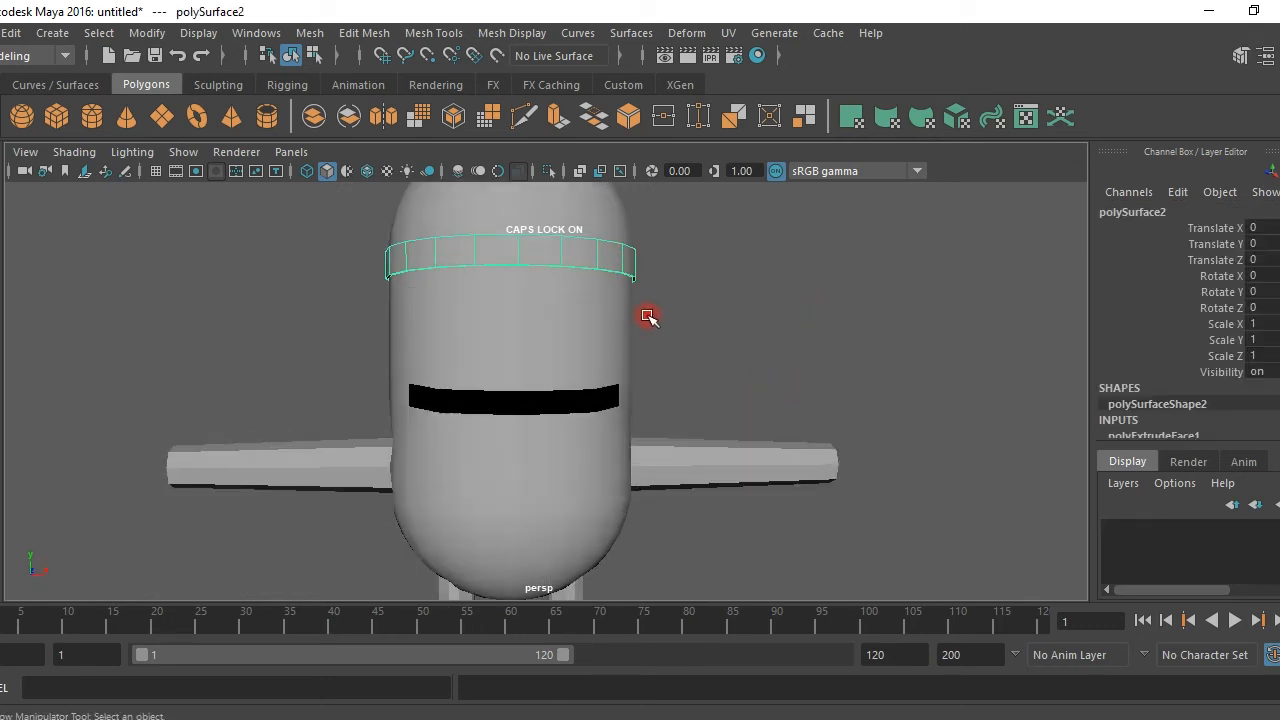
key("r")
left_click_drag(511, 253, 516, 229)
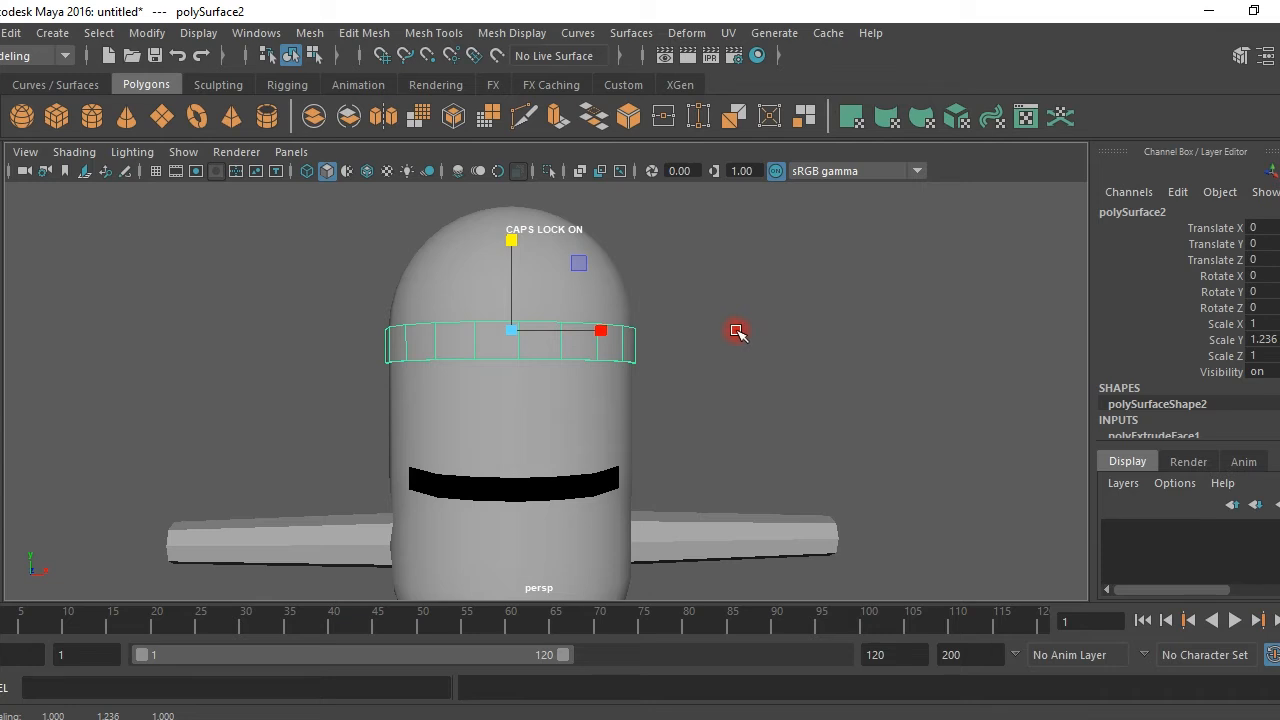
left_click(660, 431)
Switch the body to edge selection and select all the border edges of the front slot.
left_click_drag(462, 319, 250, 341, "alt")
scroll(457, 411, "up", 6)
middle_click_drag(464, 419, 566, 278, "alt")
left_click_drag(436, 341, 405, 338, "alt")
left_click(378, 297)
scroll(352, 304, "up", 2)
mouse_move(352, 304)
left_mouse_down("alt")
mouse_move(377, 291)
mouse_move(354, 288)
mouse_move(345, 304)
left_mouse_up("alt")
right_click_drag(343, 217, 340, 166)
left_click(324, 302)
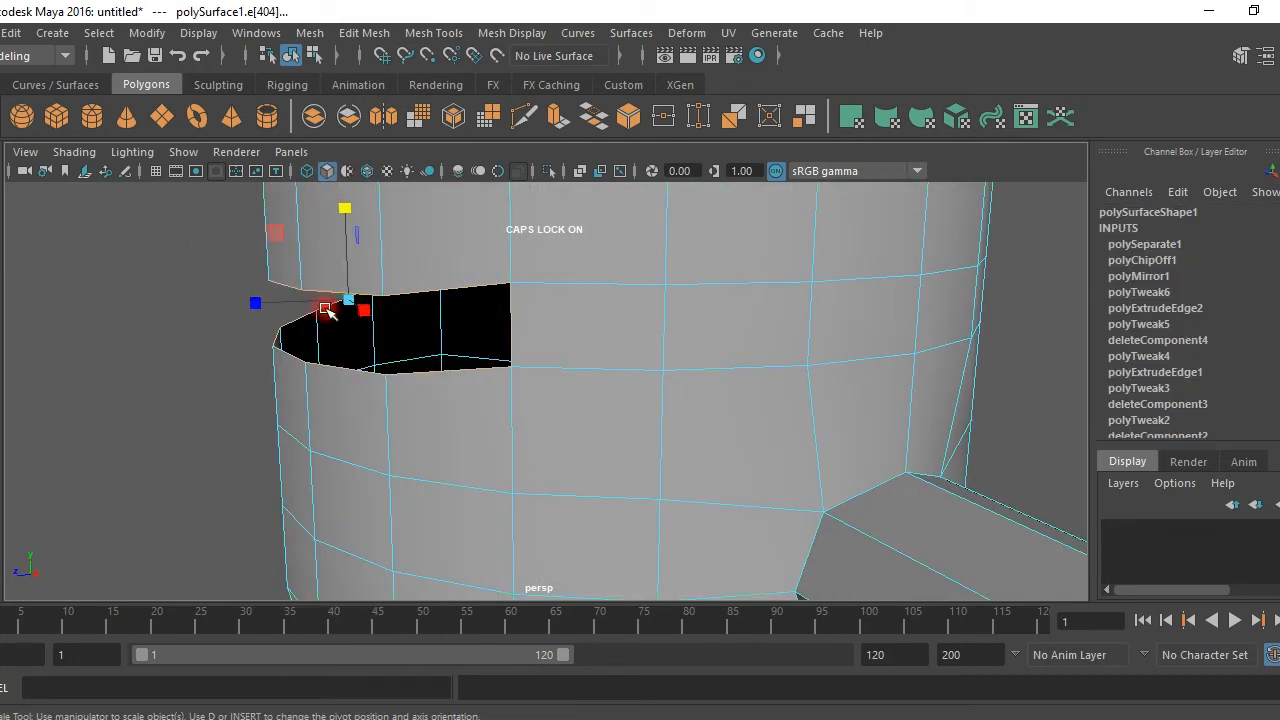
left_click_drag(325, 368, 443, 363, "alt")
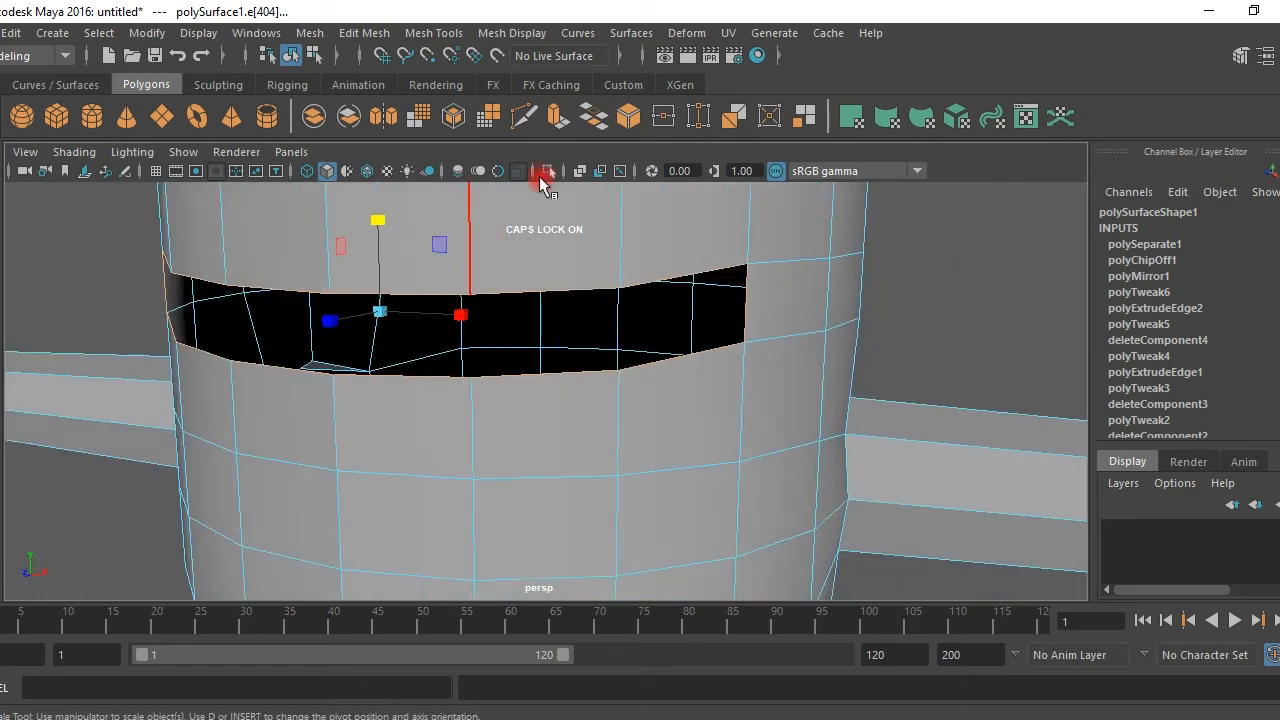
Extrude the slot's border edges inward repeatedly, scaling the new edges to form a recess behind the opening.
left_click(558, 118)
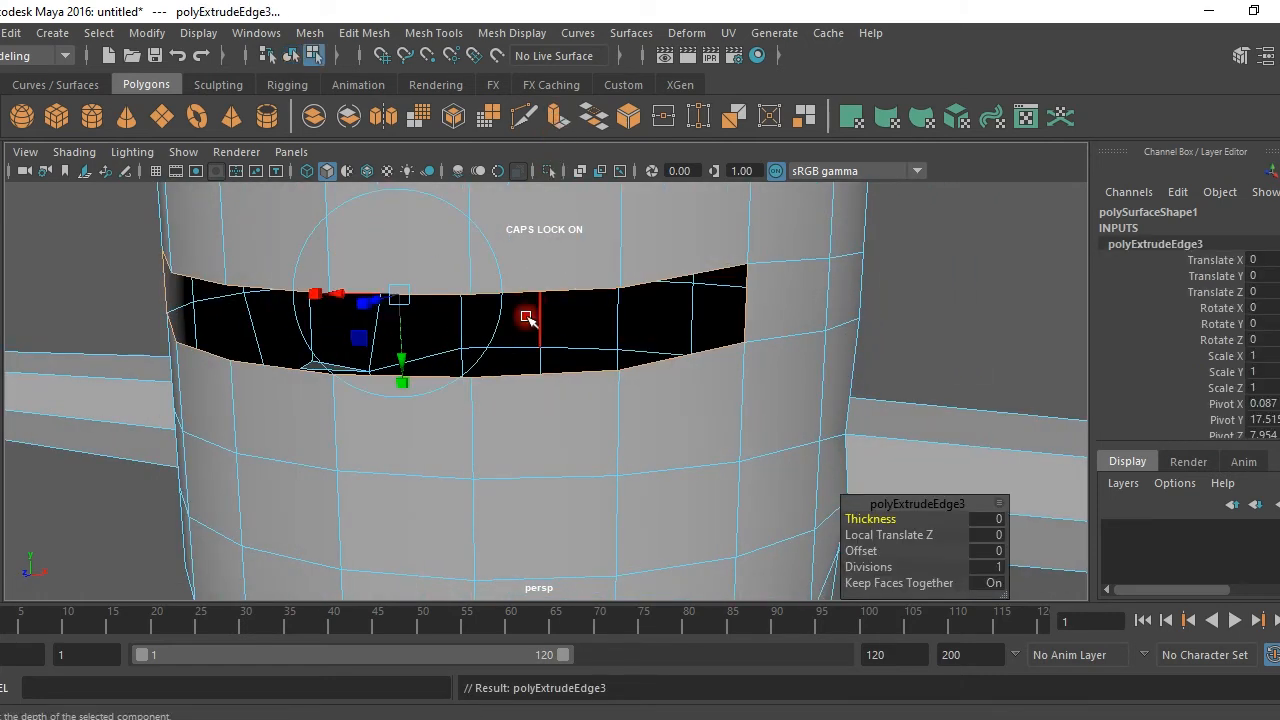
key("r")
left_click_drag(386, 318, 546, 299)
left_click_drag(550, 278, 549, 363, "alt")
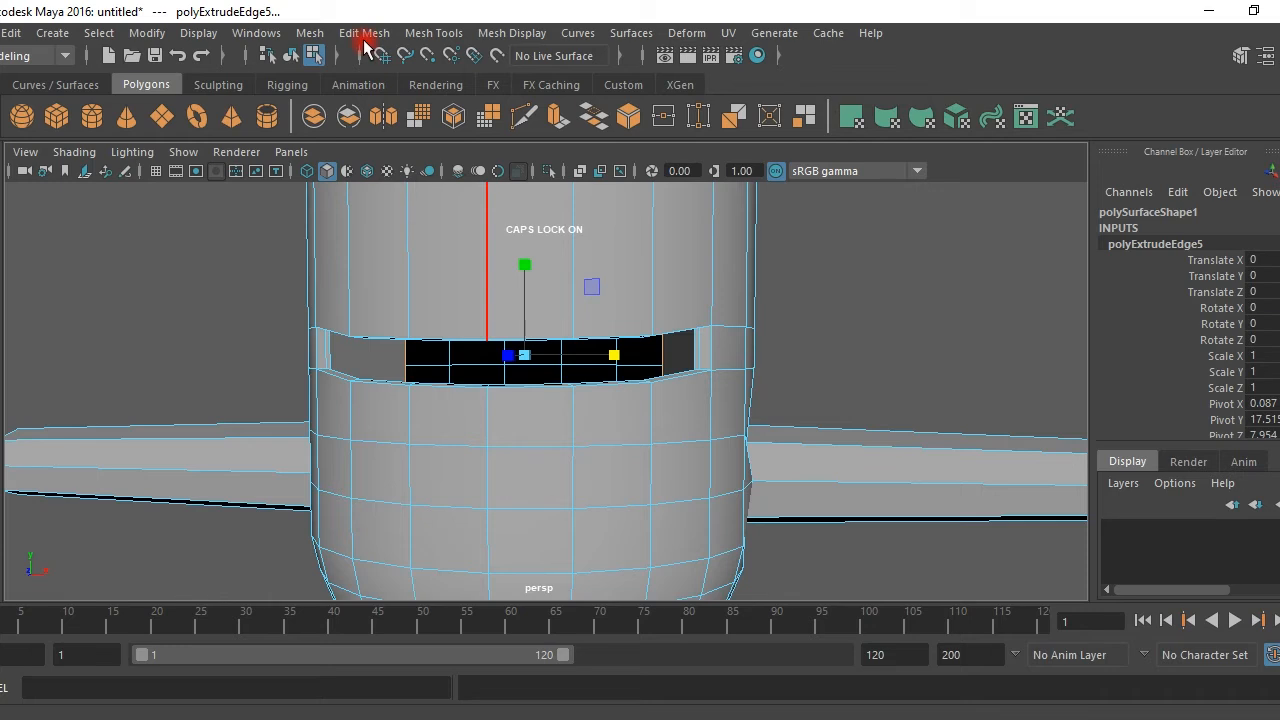
Fill the hole remaining inside the slot's recess and return the body to object mode.
left_click(329, 32)
left_click(366, 178)
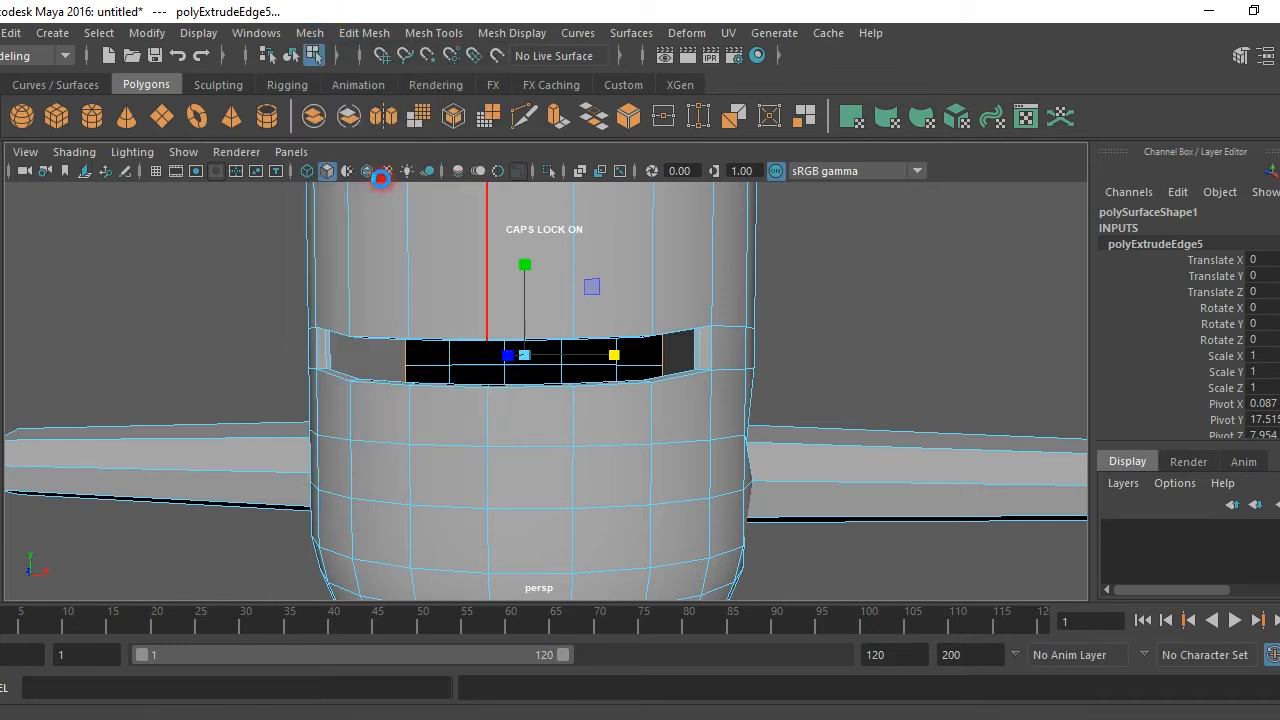
left_click_drag(517, 440, 563, 329, "alt")
right_click_drag(583, 216, 681, 189)
left_click(705, 300)
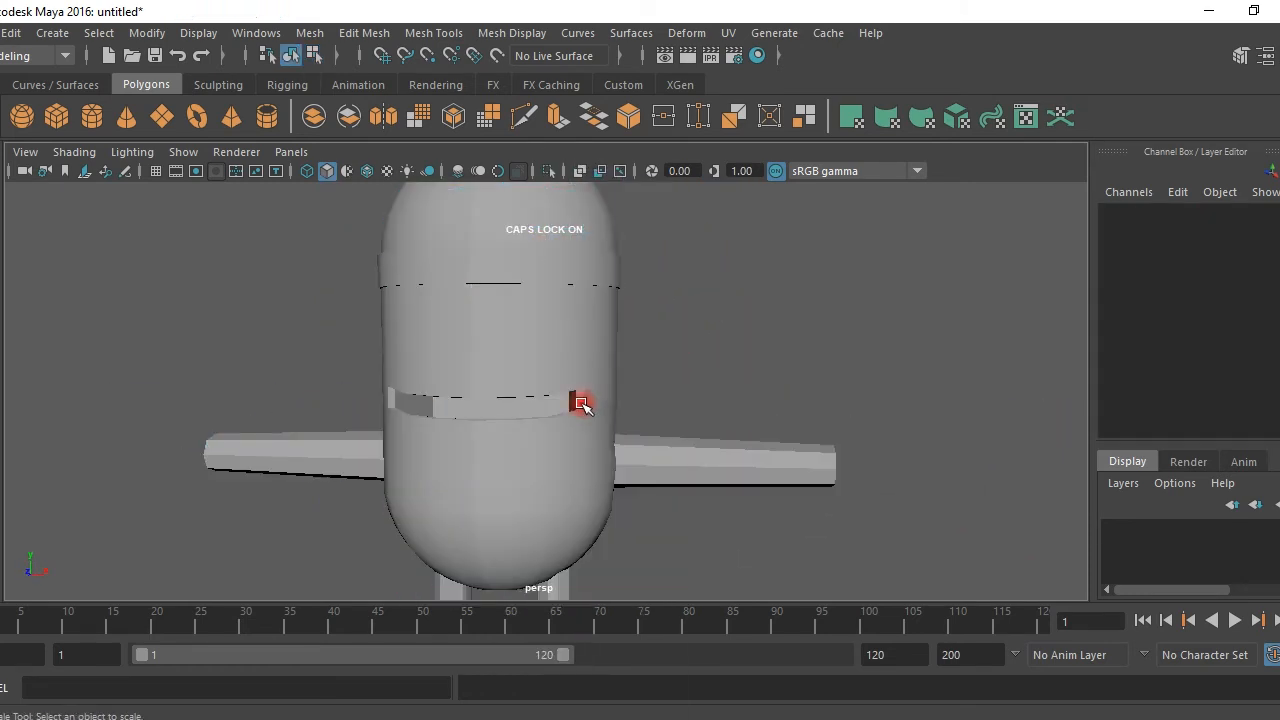
left_click_drag(578, 380, 515, 374, "alt")
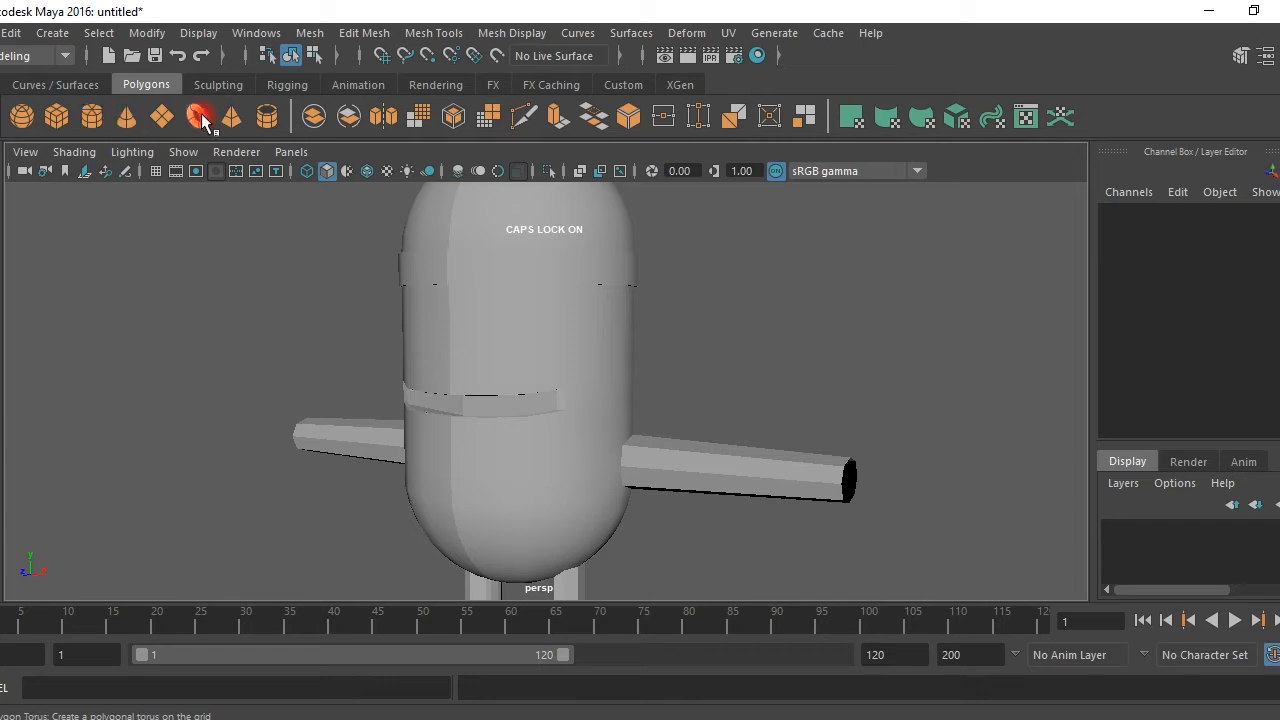
Draw a polygon pipe in the wireframe front view, centred on the band and roughly half the body's width.
left_click(270, 118)
key("space")
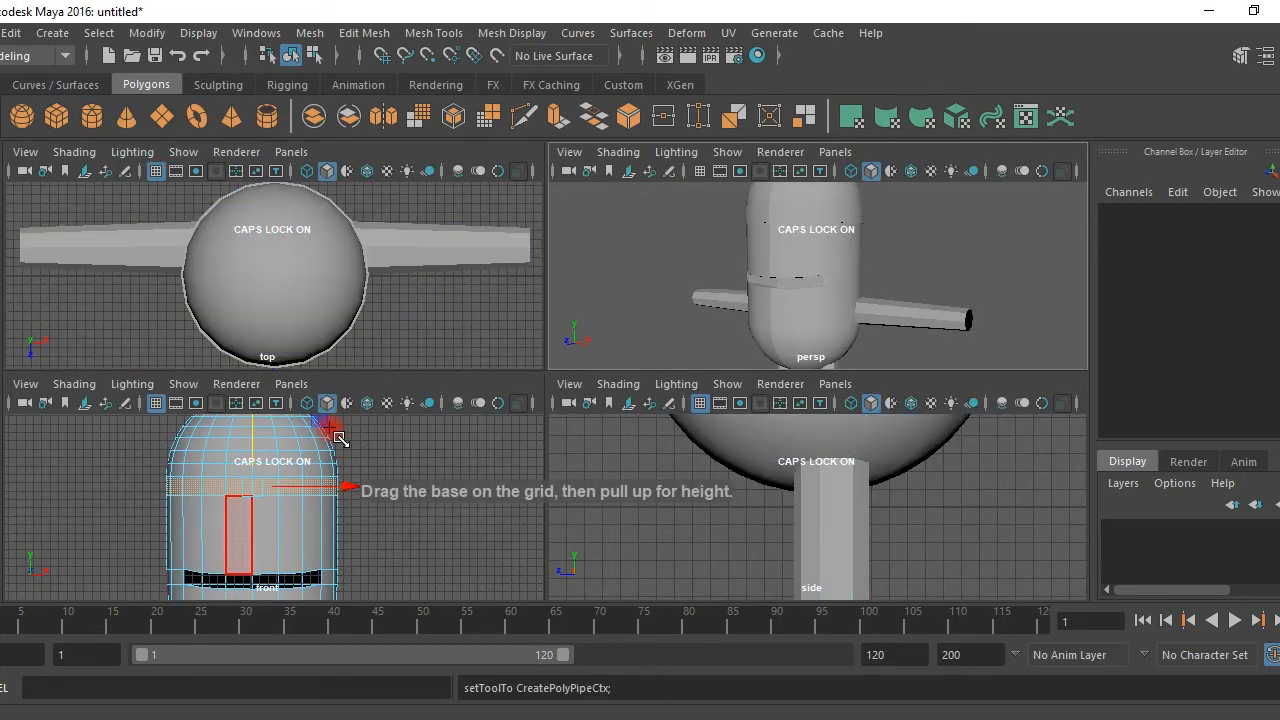
key("space")
key("4")
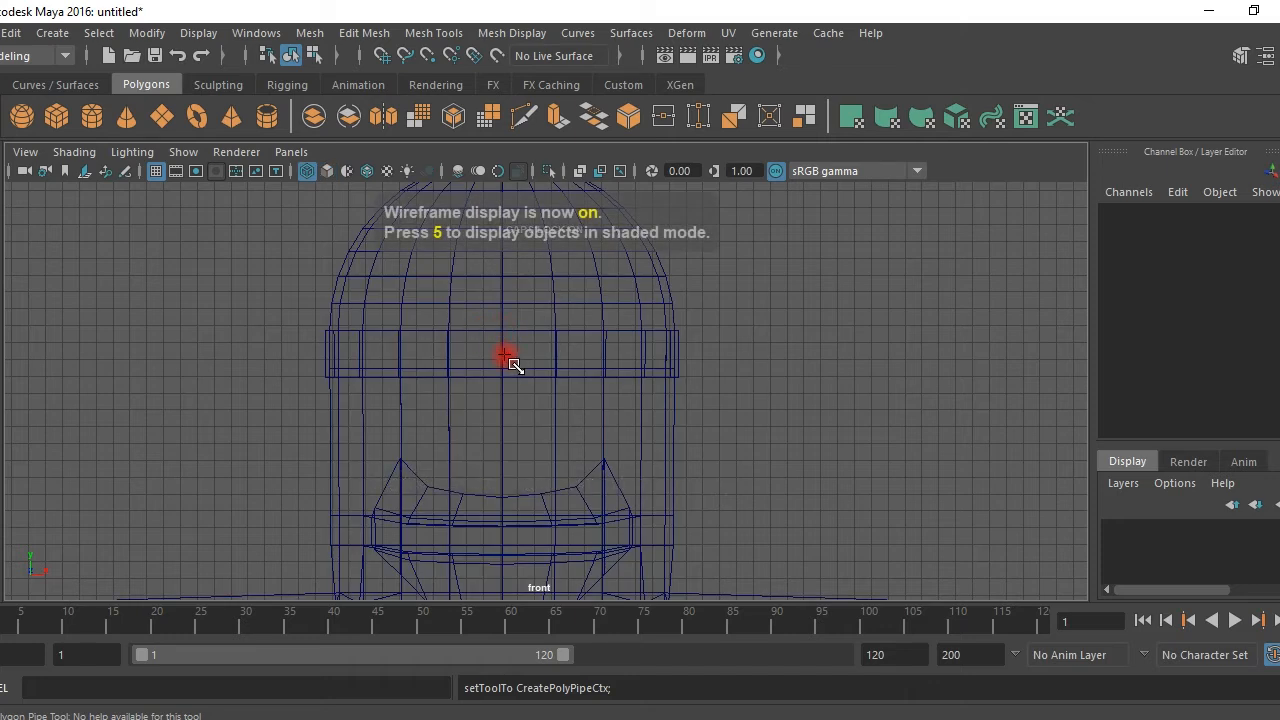
left_click_drag(508, 367, 562, 429)
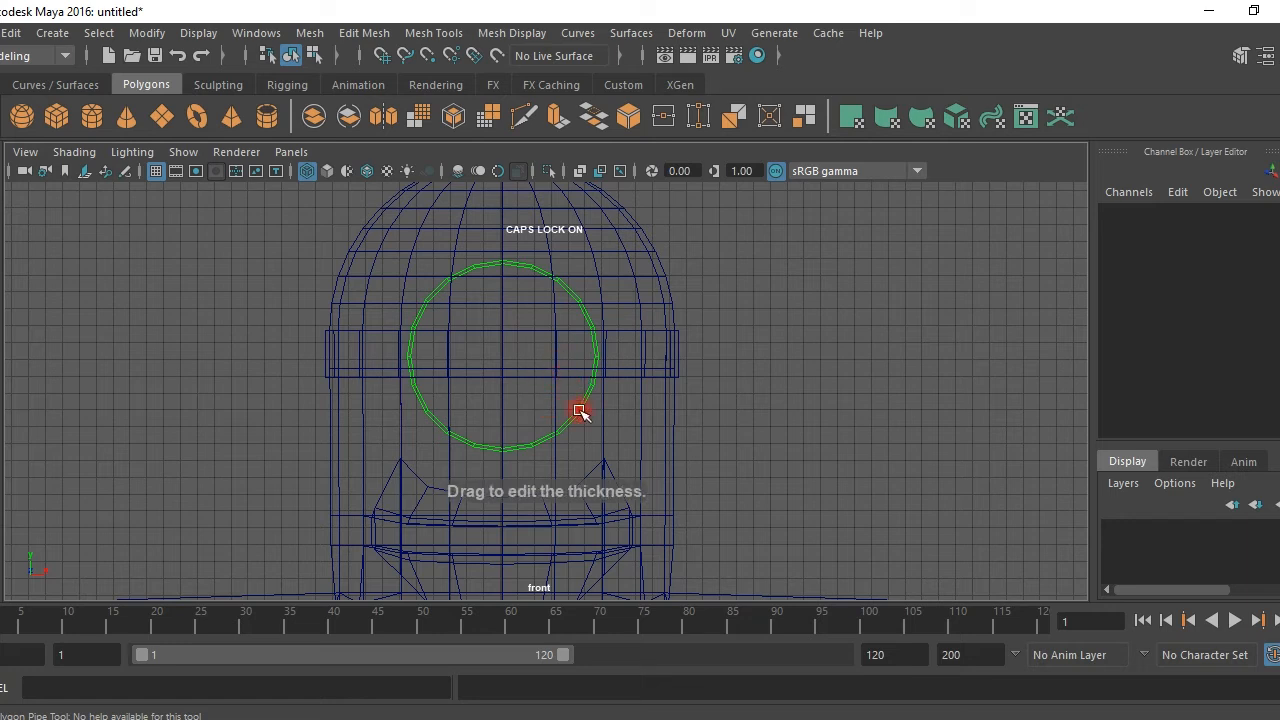
Set the new pipe's wall thickness in the front view so that it forms a narrow ring with a wide opening.
key("space")
key("space")
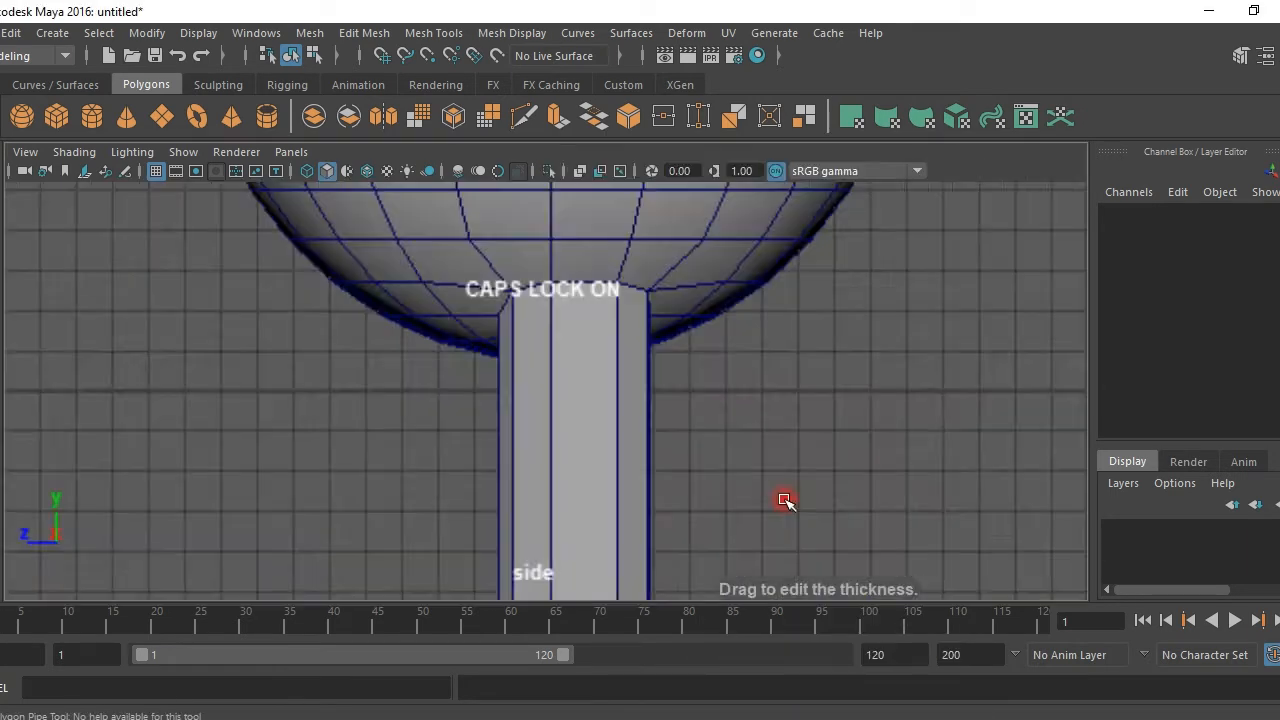
key("space")
key("space")
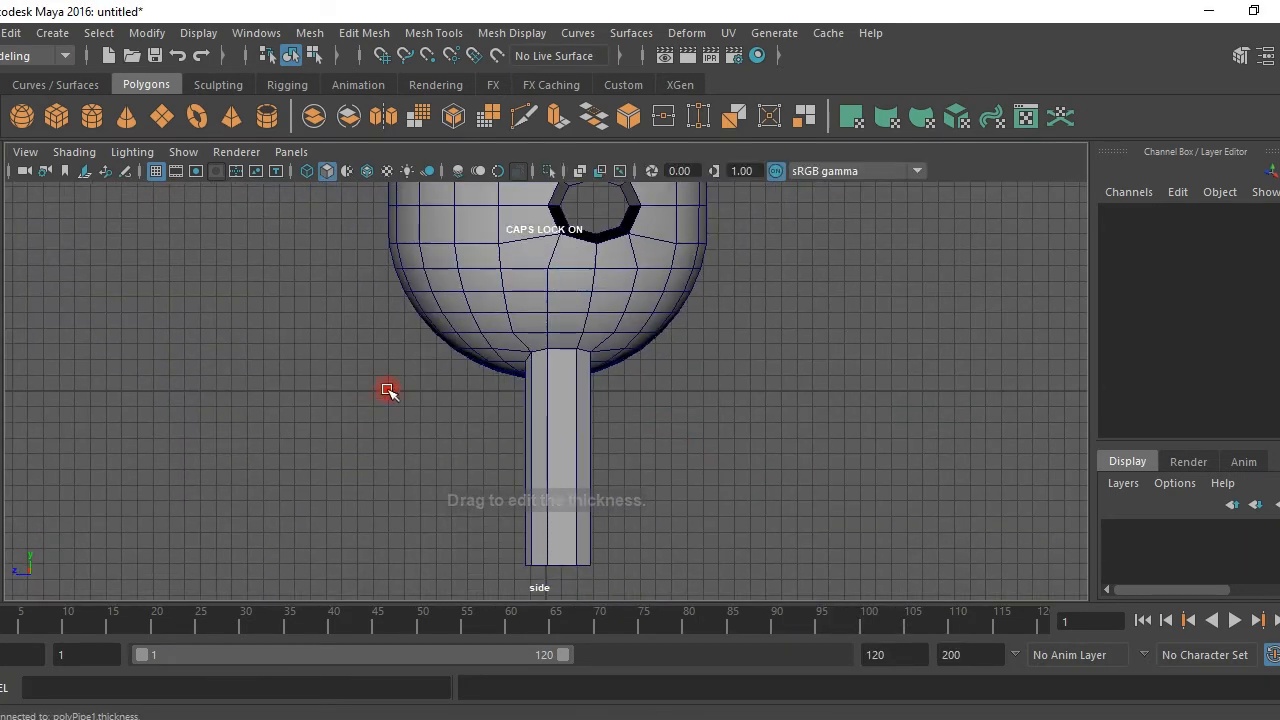
key("space")
key("space")
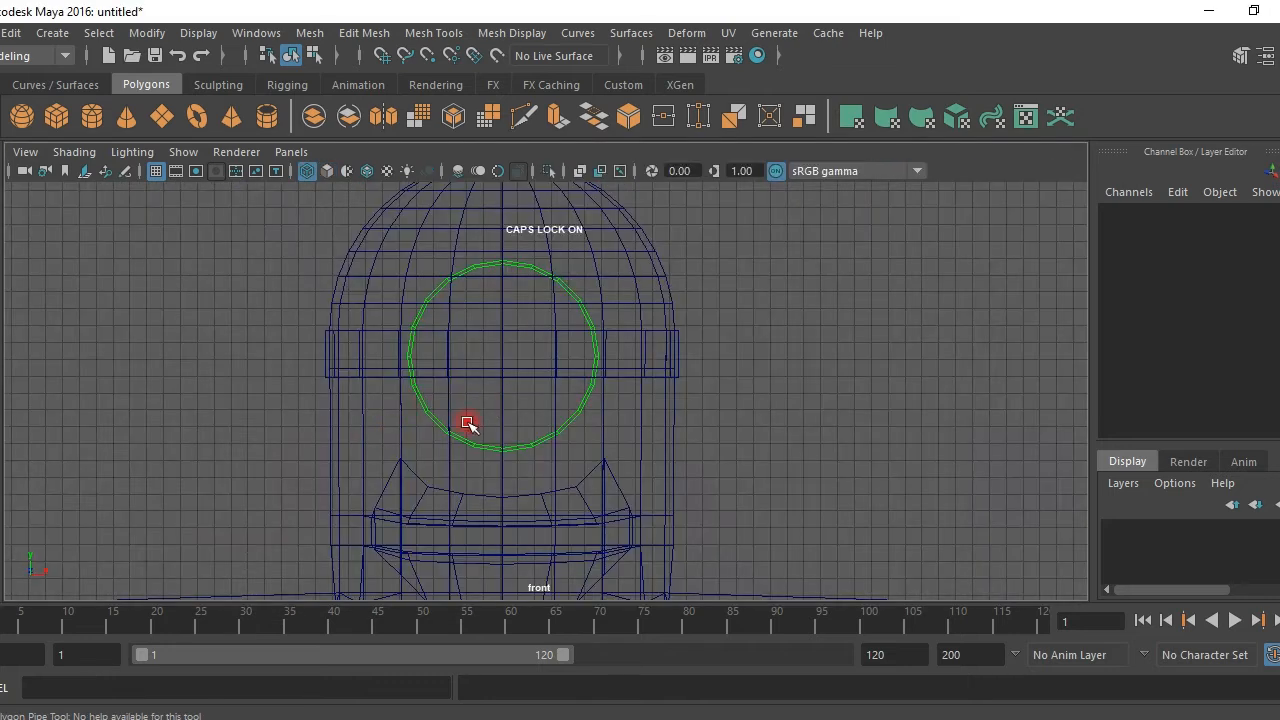
middle_click_drag(444, 427, 488, 396)
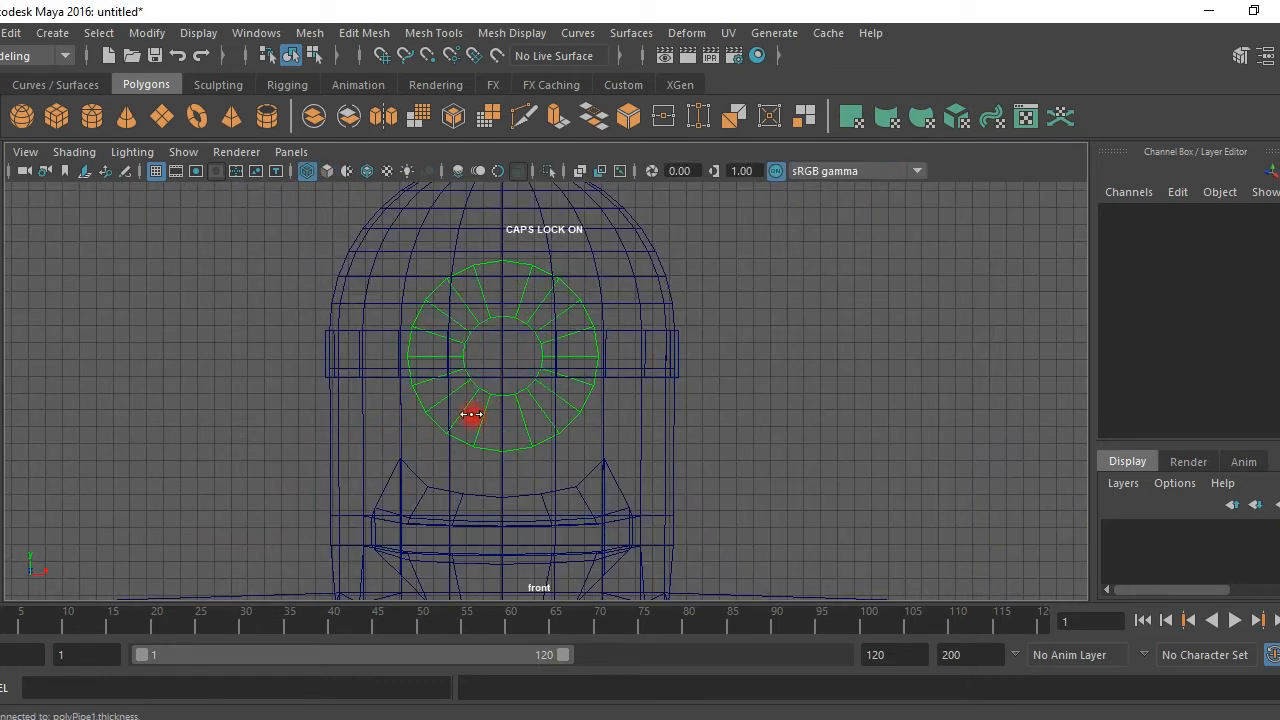
key("r")
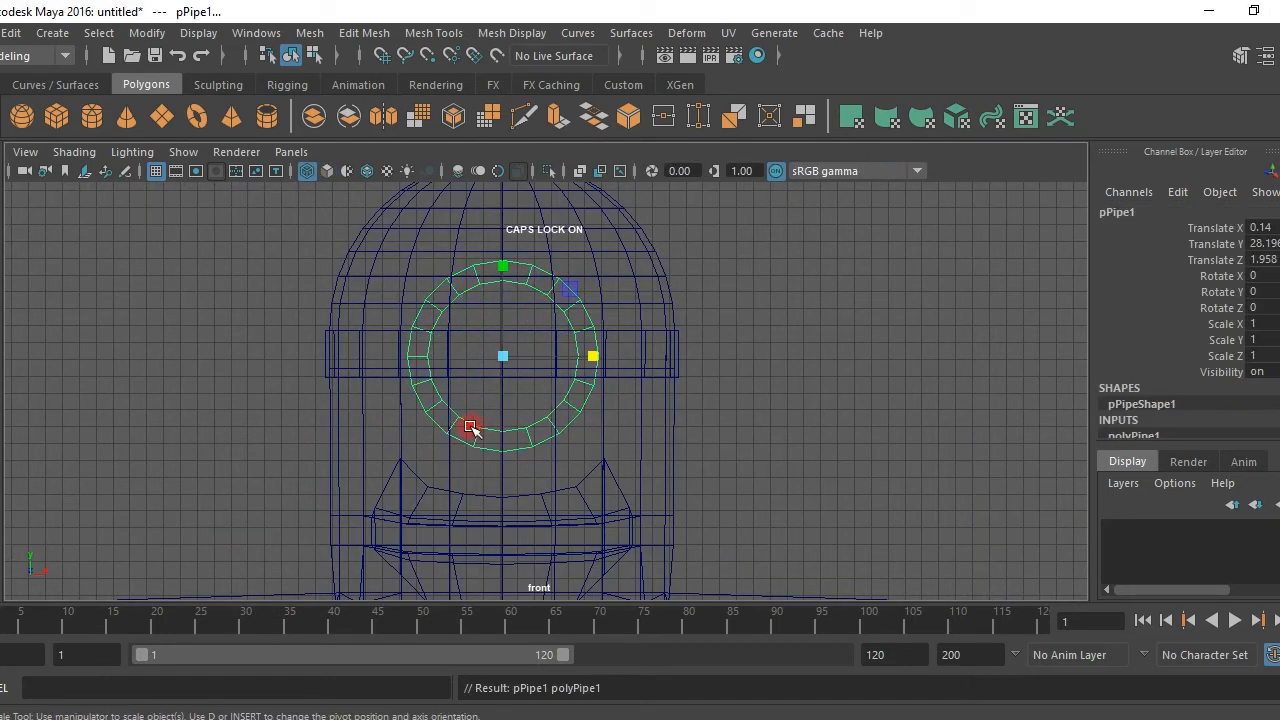
Move the pipe ring forward in the perspective view so that it protrudes from the front of the head, and deselect it.
key("space")
key("space")
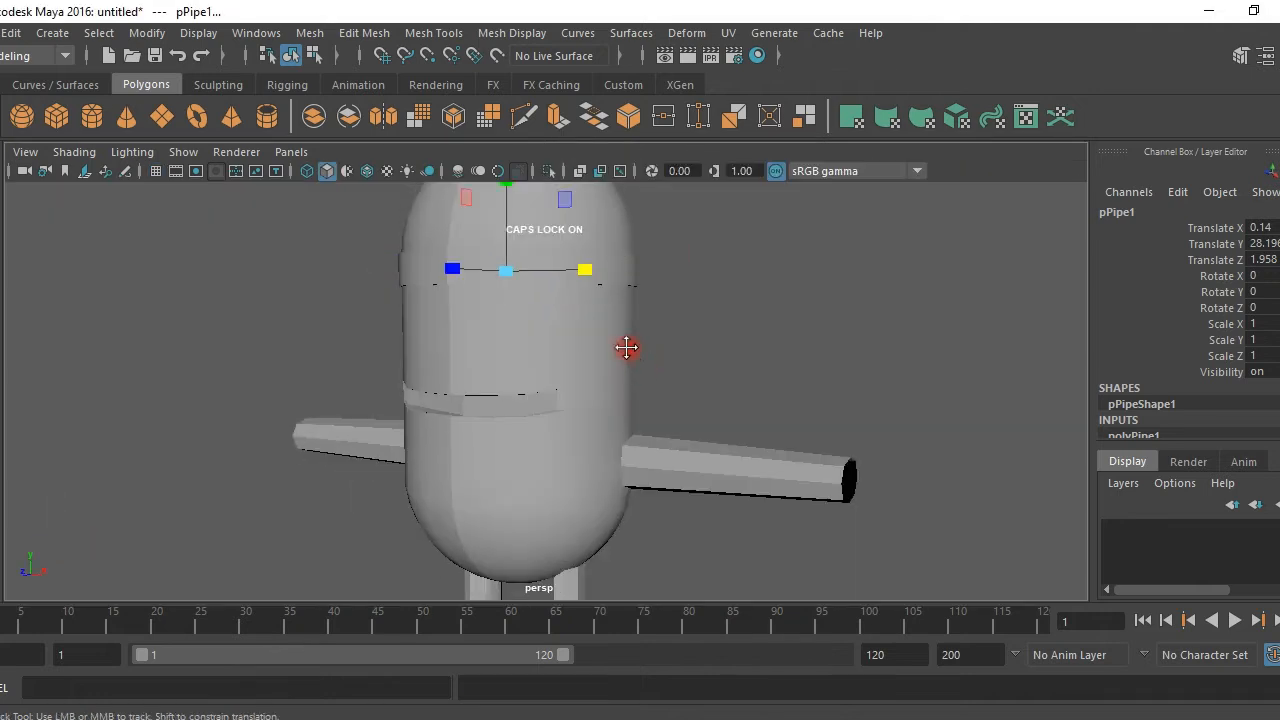
left_click_drag(631, 381, 566, 397, "alt")
key("w")
left_click_drag(501, 343, 473, 337)
mouse_move(390, 368)
left_mouse_down()
mouse_move(349, 383)
mouse_move(368, 381)
left_mouse_up()
left_click_drag(452, 367, 623, 429, "alt")
left_click(237, 270)
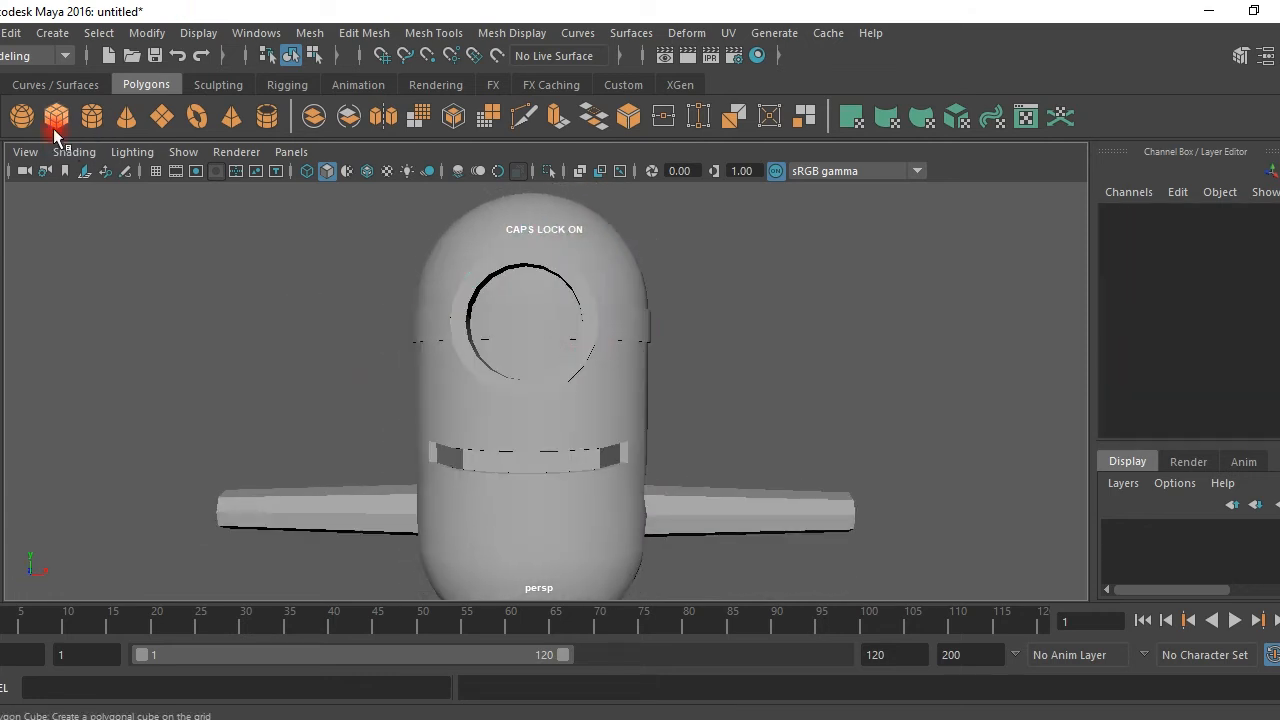
Draw a polygon sphere in the front view, centred in the pipe ring and filling its inner opening.
left_click(22, 117)
key("space")
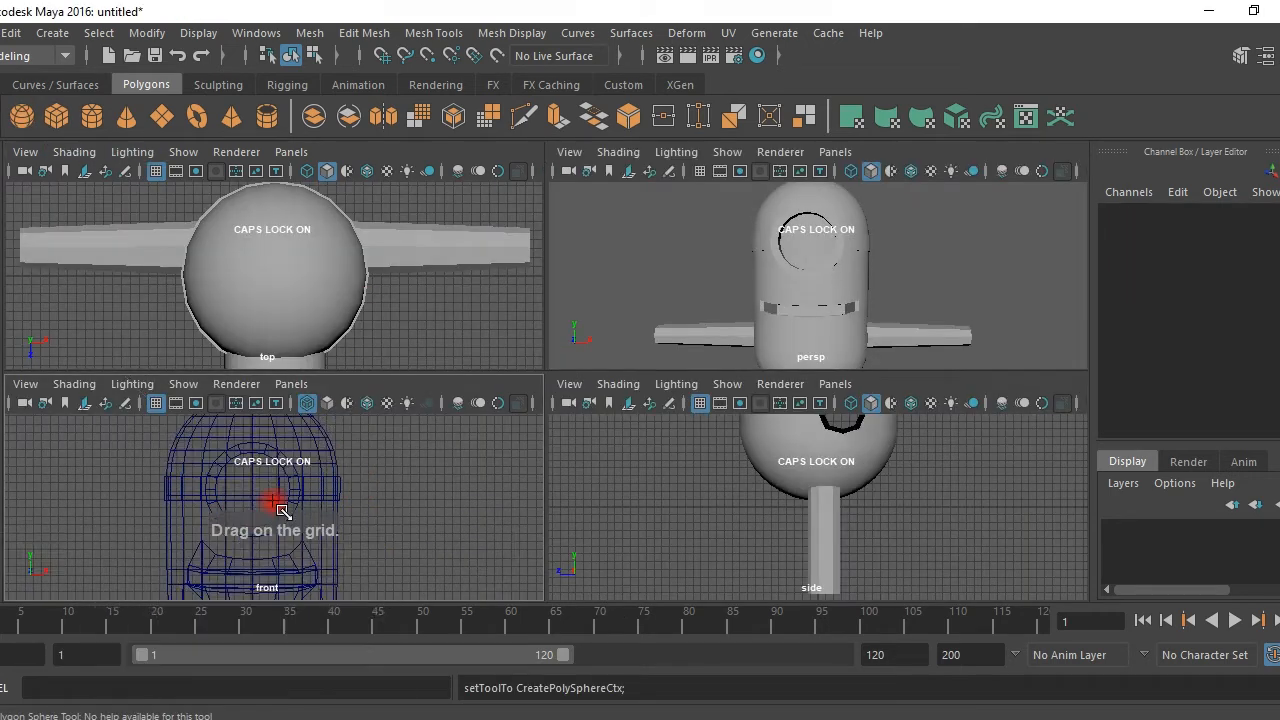
key("space")
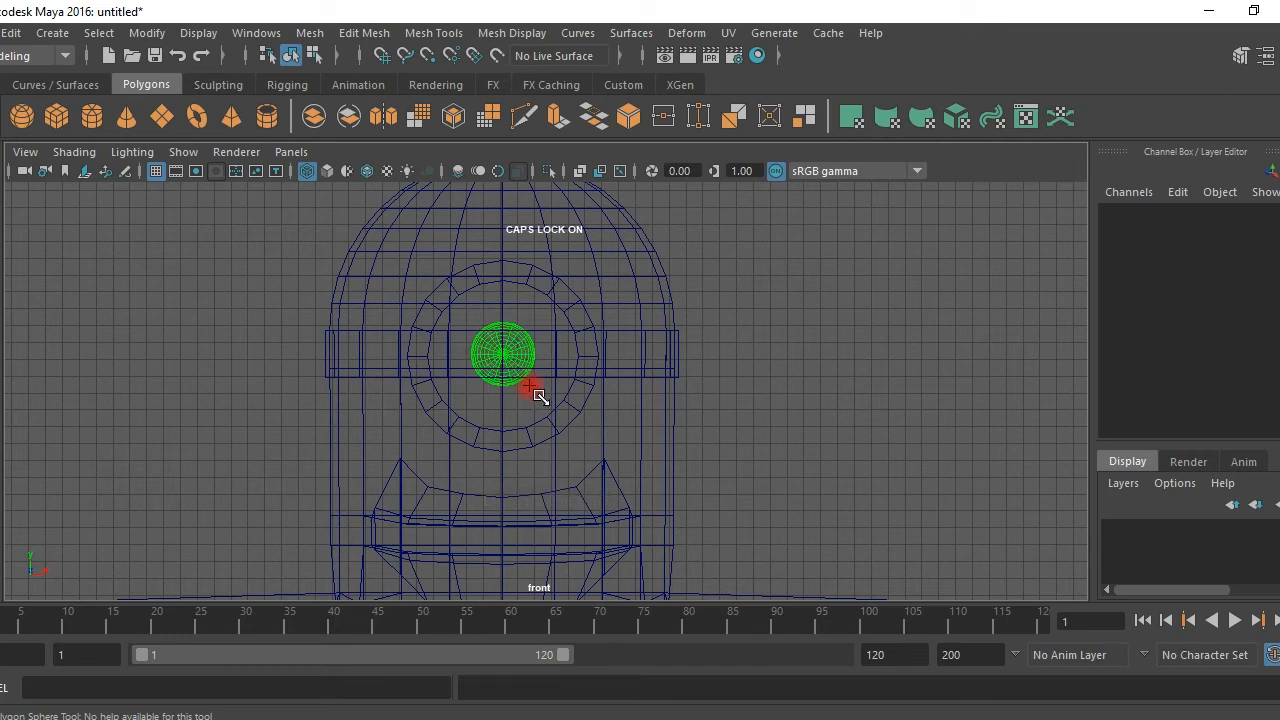
left_click_drag(588, 426, 580, 414)
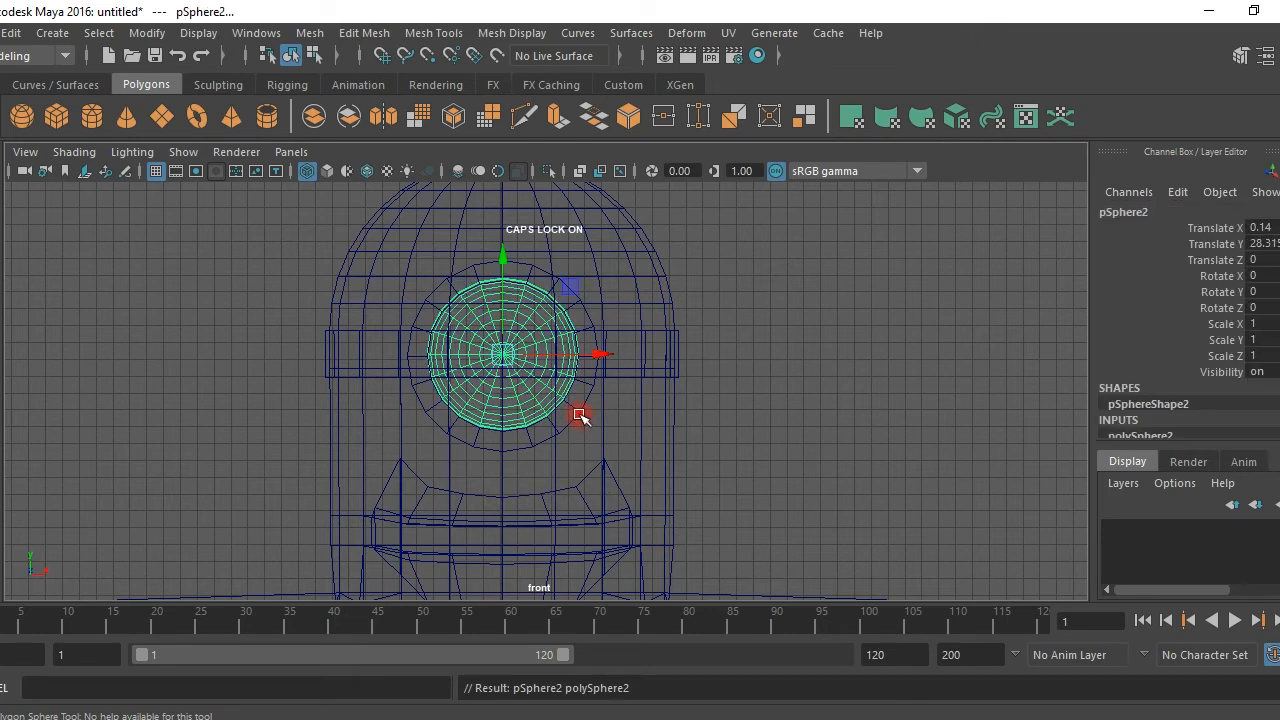
Move the sphere forward along Z so that it bulges out of the ring as an eyeball, and deselect it.
key("space")
key("space")
left_click_drag(637, 341, 609, 346, "alt")
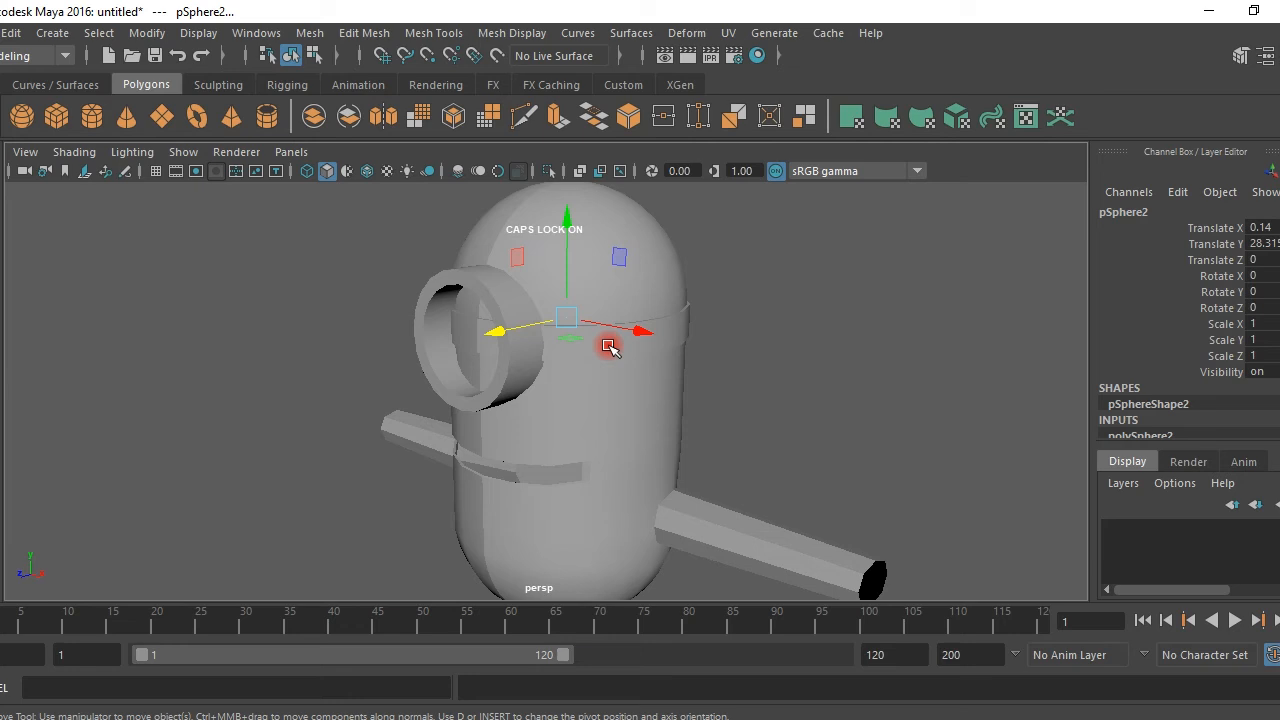
left_click_drag(509, 332, 609, 366)
left_click(811, 320)
right_click_drag(609, 366, 611, 434, "alt")
left_click_drag(611, 434, 585, 413, "alt")
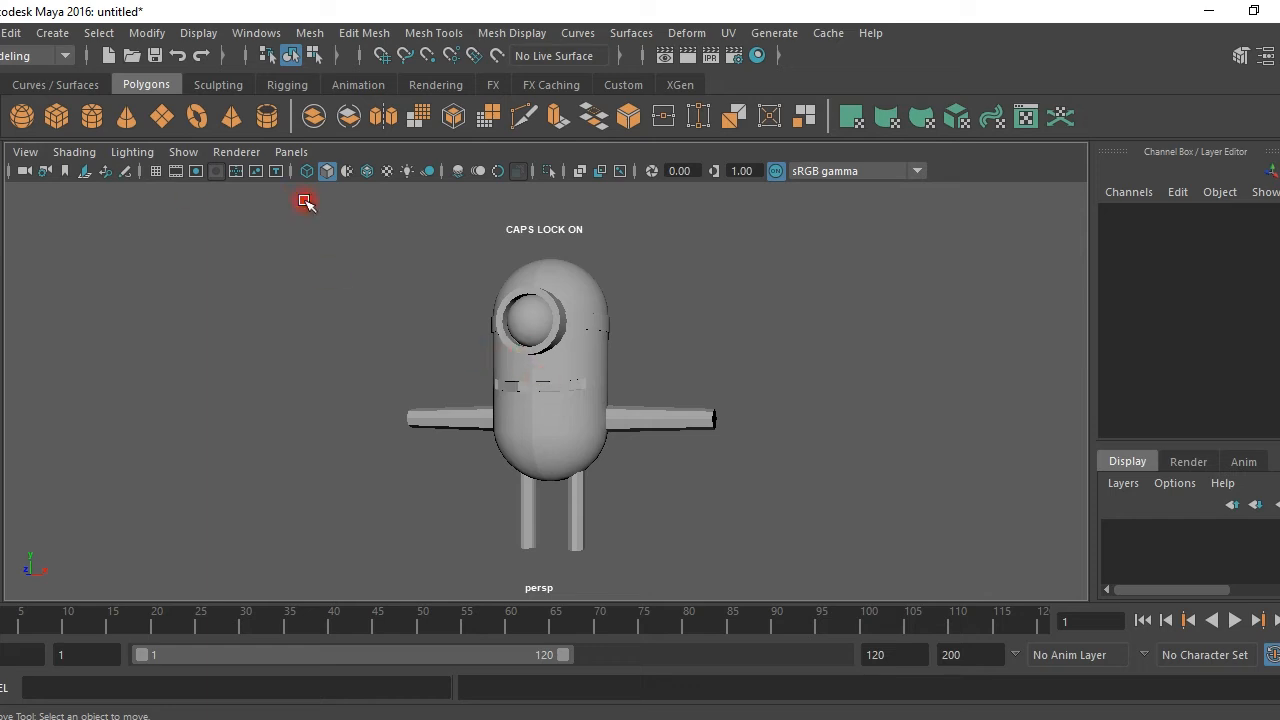
Draw a small polygon cube in front of the body, about 2.34 wide, 1.42 deep and 1.56 high.
left_click(59, 120)
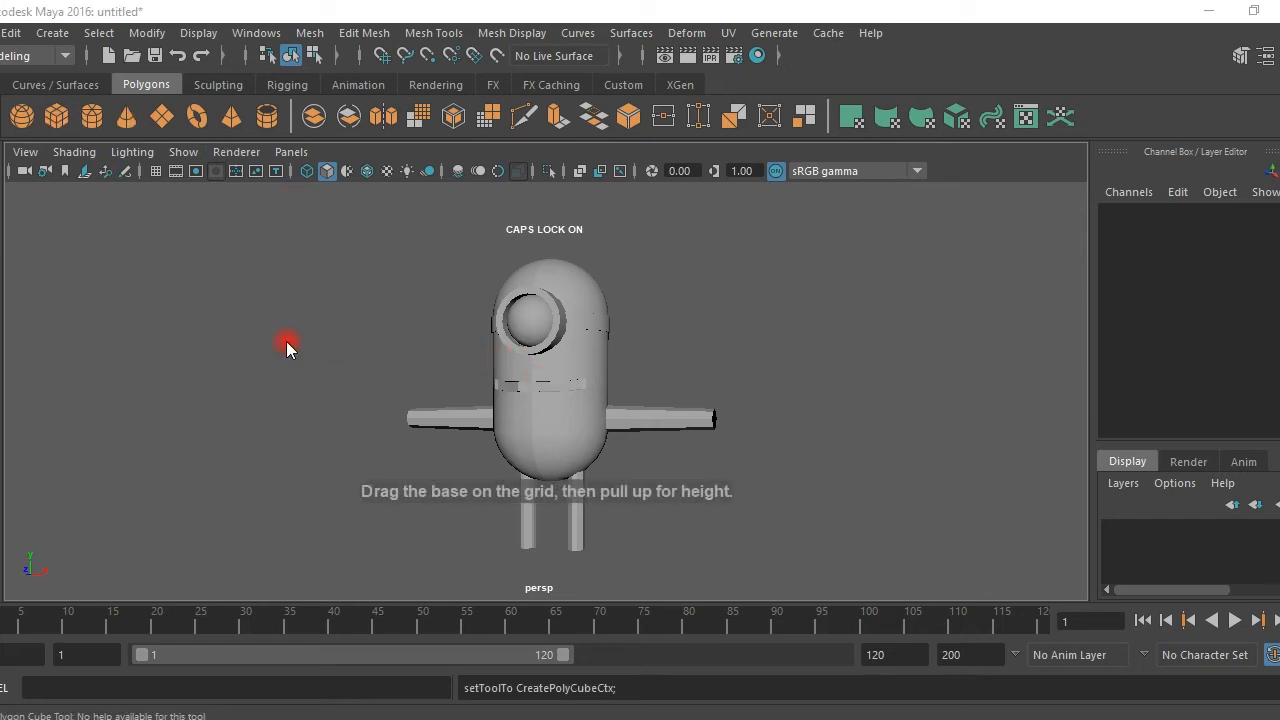
key("space")
key("space")
middle_click_drag(691, 476, 618, 334, "alt")
scroll(478, 448, "up", 1)
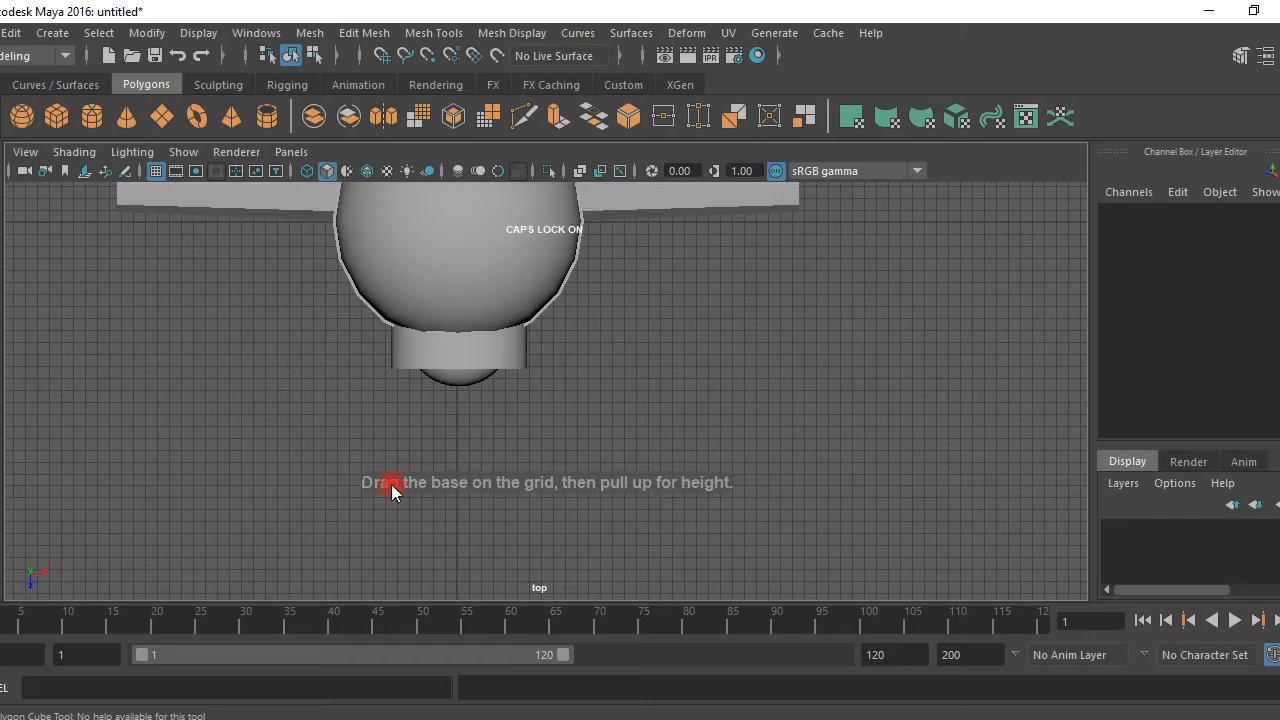
left_click_drag(460, 436, 492, 458)
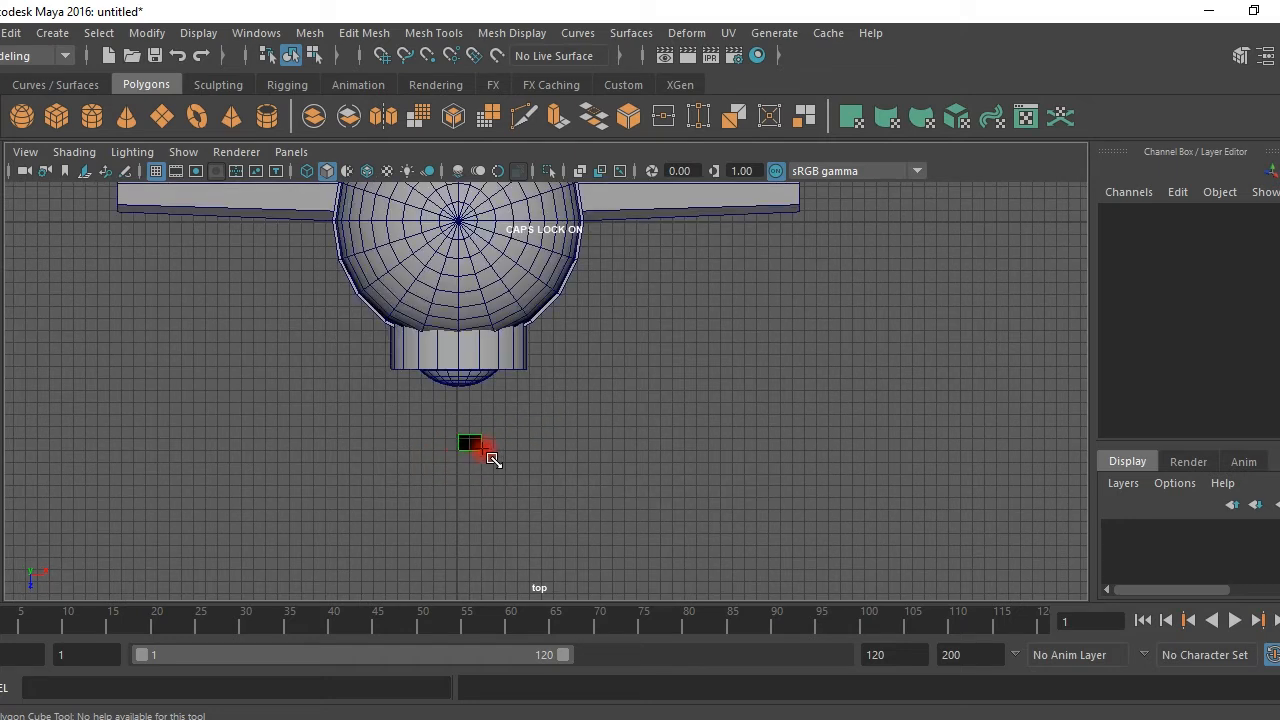
key("space")
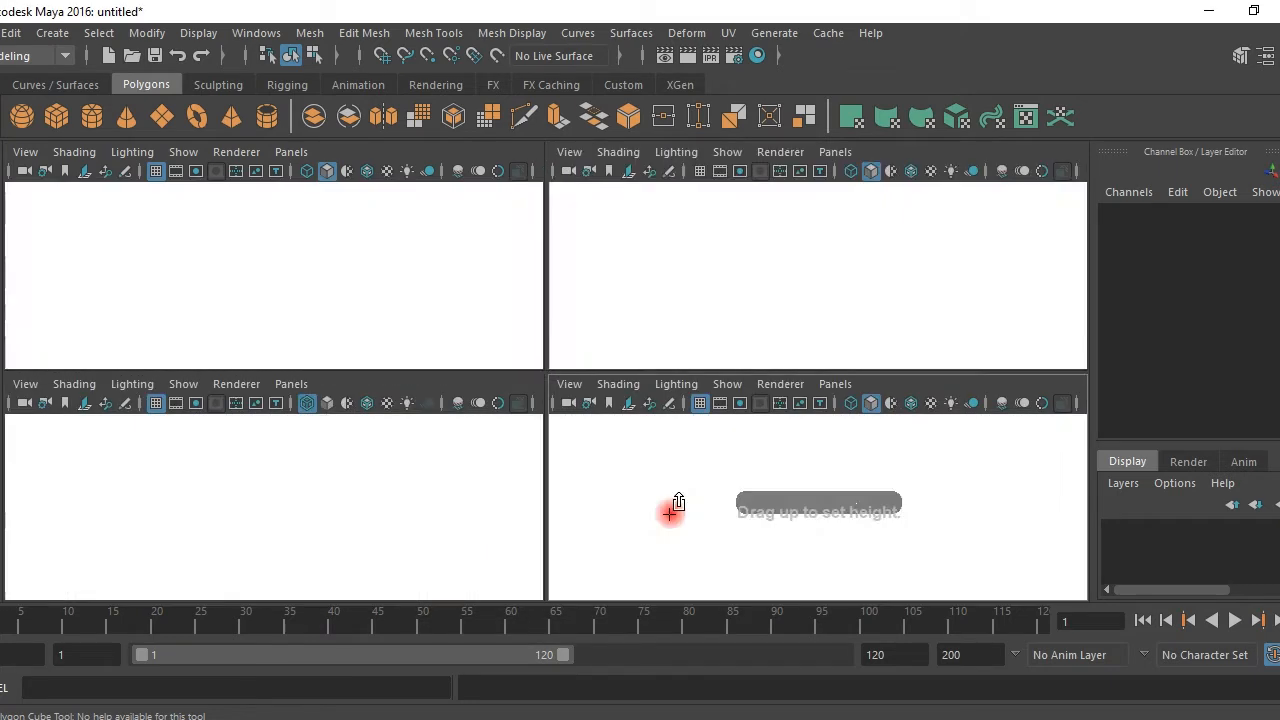
key("space")
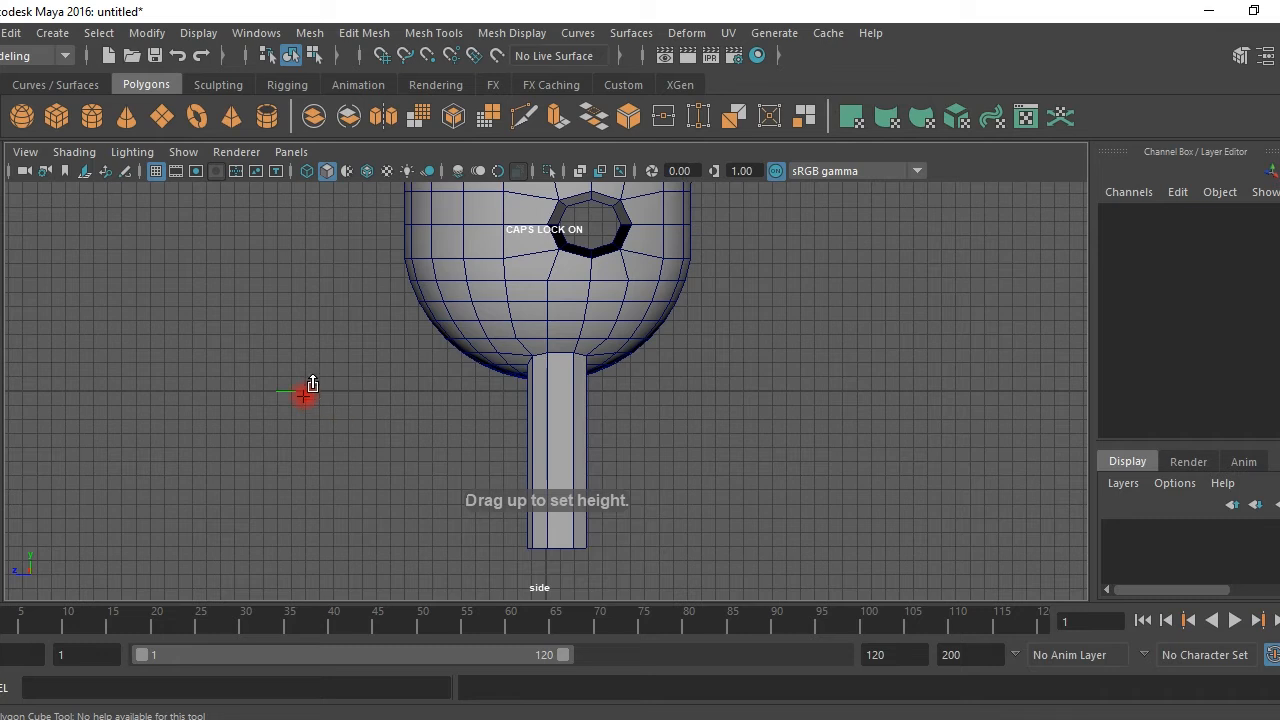
left_click(312, 370)
key("space")
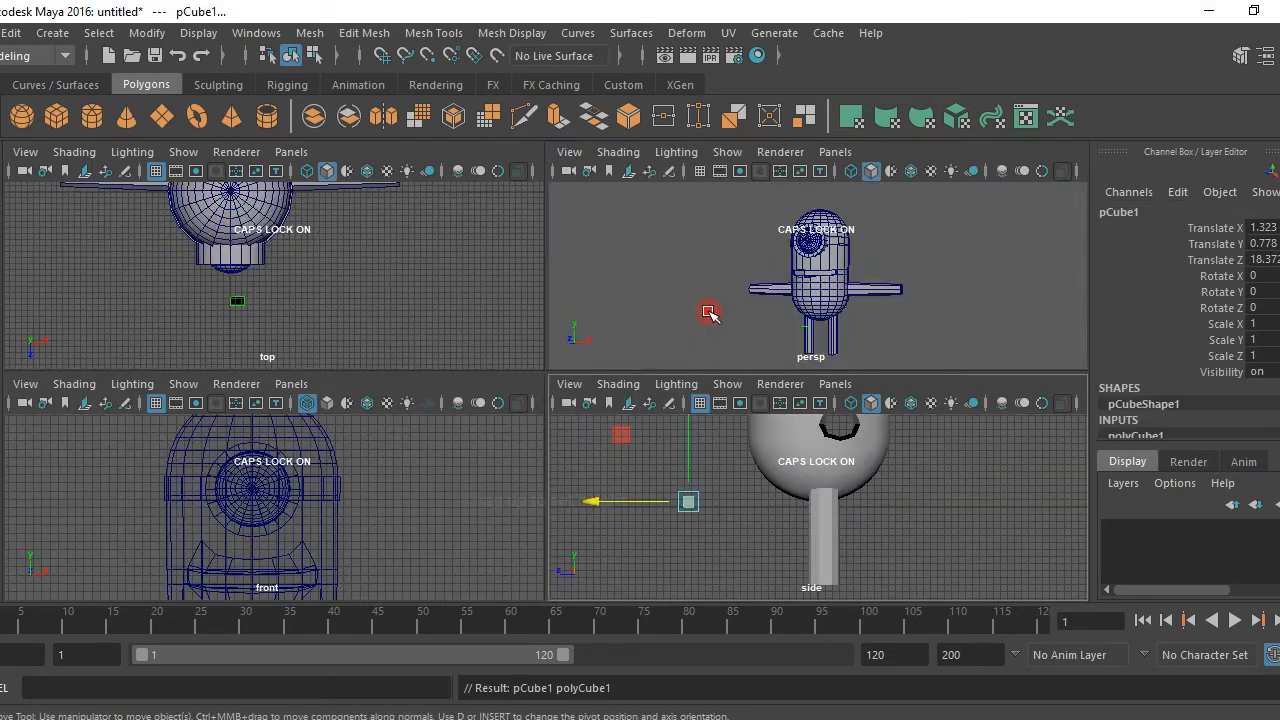
Set the cube's width subdivisions to 3 and its height and depth subdivisions to 2.
key("space")
middle_click_drag(639, 359, 649, 337, "alt")
left_click_drag(563, 426, 620, 438, "alt")
scroll(601, 449, "up", 6)
middle_click_drag(659, 477, 640, 370, "alt")
left_click_drag(621, 421, 596, 446, "alt")
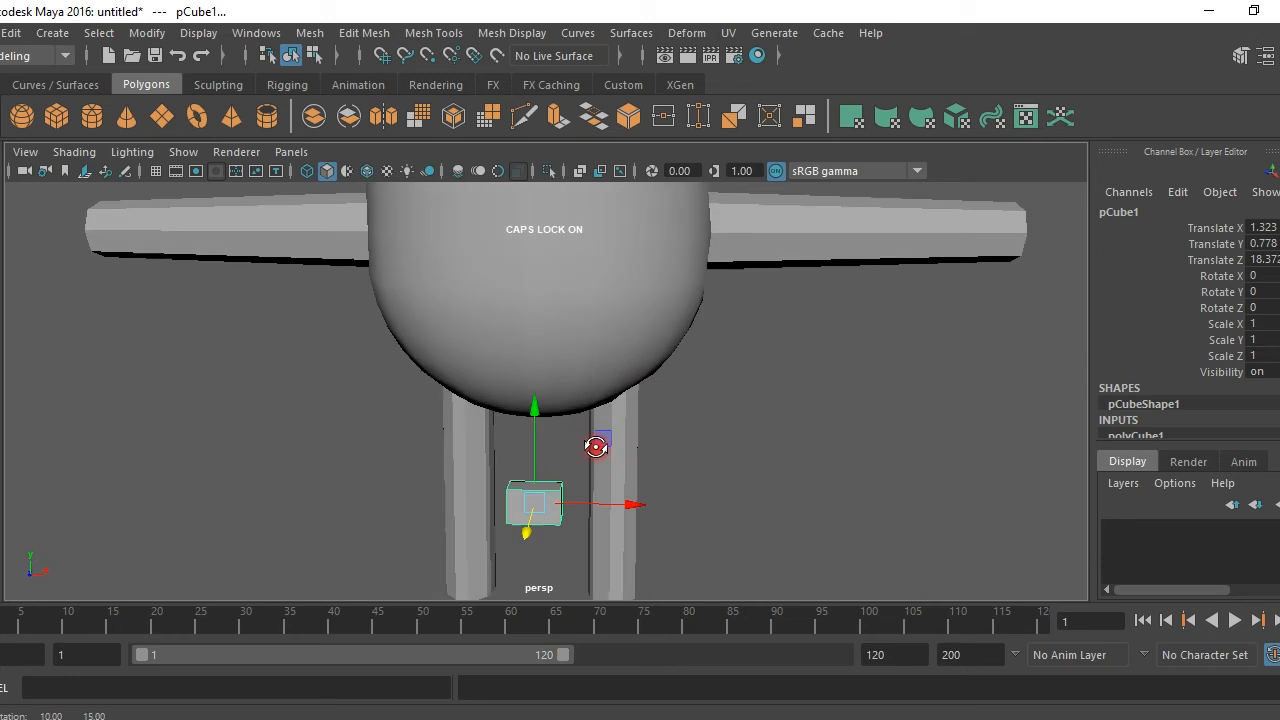
scroll(1205, 375, "down", 3)
left_click(1230, 368)
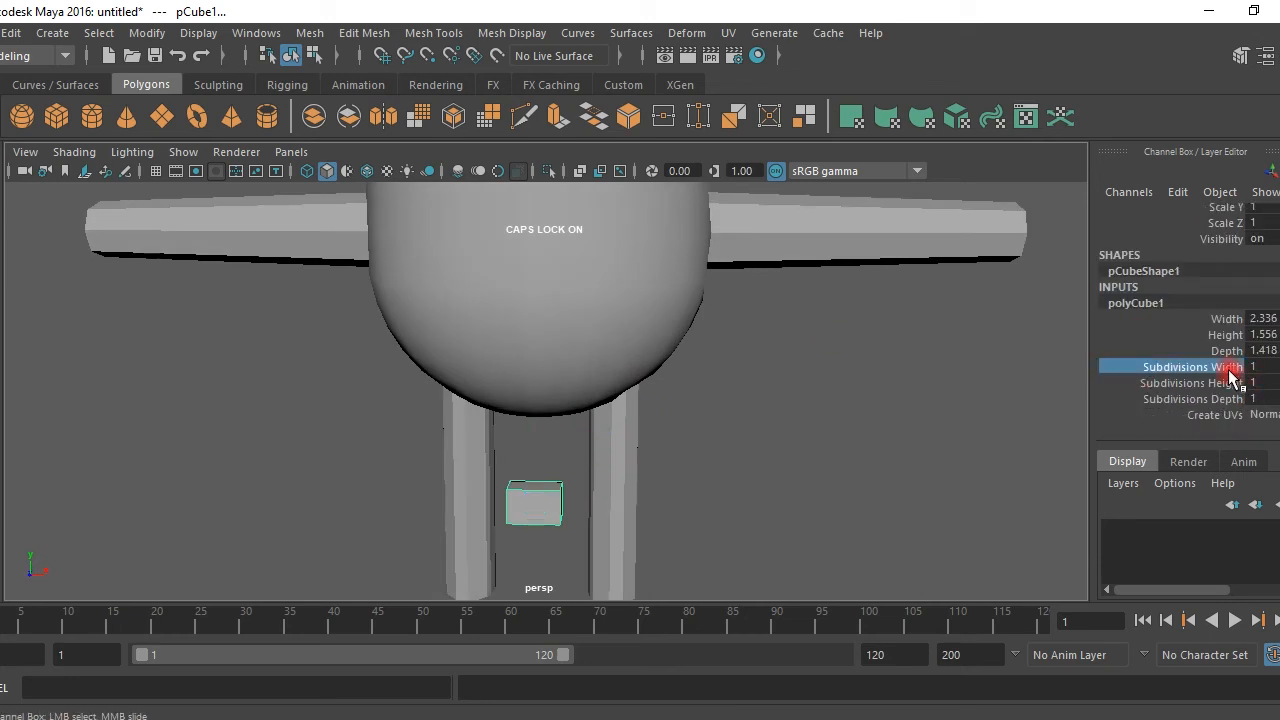
left_click_drag(1226, 372, 1226, 399)
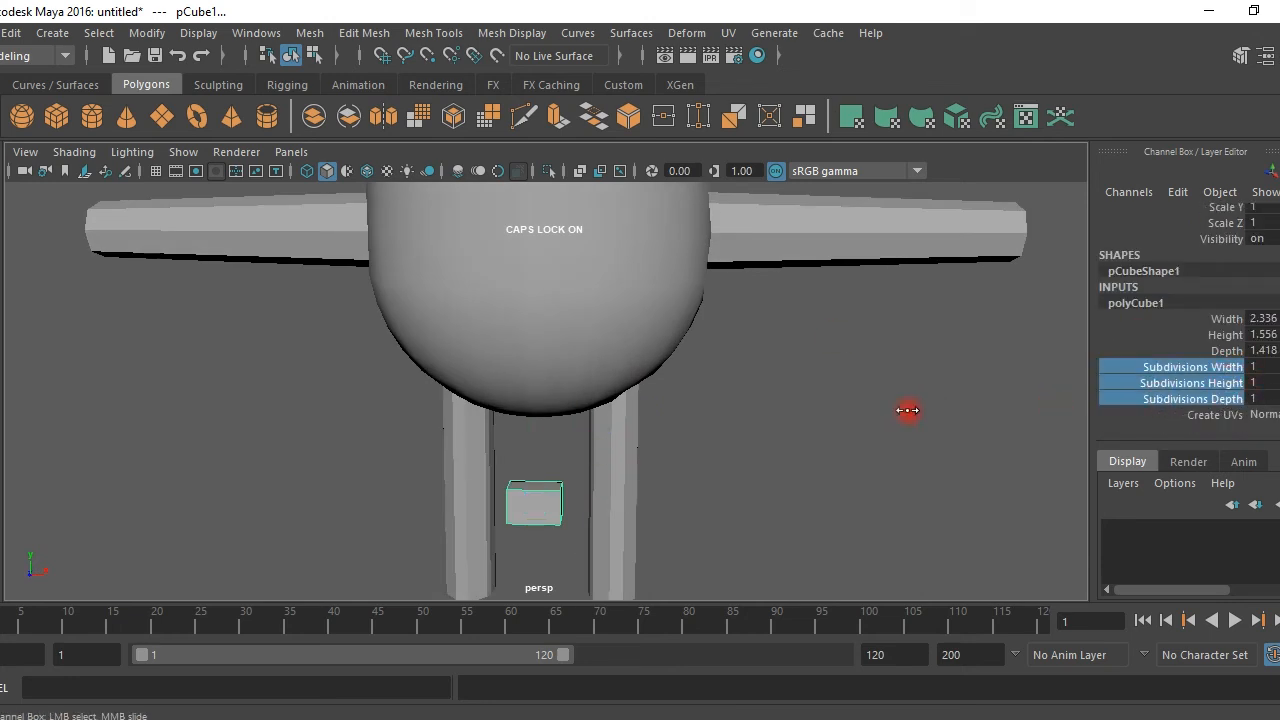
left_click_drag(904, 412, 846, 463, "alt")
middle_click_drag(846, 463, 885, 334, "alt")
scroll(780, 461, "up", 3)
middle_click_drag(736, 494, 763, 406, "alt")
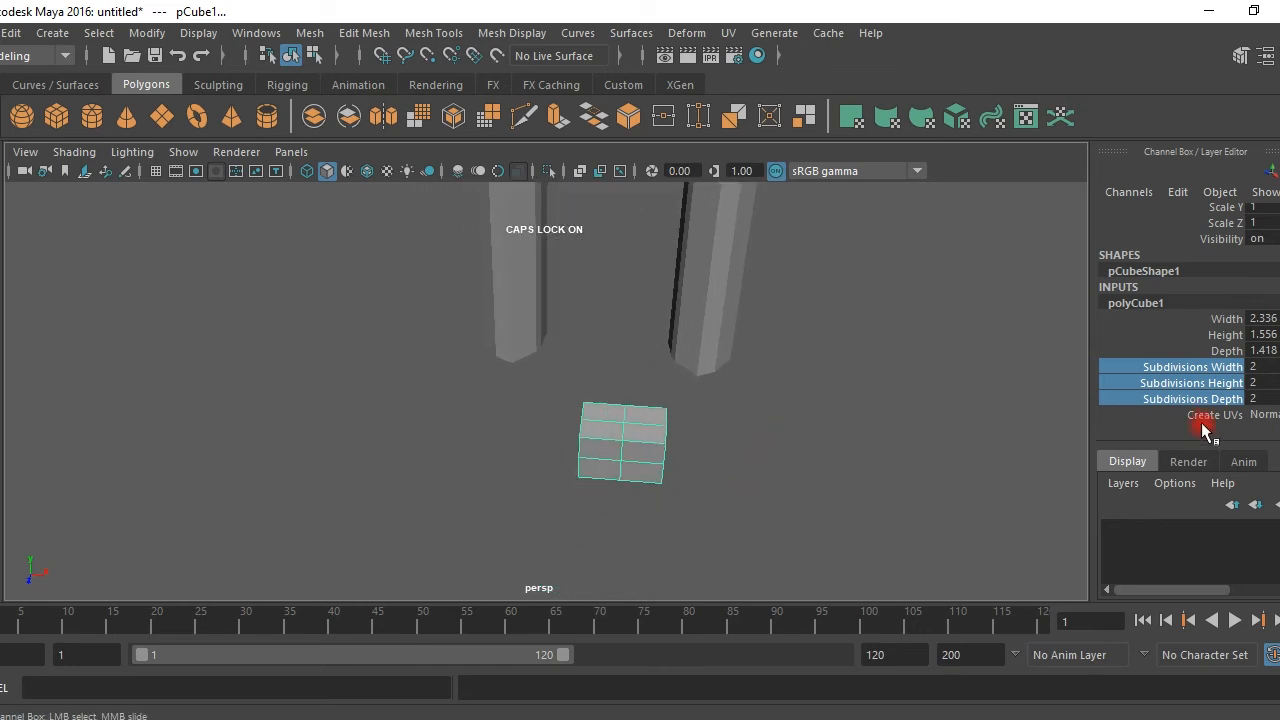
left_click(1213, 369)
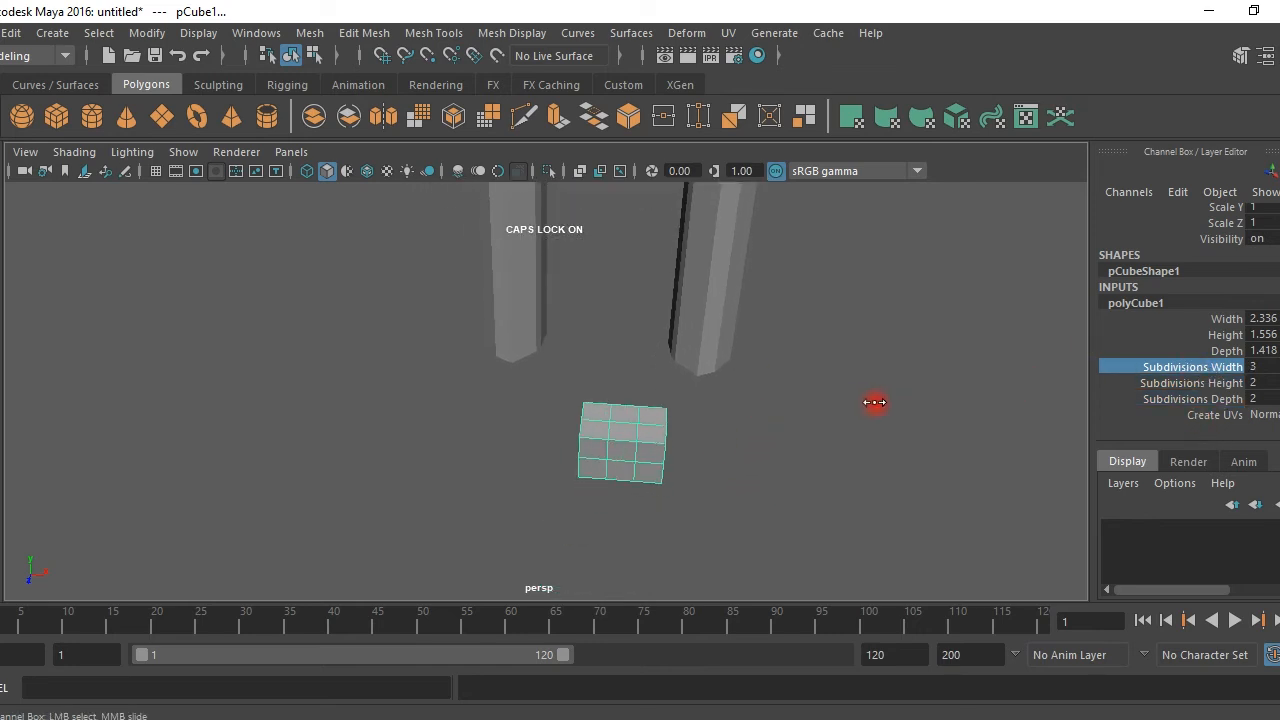
Scale the cube taller and thinner, to about 1.9 in Y and 0.77 in Z.
left_click_drag(983, 409, 960, 371, "alt")
key("r")
left_click_drag(710, 376, 736, 357, "alt")
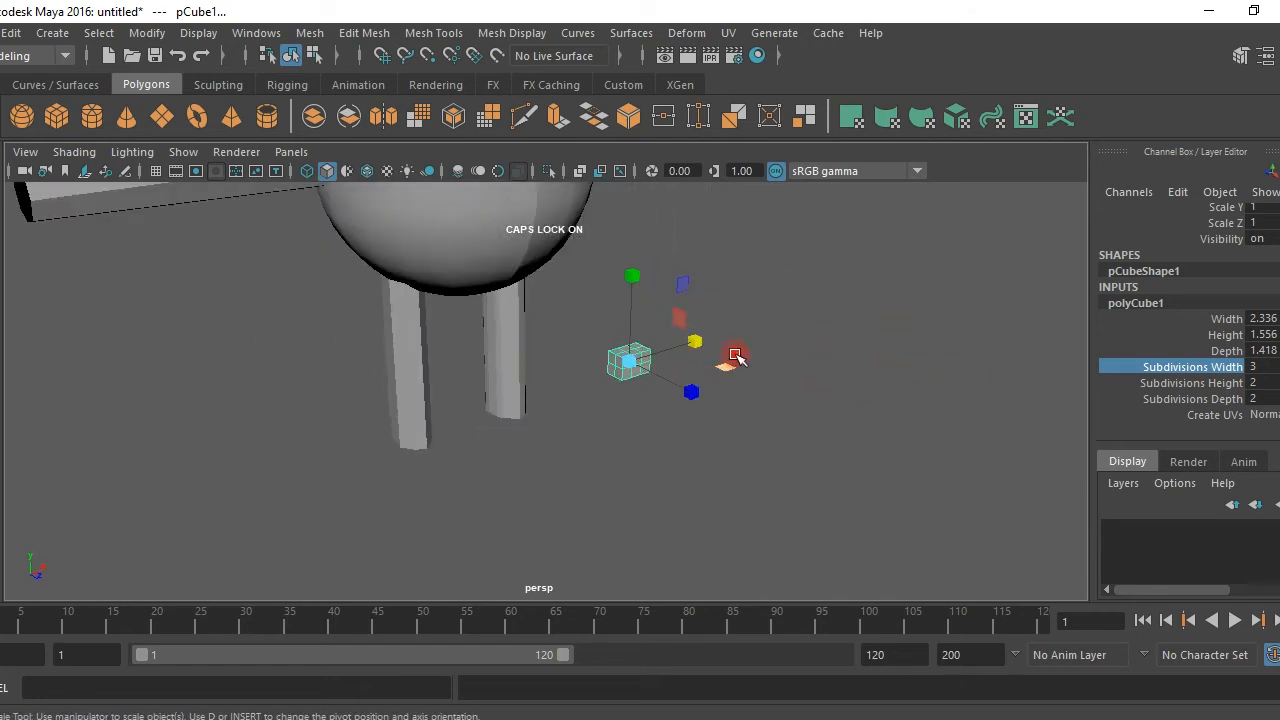
left_click_drag(637, 284, 637, 255)
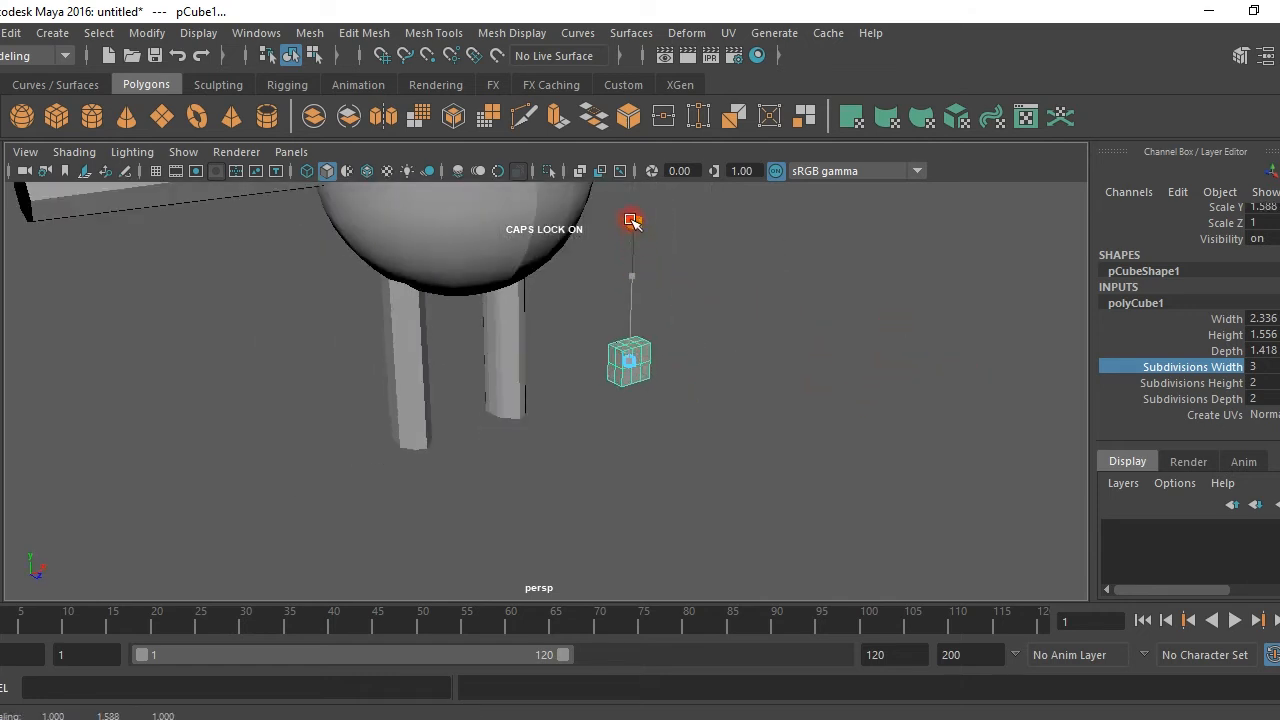
left_click_drag(641, 341, 830, 409, "alt")
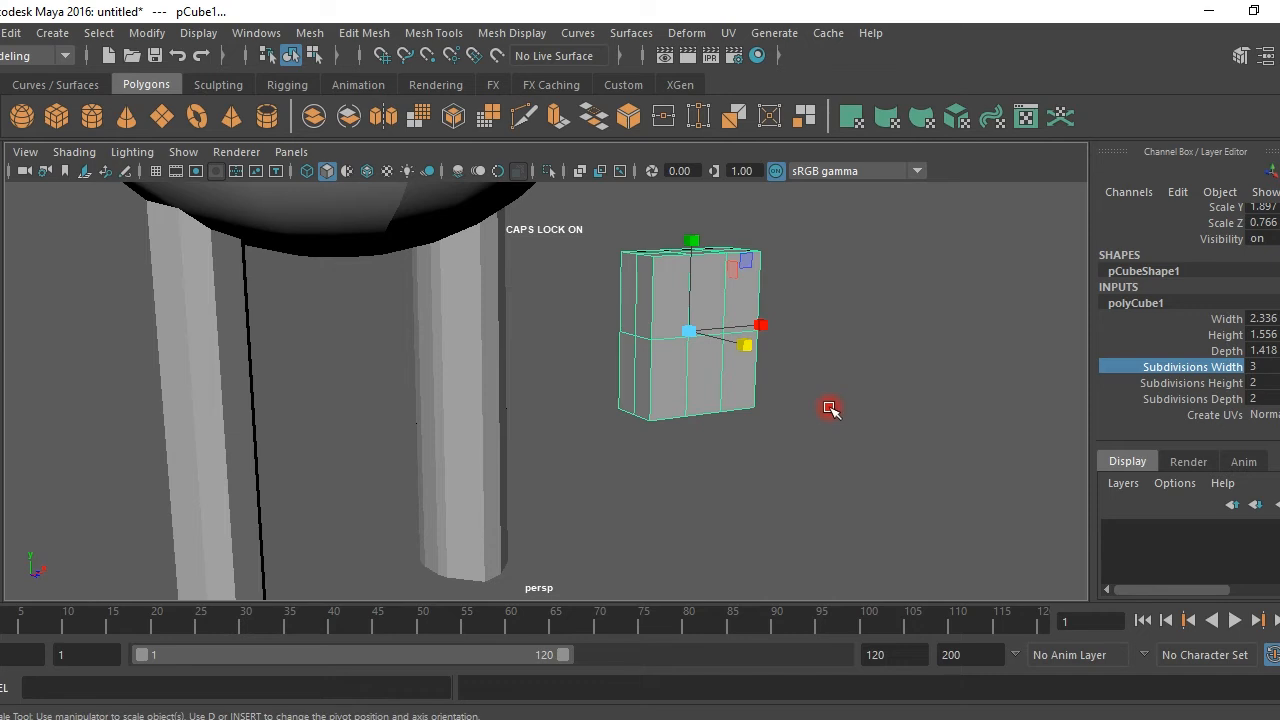
Set the cube's height subdivisions to 3, keeping the depth subdivisions at 2.
left_click(1214, 400)
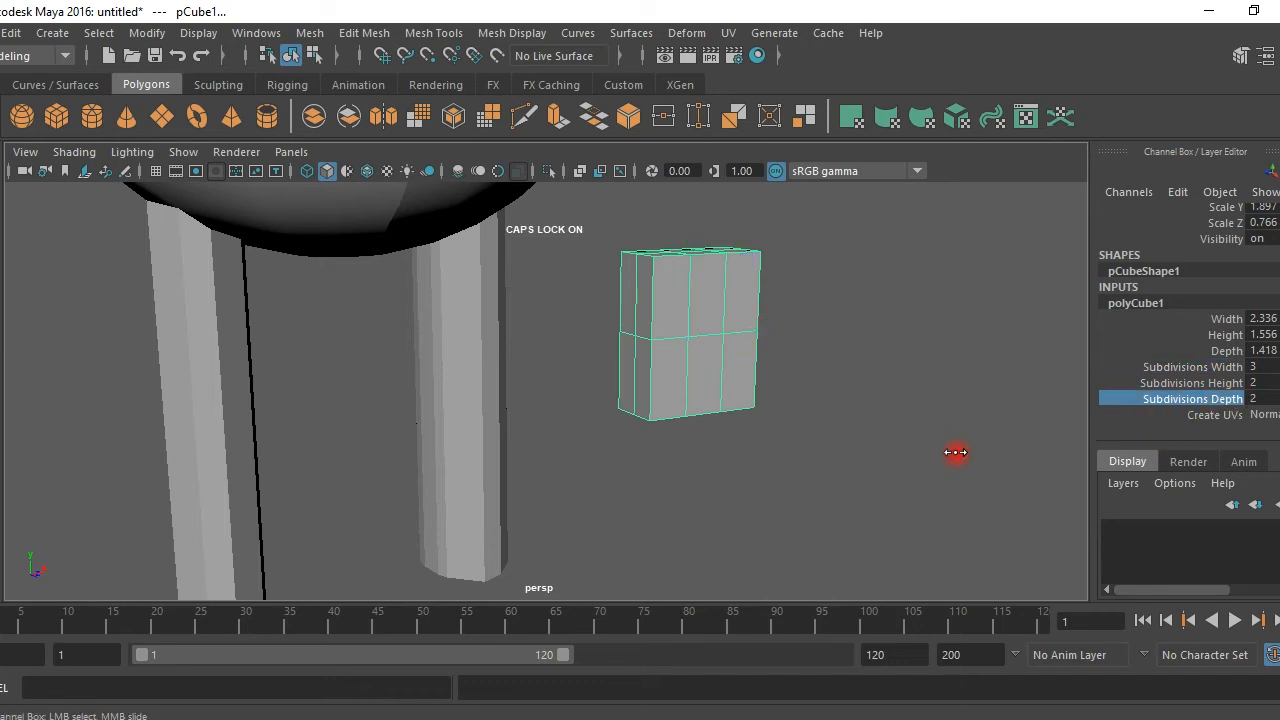
left_click(1205, 385)
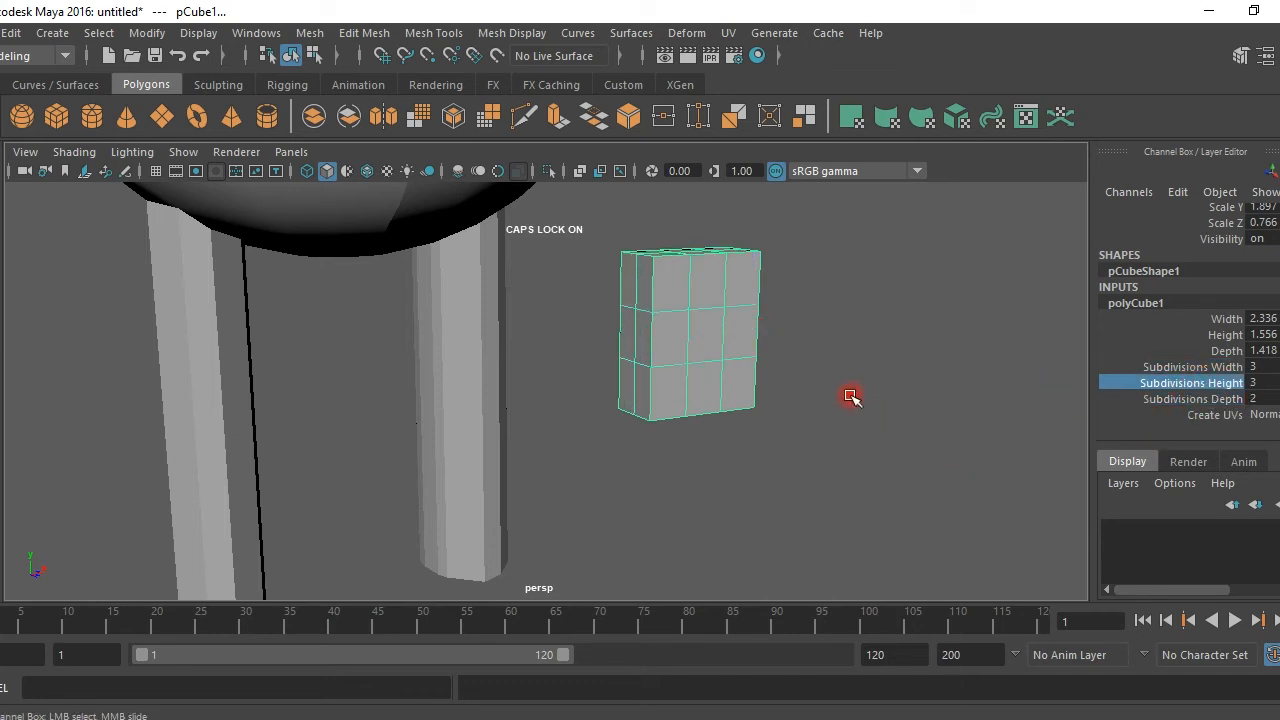
left_click_drag(850, 396, 947, 398, "alt")
Switch the cube to vertex selection and select the vertices at one of its upper corners.
right_click_drag(717, 216, 561, 165)
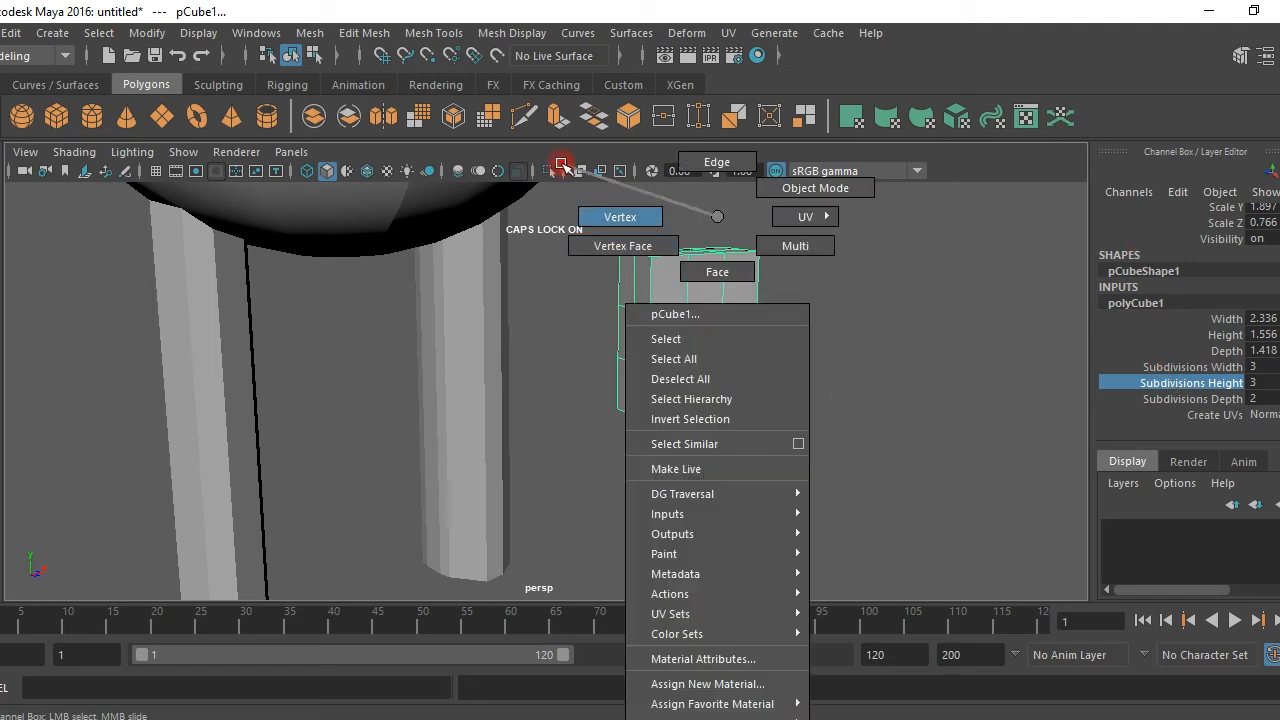
right_click_drag(576, 214, 578, 216)
left_click_drag(711, 266, 605, 274, "alt")
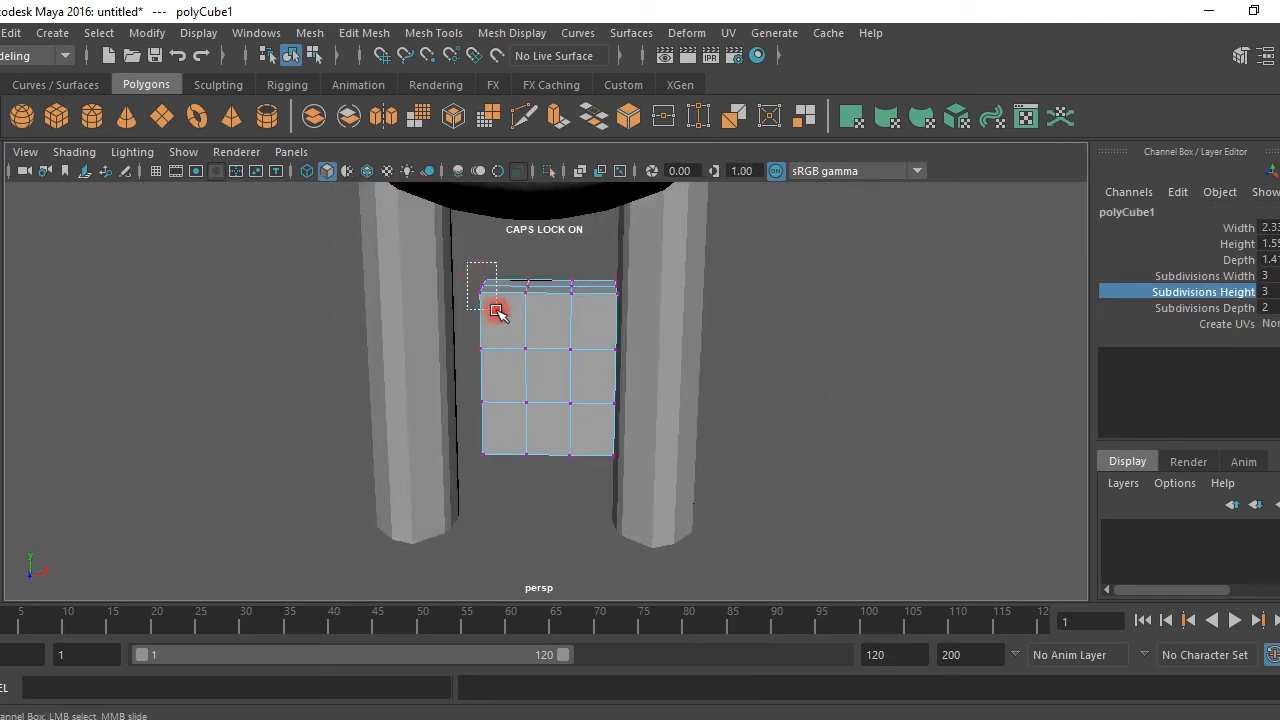
left_click_drag(496, 310, 498, 312)
left_click_drag(554, 374, 568, 348, "alt")
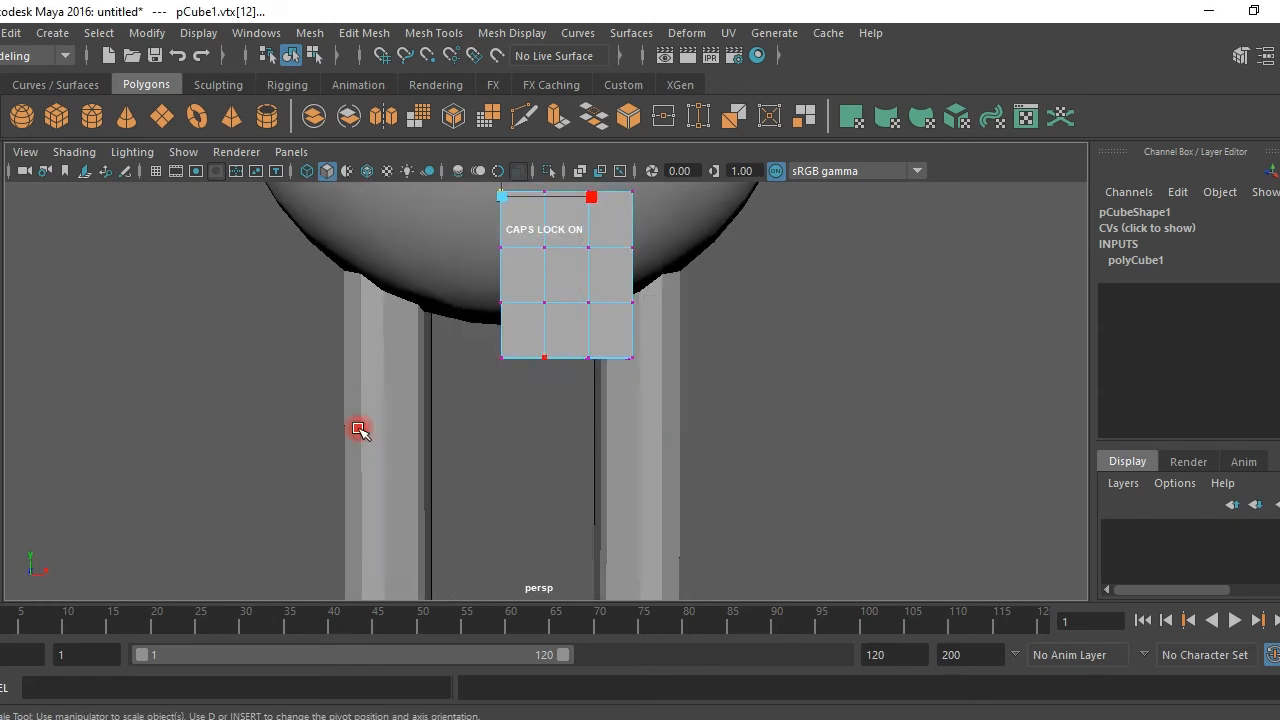
Select the vertices at all four outer corners of the cube in the wireframe front view.
key("space")
key("space")
scroll(543, 449, "up", 5)
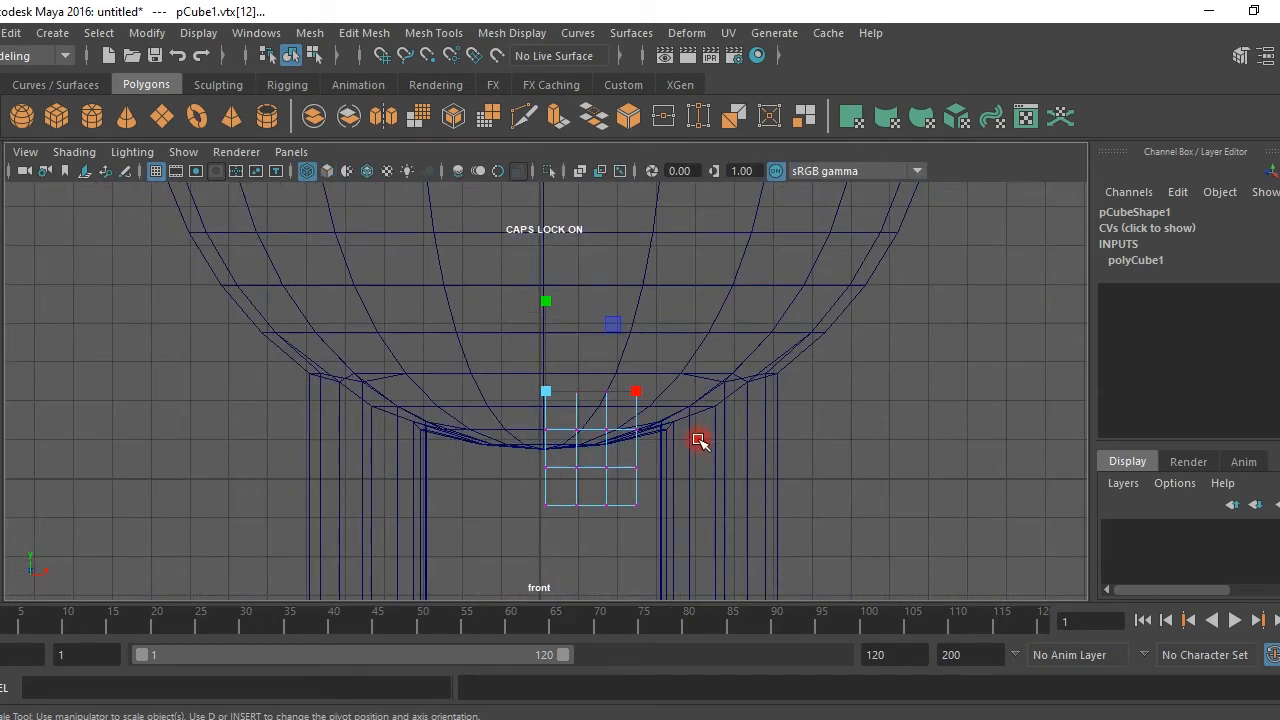
scroll(610, 454, "up", 2)
left_click_drag(649, 415, 641, 419)
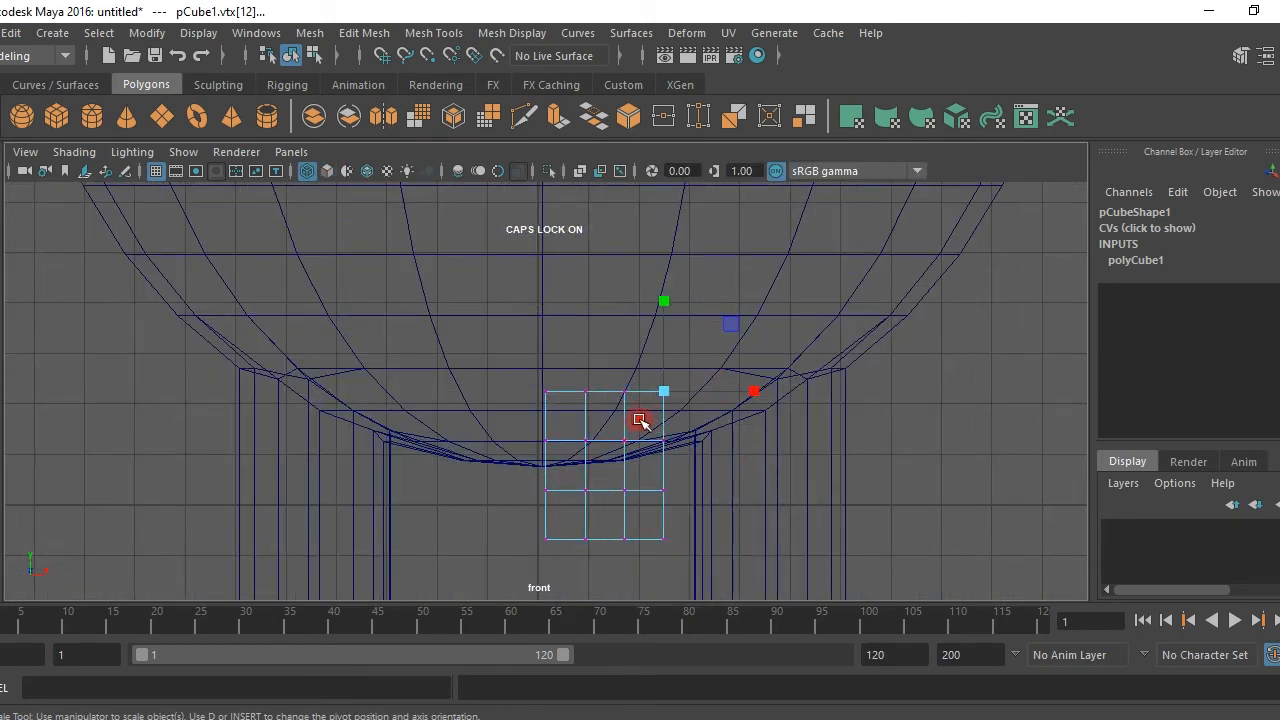
left_click_drag(561, 410, 560, 411, "shift")
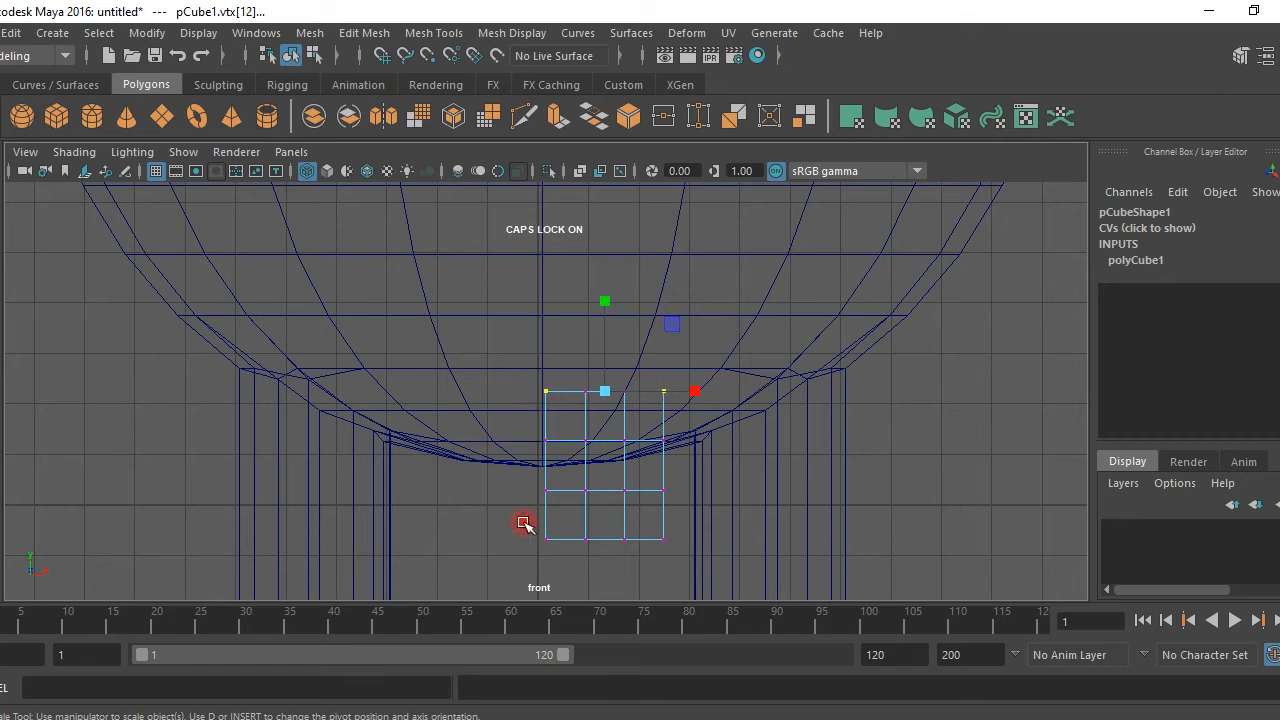
left_click_drag(554, 549, 556, 550, "shift")
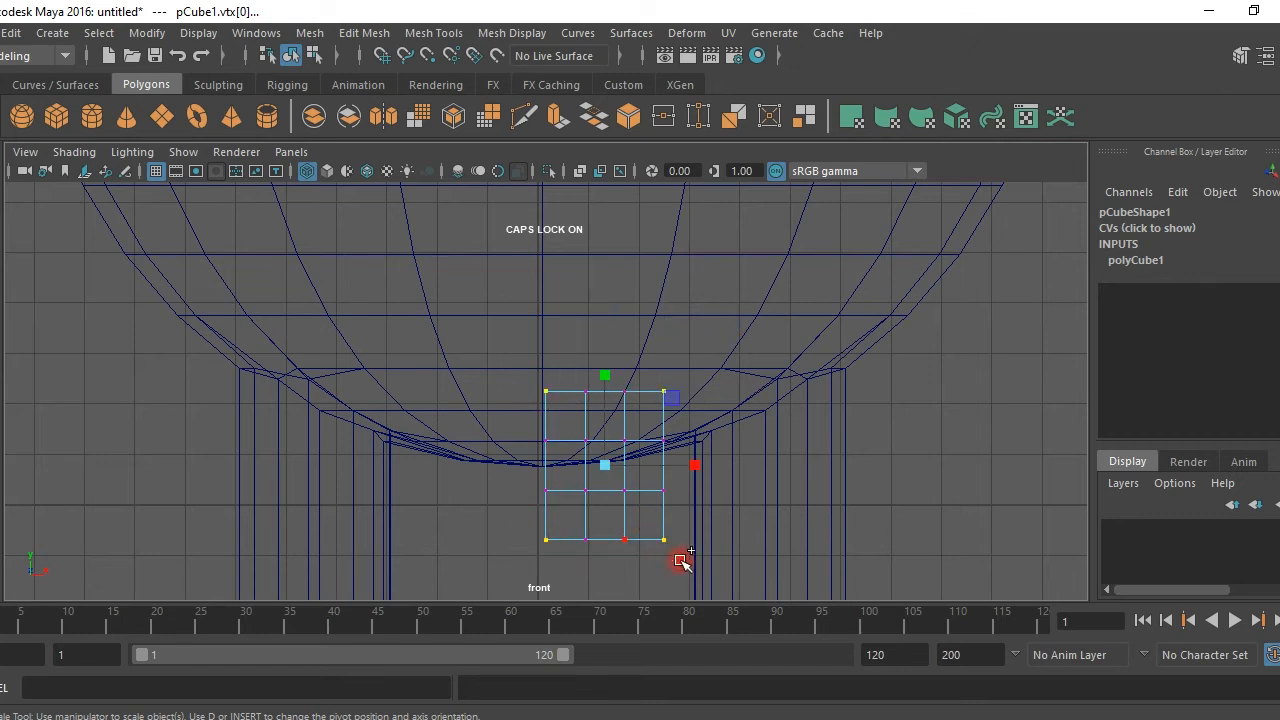
Scale the selected corner vertices slightly inward in the XY plane to round the cube's front outline.
left_click_drag(603, 463, 592, 466)
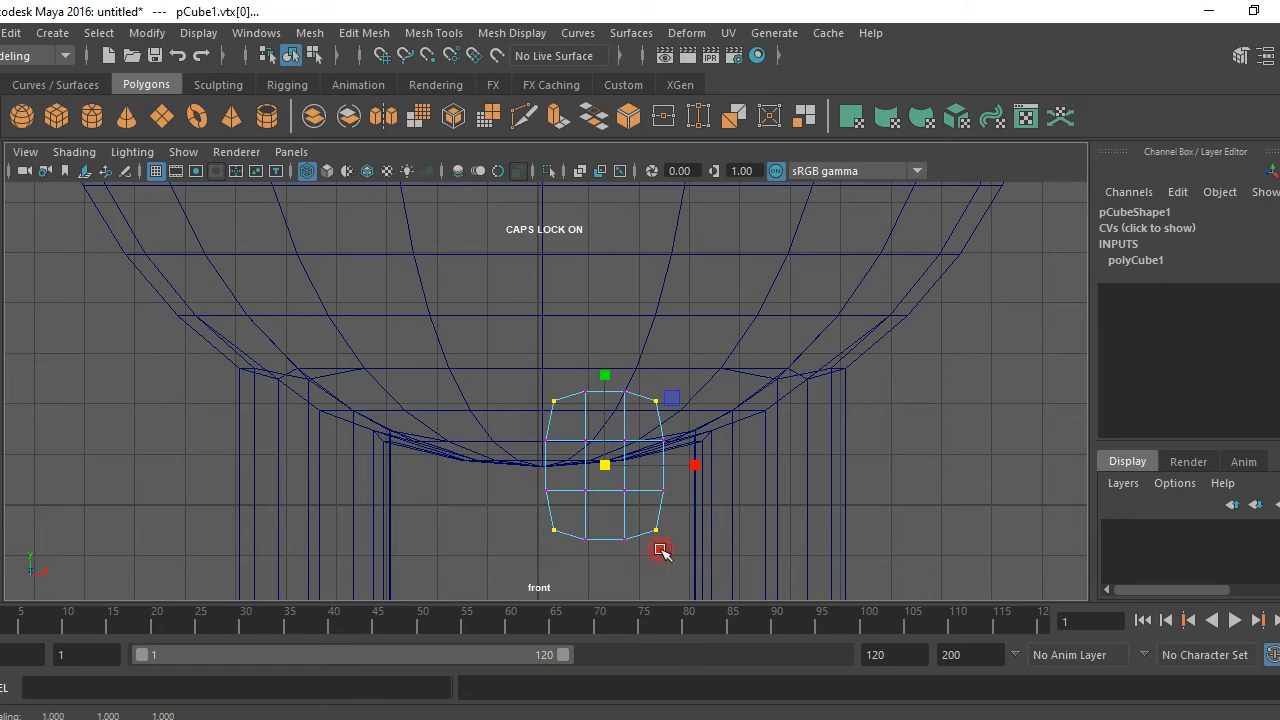
key("space")
key("space")
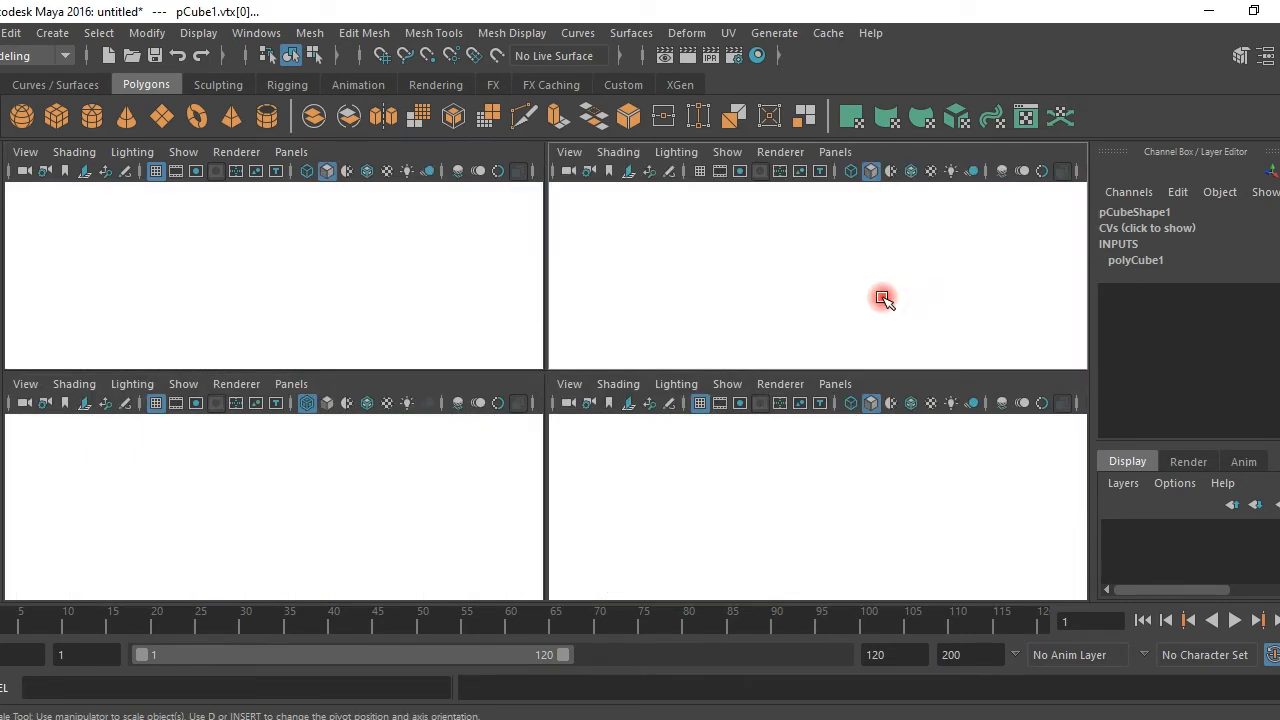
left_click_drag(690, 338, 688, 380, "alt")
Select the middle edge loop around the cube's sides, scale it slightly outward, and return to object selection.
right_click_drag(688, 381, 686, 116)
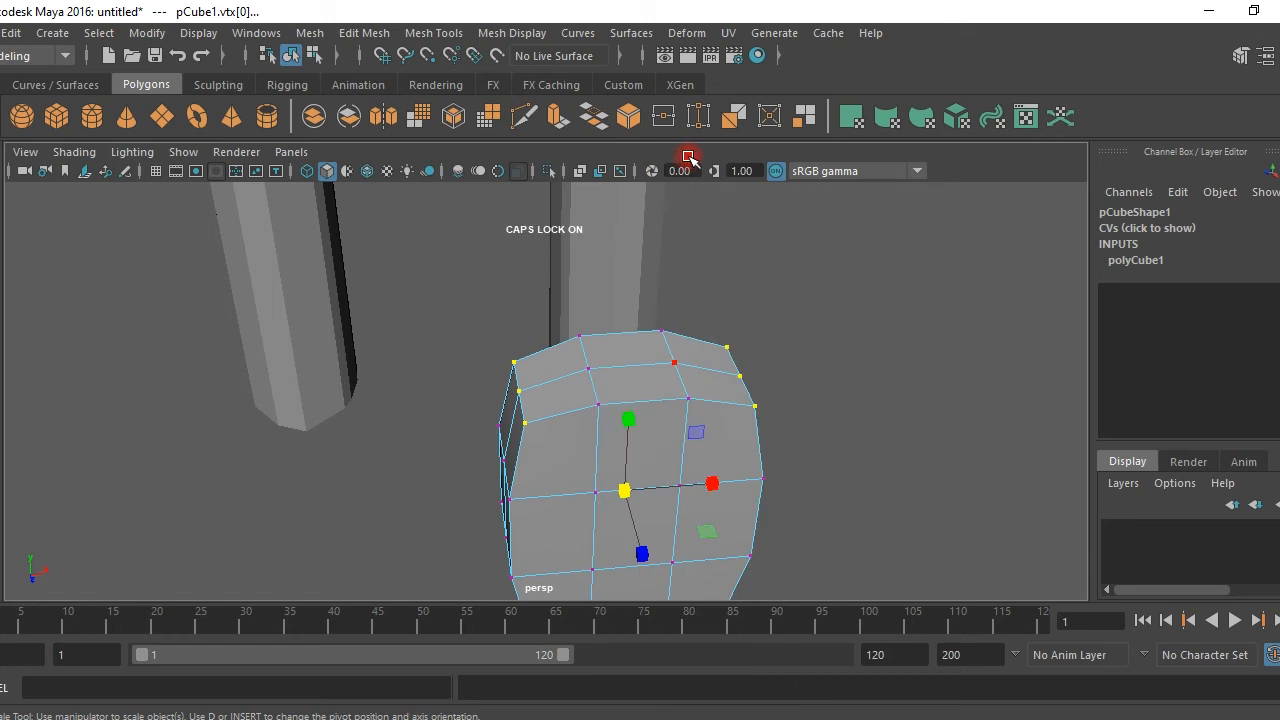
left_click_drag(606, 420, 741, 419, "alt")
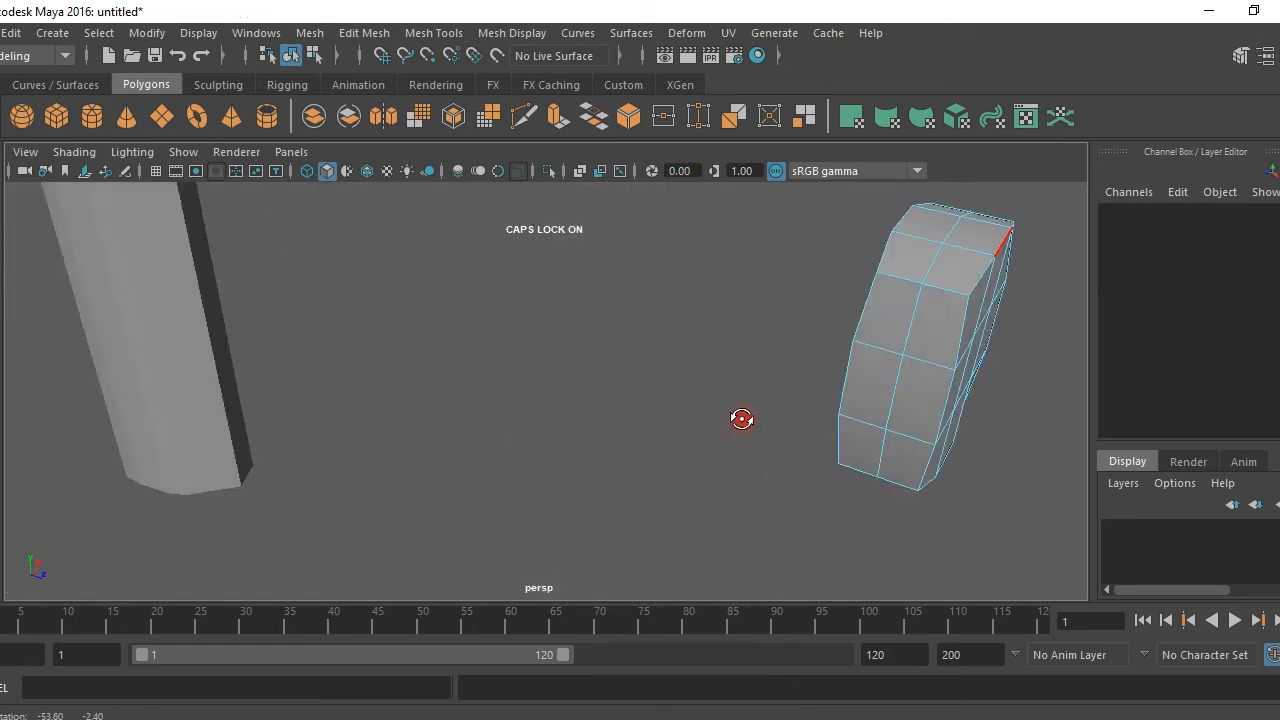
double_click(916, 350)
key("r")
left_click_drag(910, 360, 697, 380, "alt")
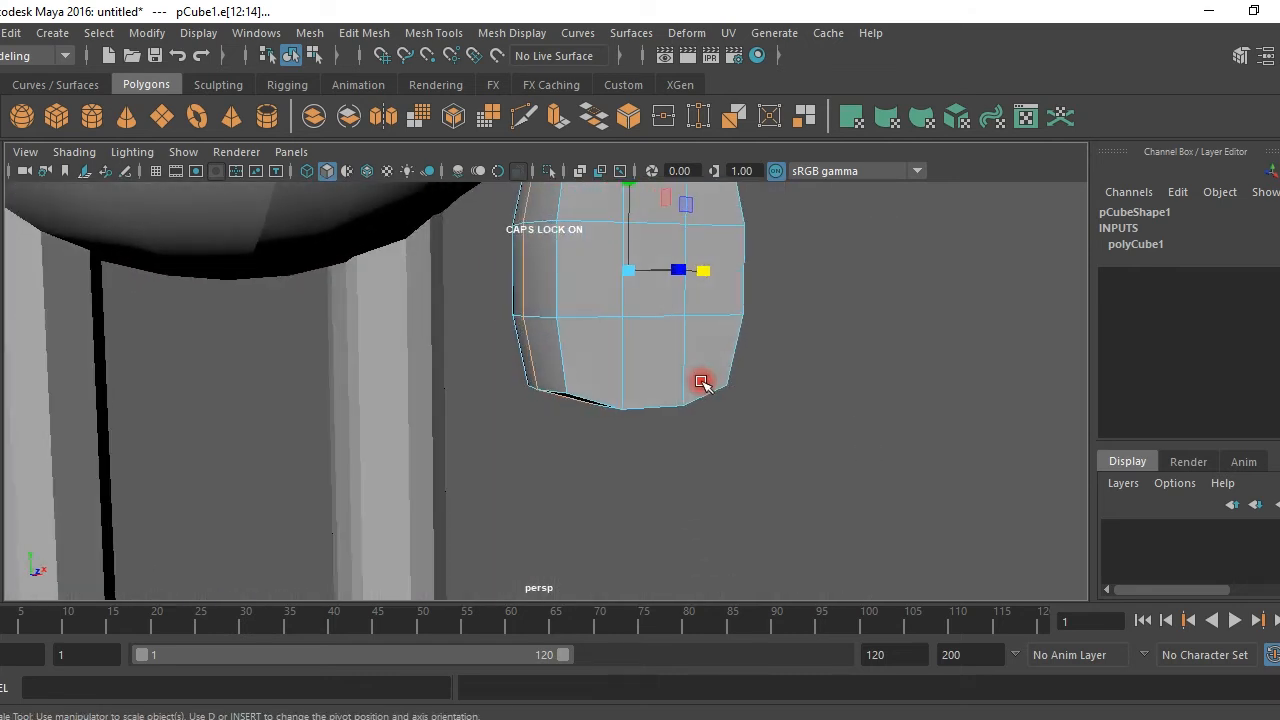
middle_click_drag(706, 380, 705, 449, "alt")
left_click_drag(630, 268, 629, 262)
left_click_drag(690, 365, 628, 396, "alt")
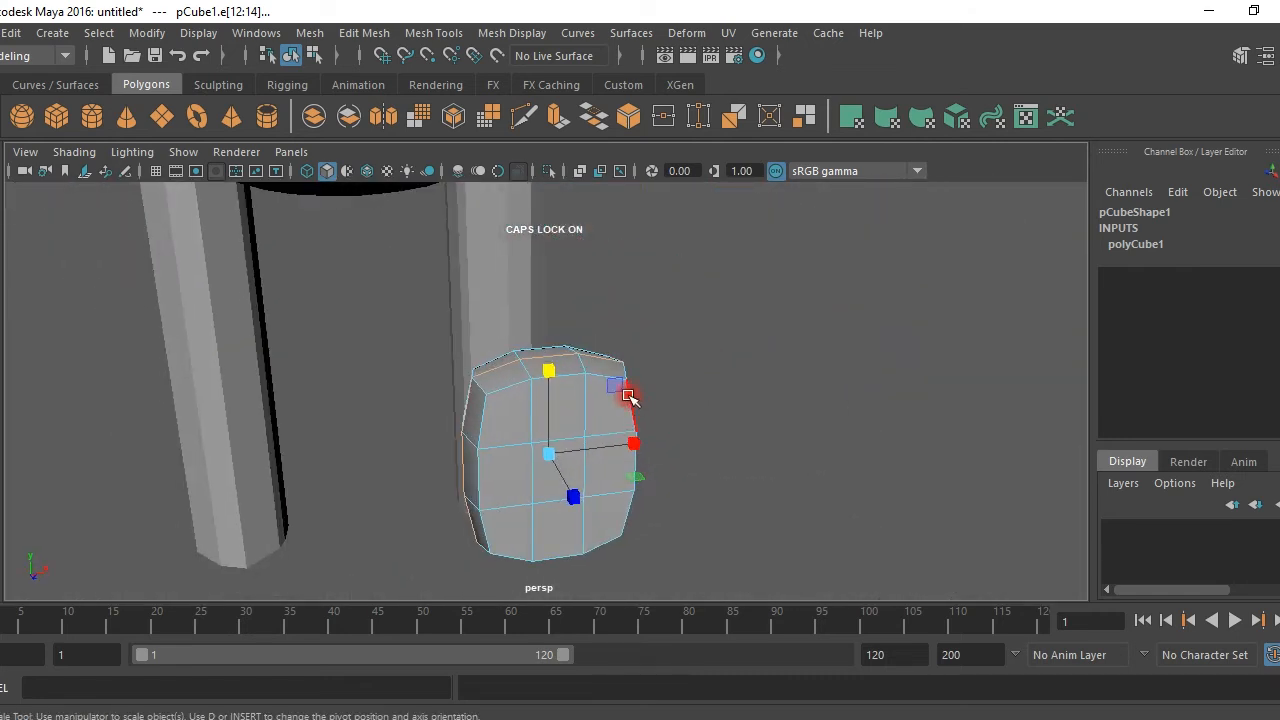
right_click_drag(583, 220, 697, 312)
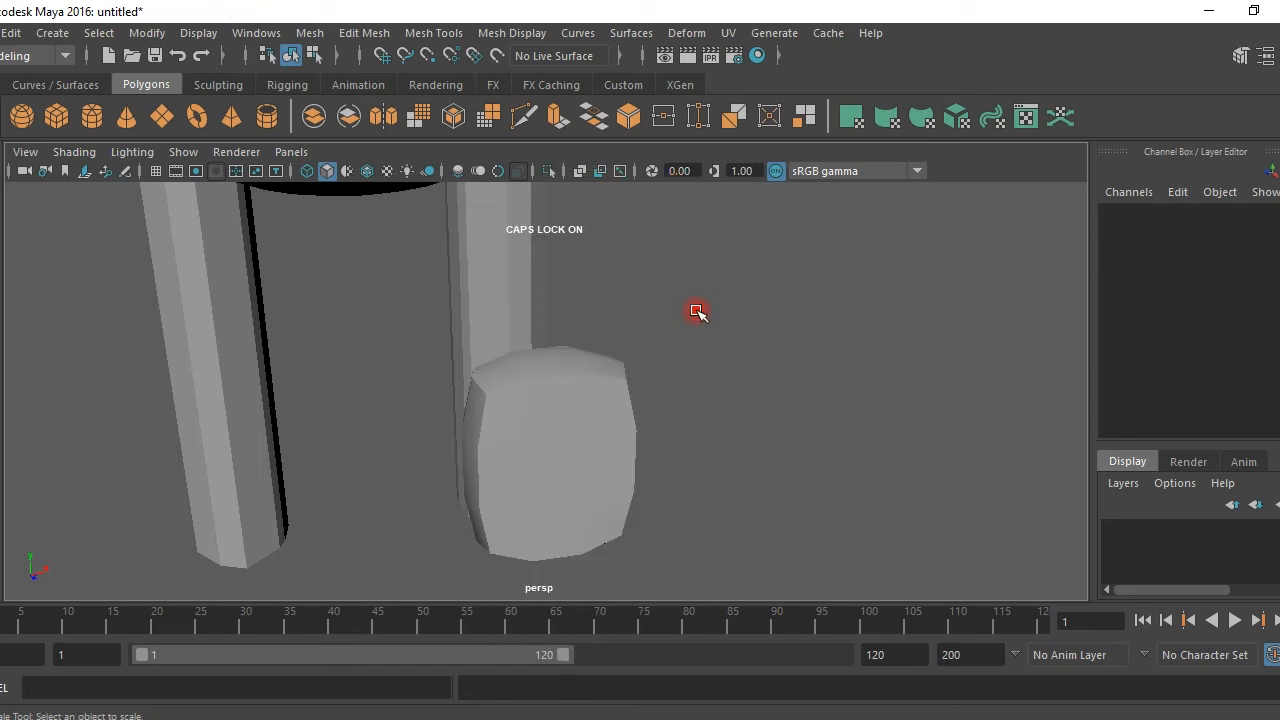
Move the rounded cube in the front view to about X -6.82, Y 17.88, at one end of the mouth slot.
scroll(624, 420, "down", 5)
scroll(622, 437, "down", 5)
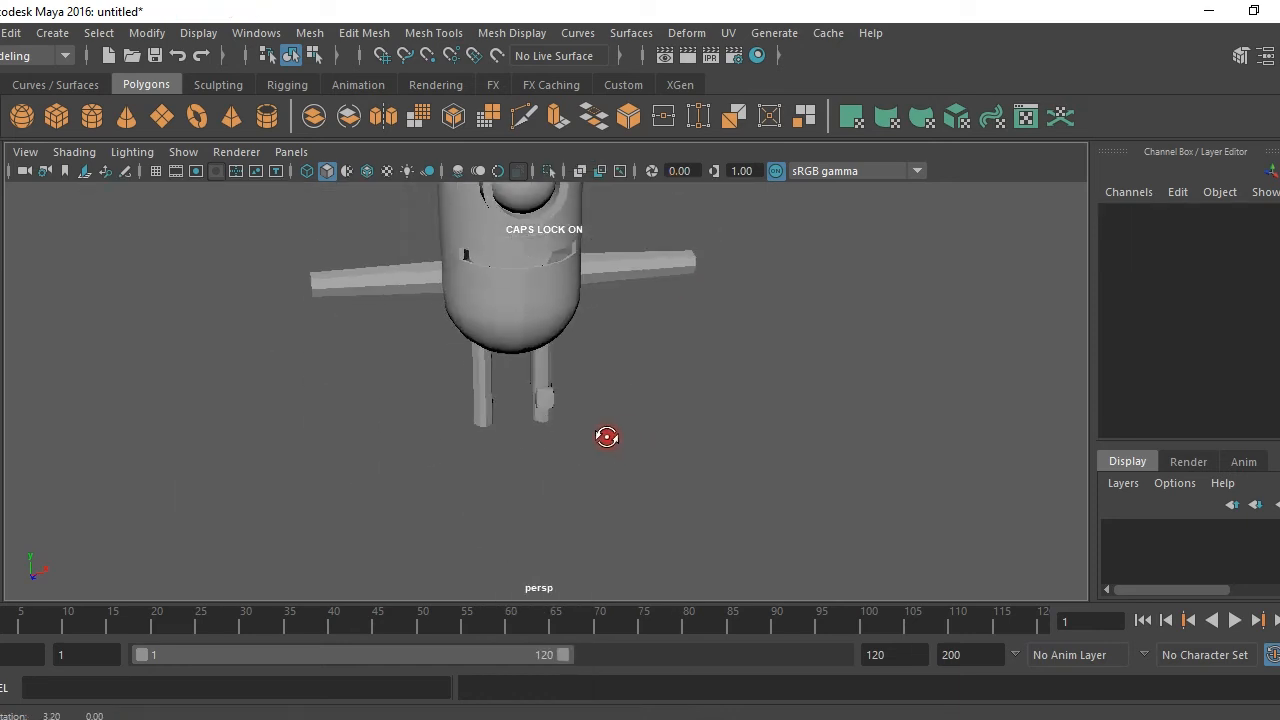
left_click(551, 391)
key("space")
key("space")
key("w")
middle_click_drag(586, 412, 762, 538, "alt")
left_click_drag(822, 571, 631, 268)
key("4")
key("5")
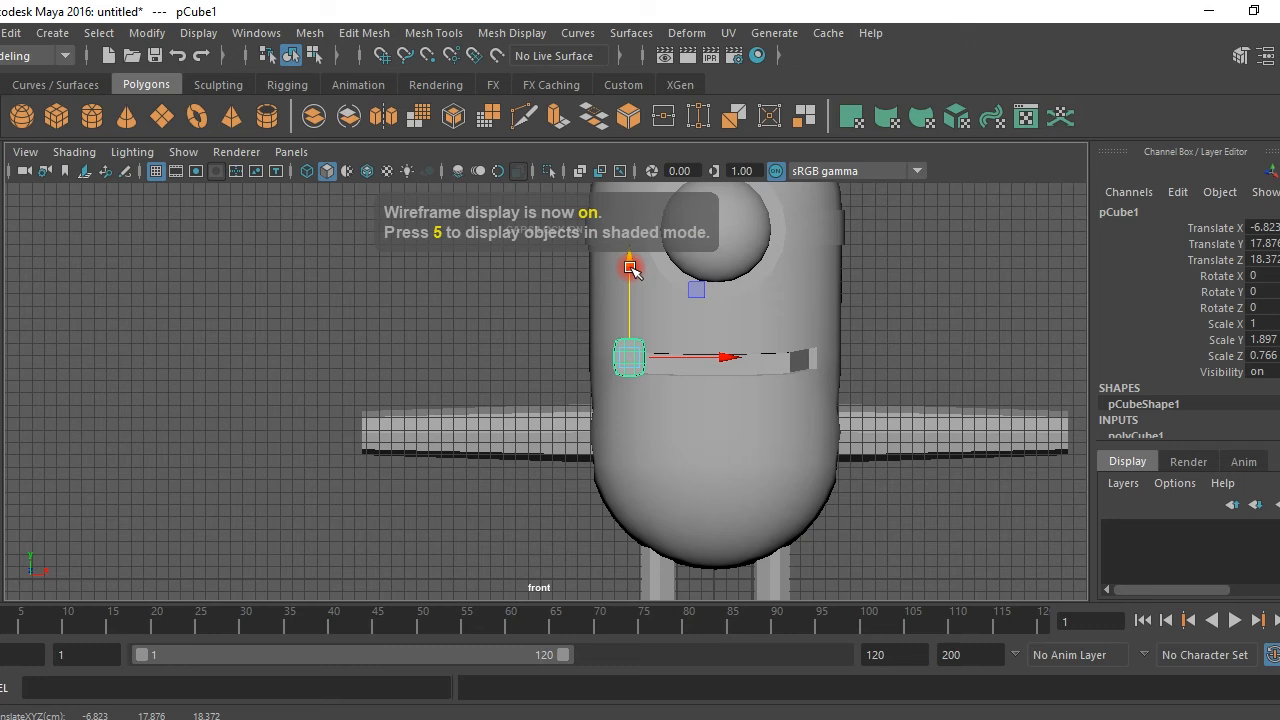
Scale the tooth down to about 0.81, 1.54, 0.62 and reposition it at about X -7.74, Y 18.71.
mouse_move(646, 363)
right_mouse_down("alt")
mouse_move(723, 360)
mouse_move(790, 333)
right_mouse_up("alt")
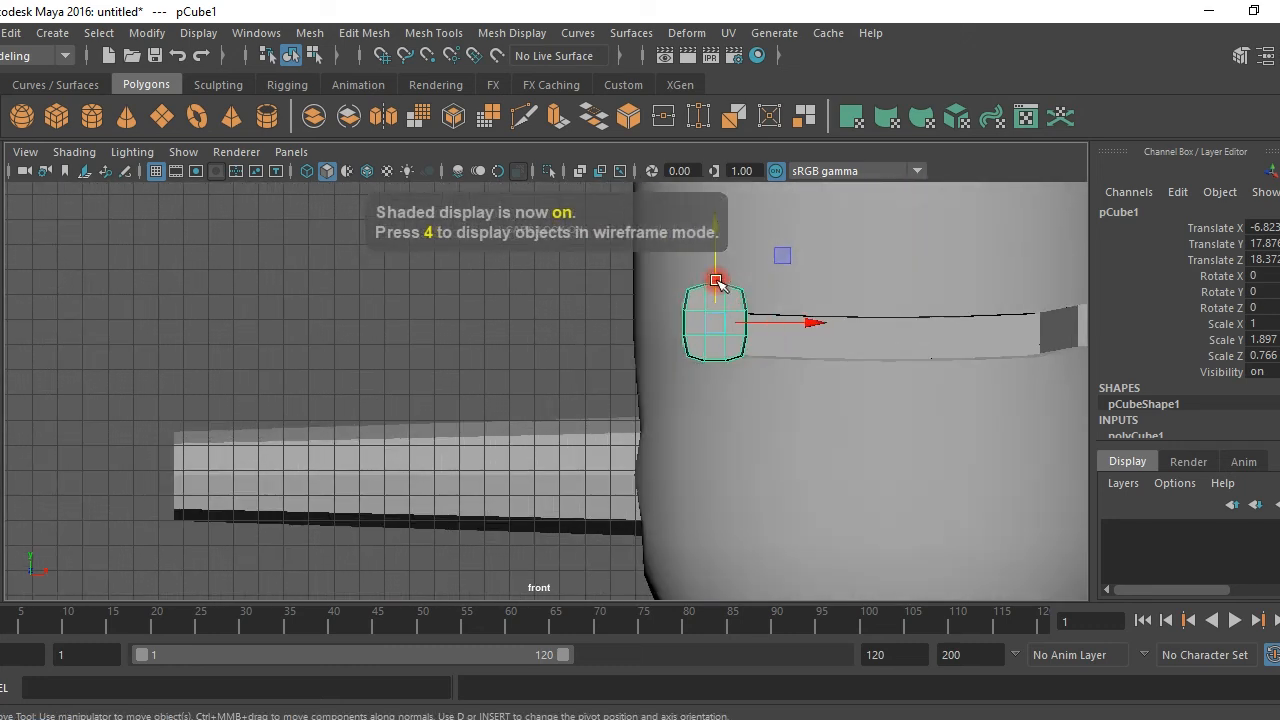
left_click_drag(715, 232, 714, 206)
key("Caps_Lock")
key("r")
left_click_drag(720, 300, 709, 305)
key("w")
mouse_move(790, 302)
left_mouse_down()
mouse_move(805, 301)
mouse_move(784, 305)
left_mouse_up()
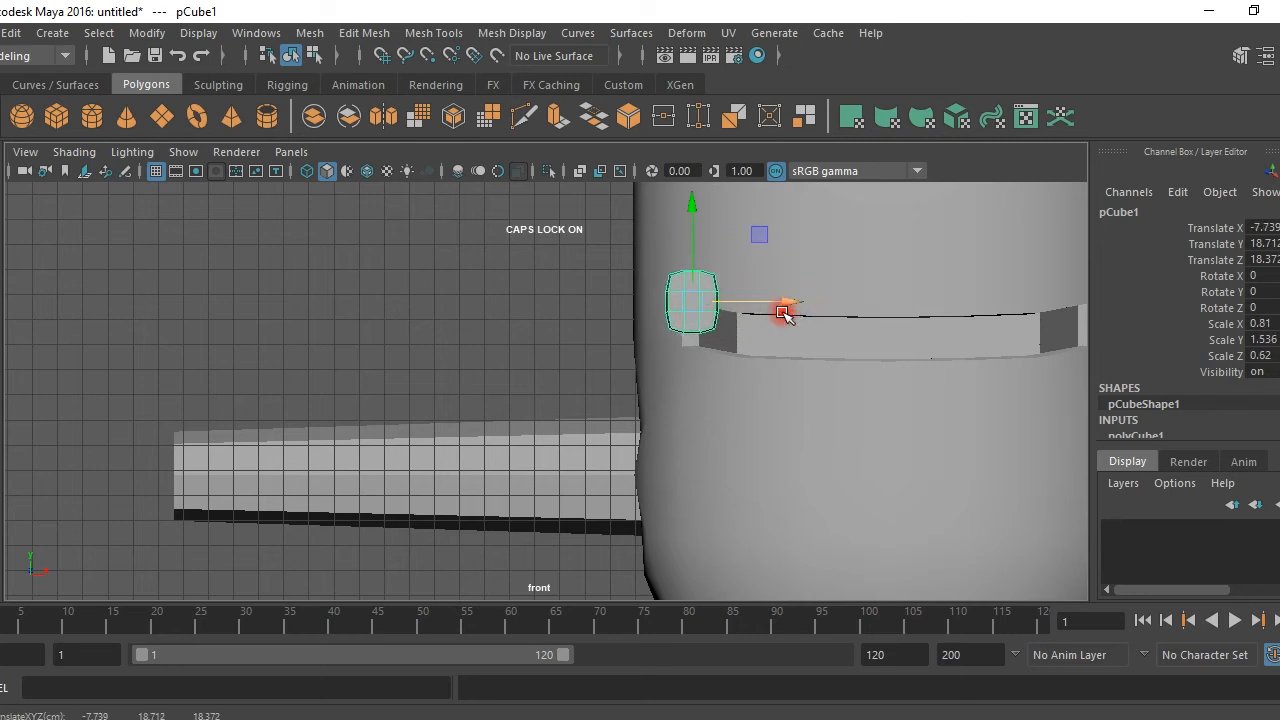
Duplicate the tooth and move the copy along X to about -5.72, directly beside the original.
scroll(786, 355, "down", 2)
middle_click_drag(799, 357, 638, 412, "alt")
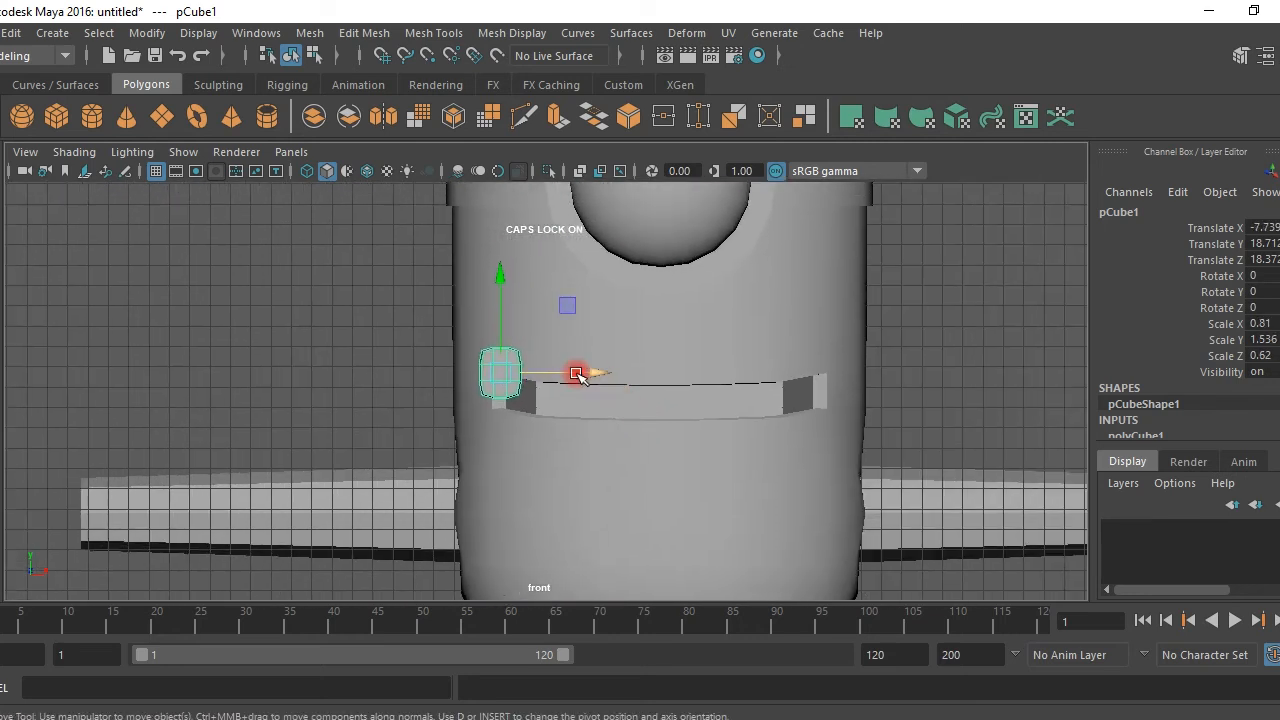
scroll(577, 375, "up", 3)
key("ctrl+d")
left_click_drag(556, 361, 630, 360)
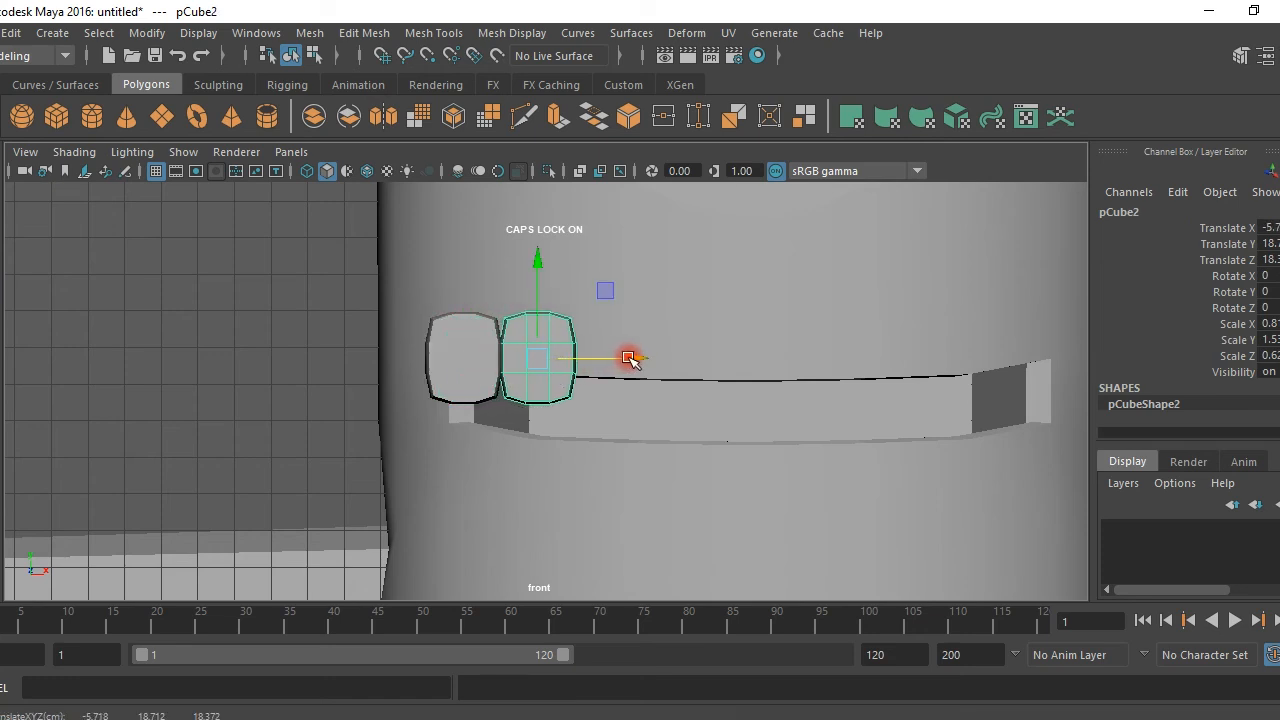
Repeat the duplicate-with-transform to complete a row of nine teeth across the mouth.
key("shift+d")
key("shift+d")
key("shift+d")
key("shift+d")
key("shift+d")
key("shift+d")
scroll(657, 509, "down", 2)
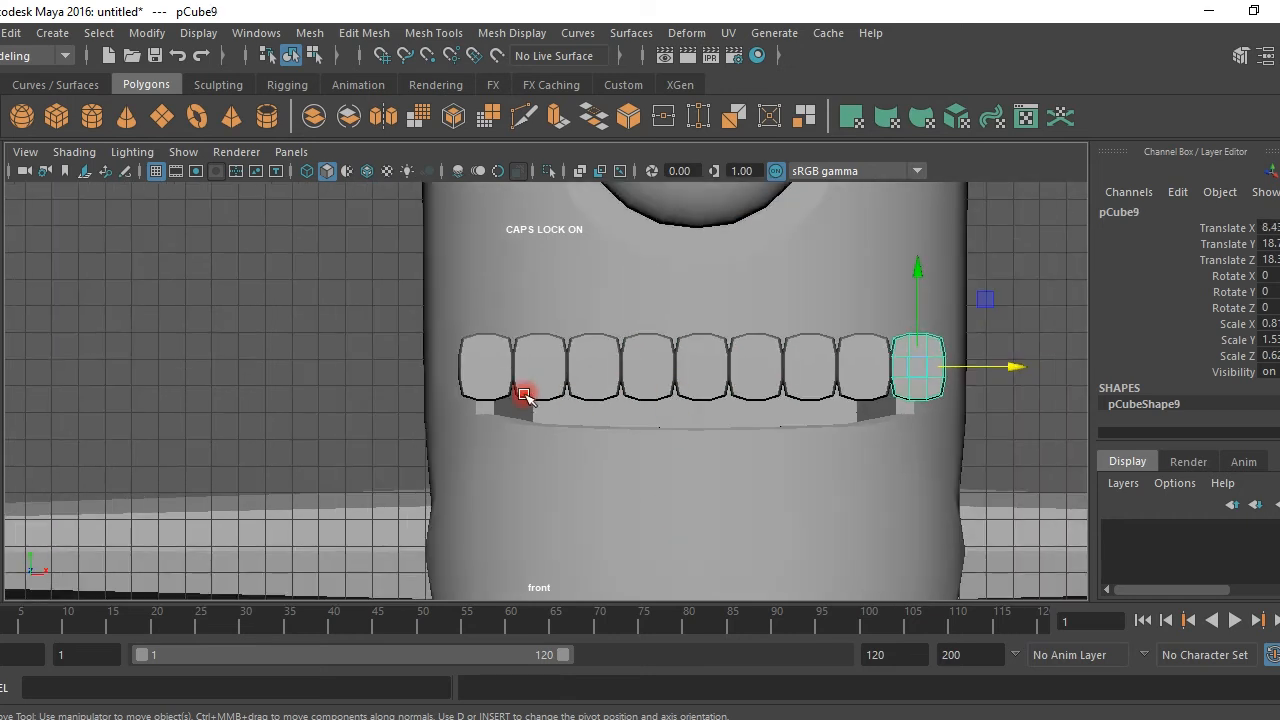
Select the whole row of teeth in perspective, duplicate it, and move the copy down to about Y 16.4.
key("space")
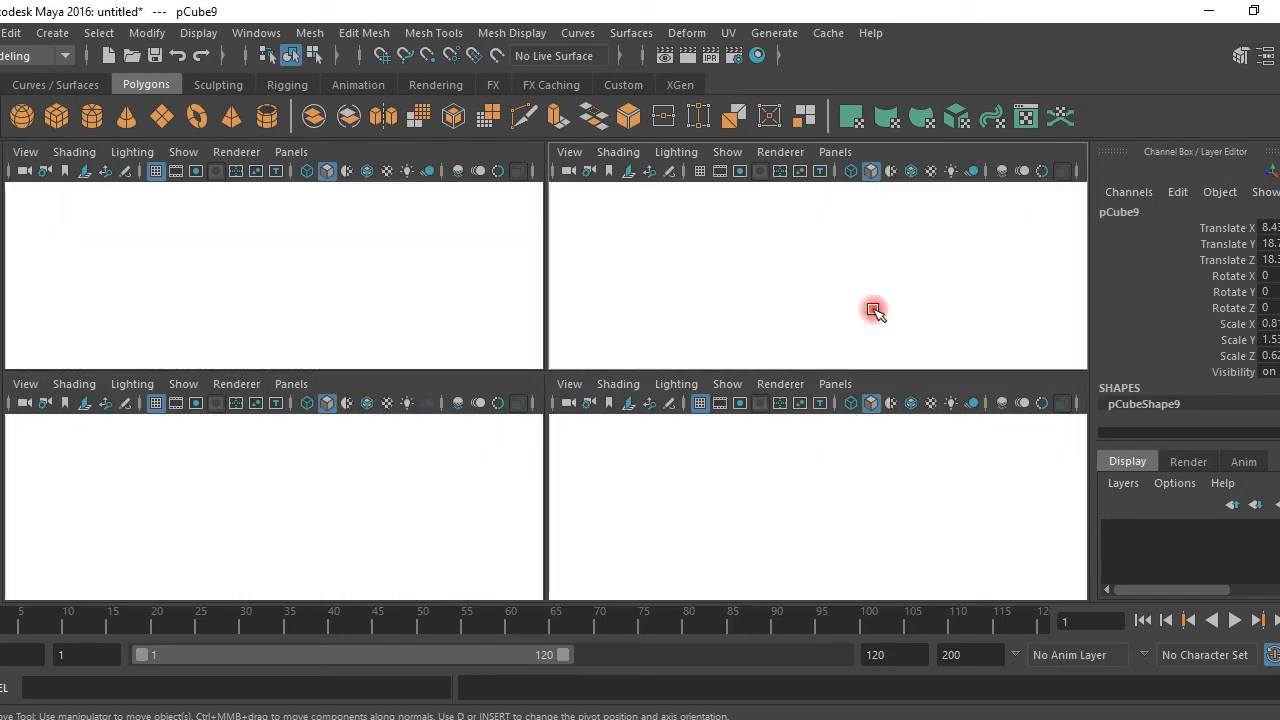
key("space")
left_click_drag(696, 344, 694, 408, "alt")
left_click_drag(580, 242, 656, 414)
key("ctrl+d")
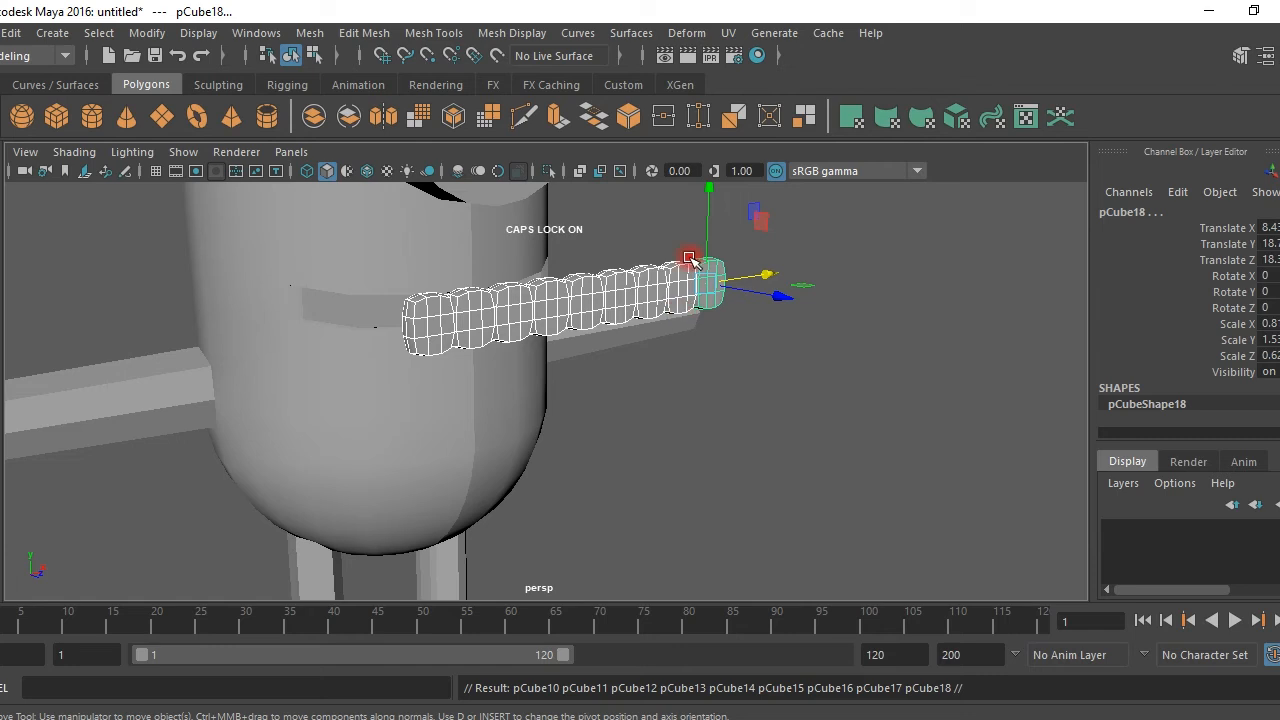
left_click_drag(716, 191, 719, 236)
Lower the bottom row to about Y 16.25 and offset it sideways so its last tooth is at about X 7.59.
left_click_drag(680, 313, 589, 287, "alt")
scroll(569, 297, "up", 3)
middle_click_drag(569, 296, 600, 348, "alt")
scroll(600, 348, "down", 3)
mouse_move(600, 348)
left_mouse_down("alt")
mouse_move(592, 355)
mouse_move(600, 348)
left_mouse_up("alt")
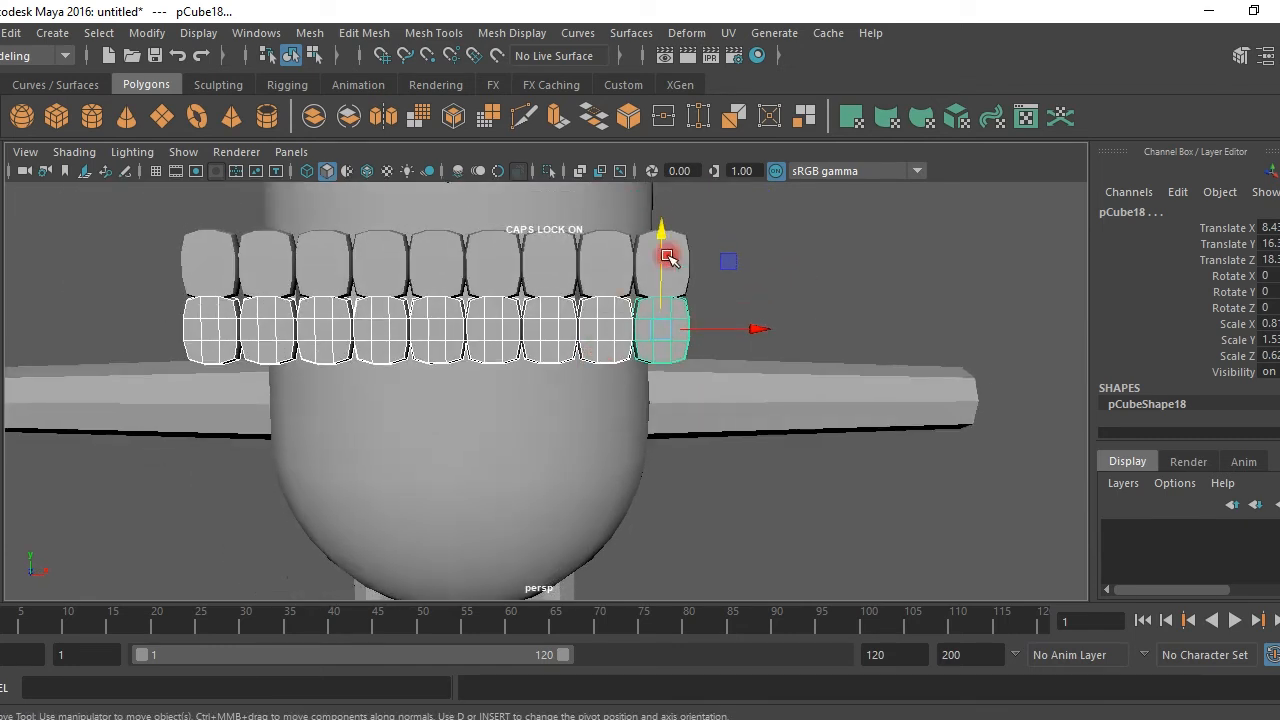
left_click_drag(745, 328, 762, 328)
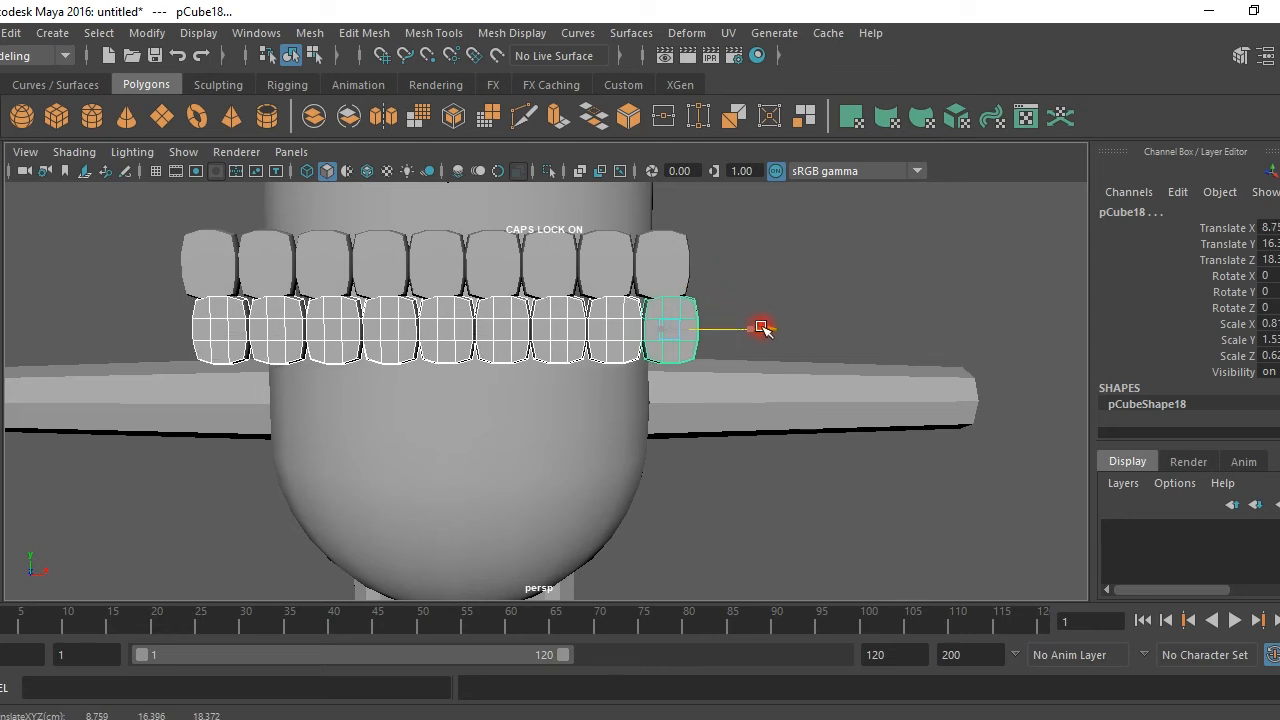
left_click_drag(665, 226, 666, 230)
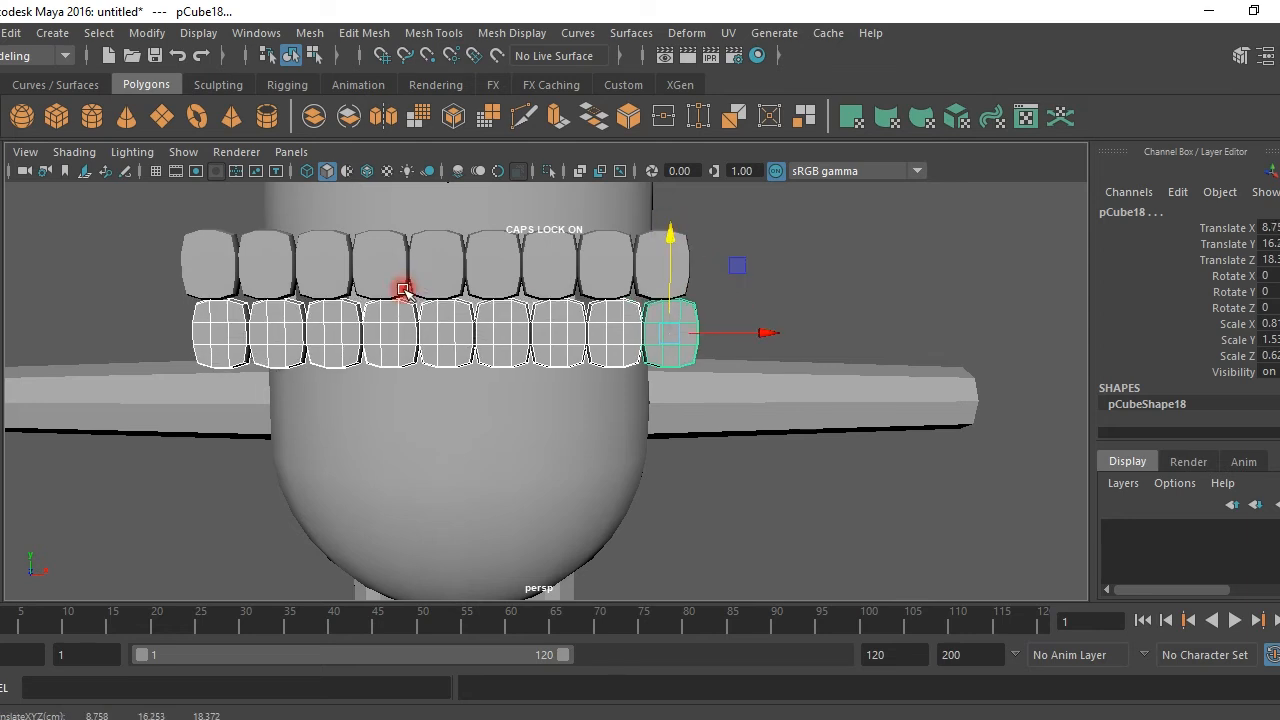
middle_click_drag(537, 337, 578, 337, "alt")
left_click_drag(795, 332, 775, 333)
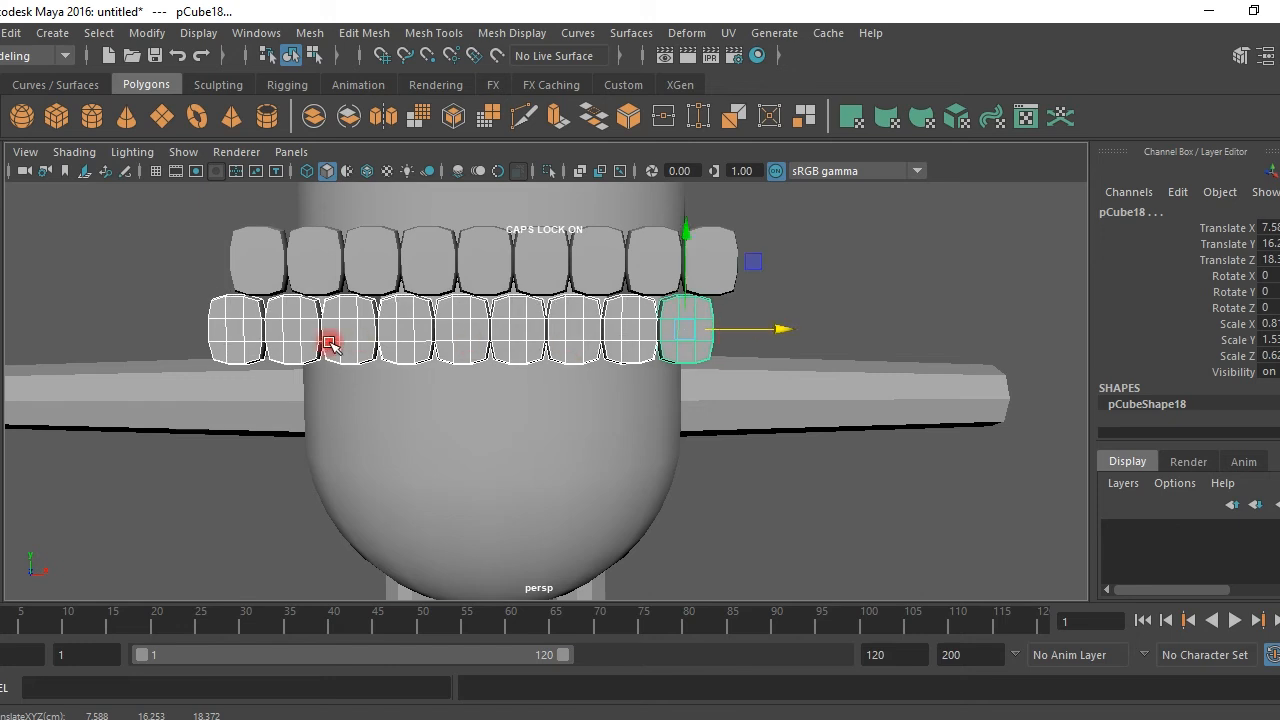
left_click(817, 333)
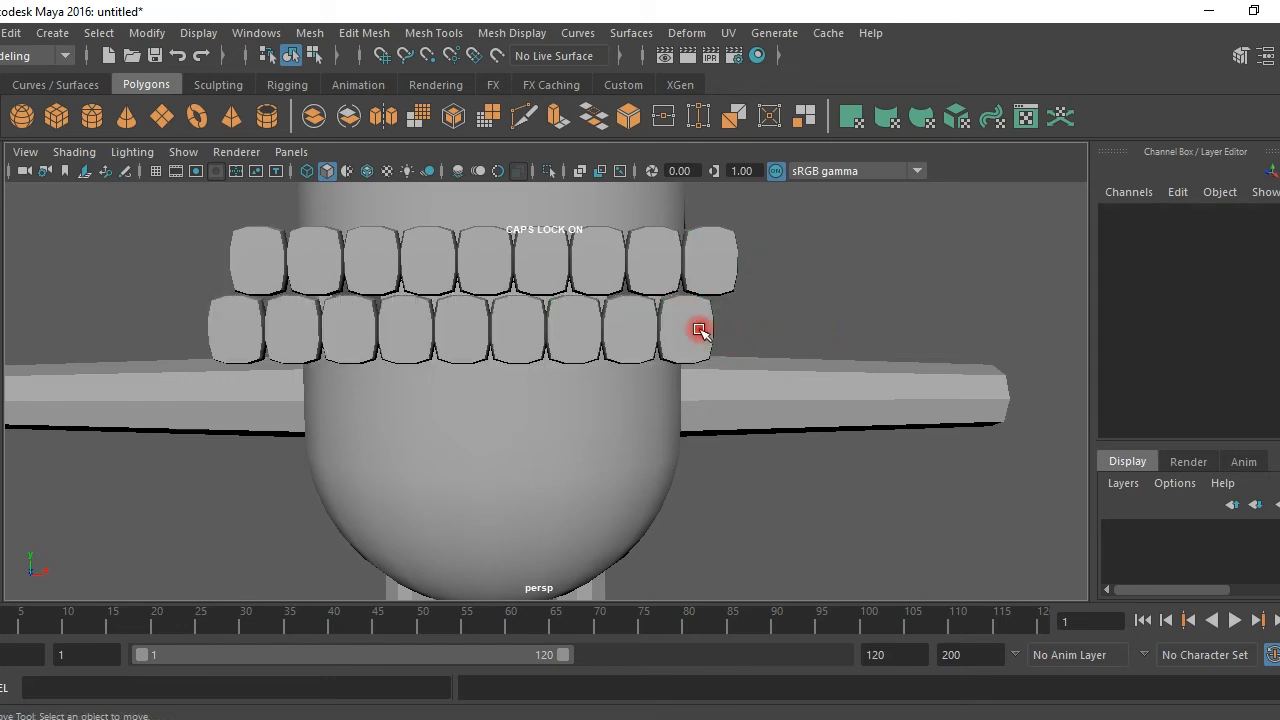
Duplicate the last tooth of the lower row and move the copy along X to about 9.5 to extend the row.
left_click(699, 330)
left_click_drag(775, 329, 835, 330)
key("ctrl+z")
key("ctrl+d")
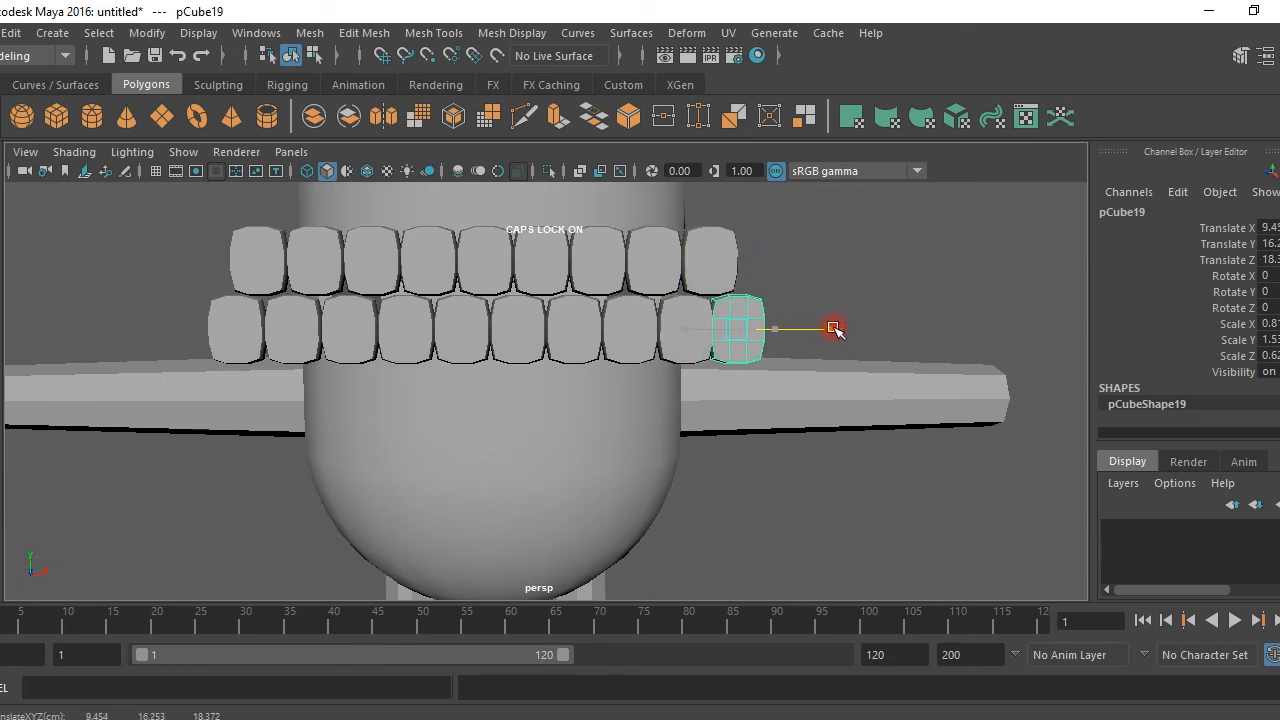
left_click(871, 306)
Select all the teeth in both rows and combine them into one mesh.
left_click_drag(743, 371, 701, 400, "alt")
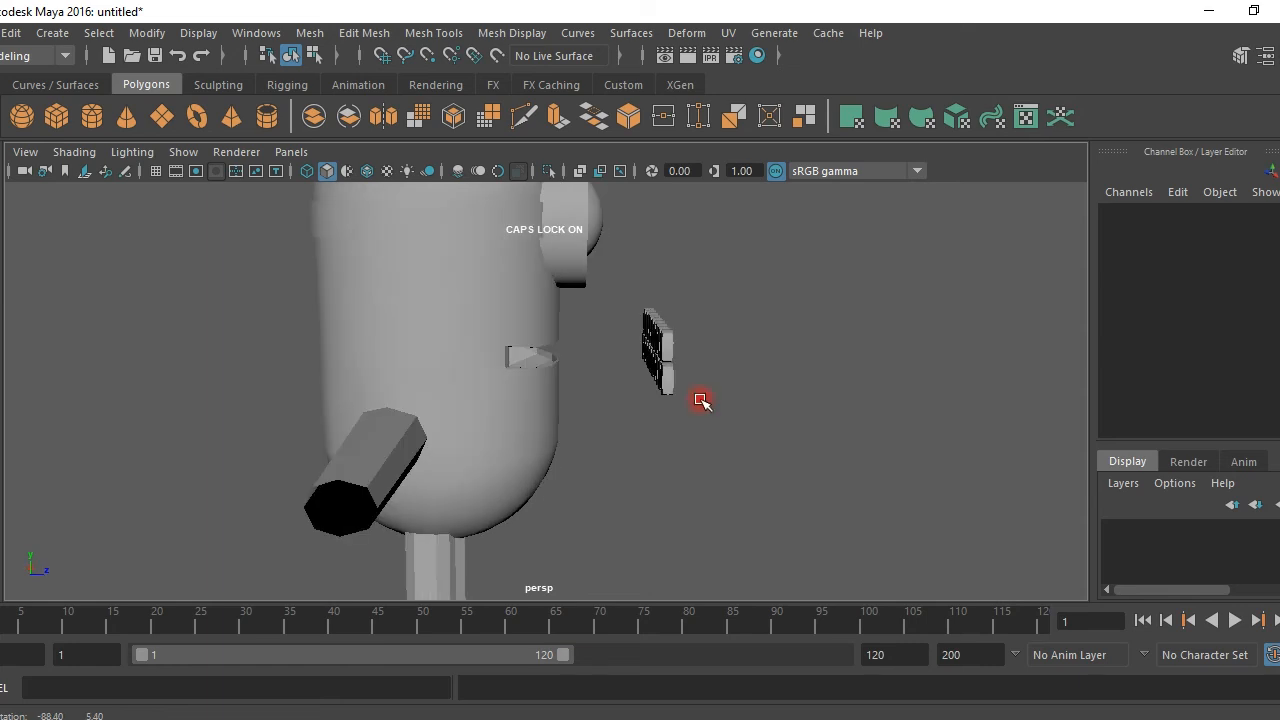
left_click_drag(622, 435, 611, 374)
right_click(639, 345, "shift")
right_click_drag(639, 345, 619, 625, "shift")
key("ctrl+z")
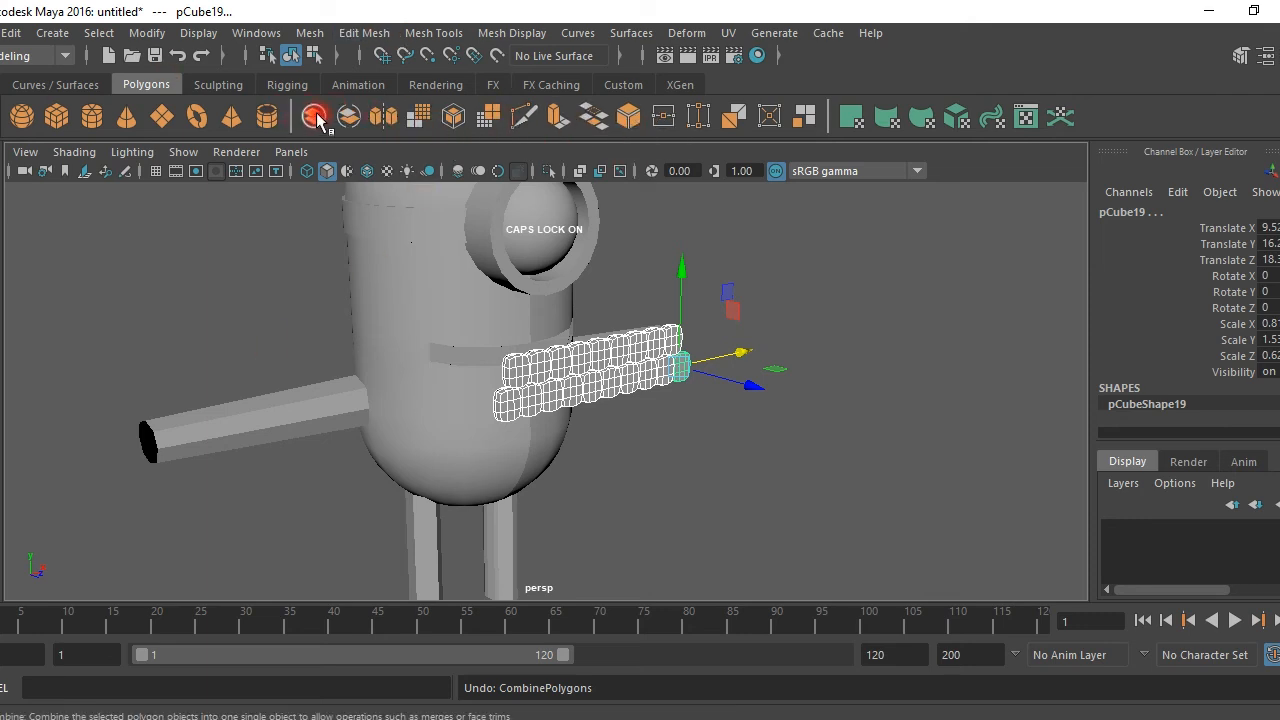
left_click(320, 120)
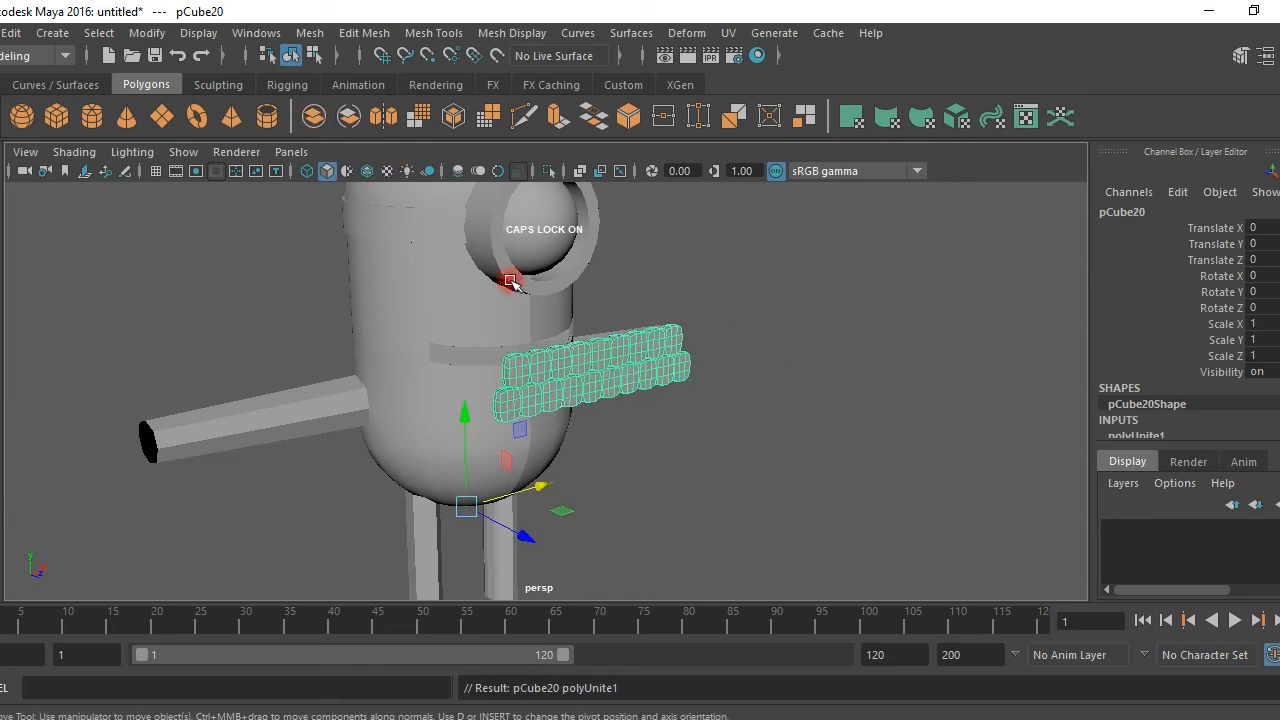
Add a nonlinear Bend deformer to the combined teeth mesh.
left_click(748, 450)
left_click(640, 368)
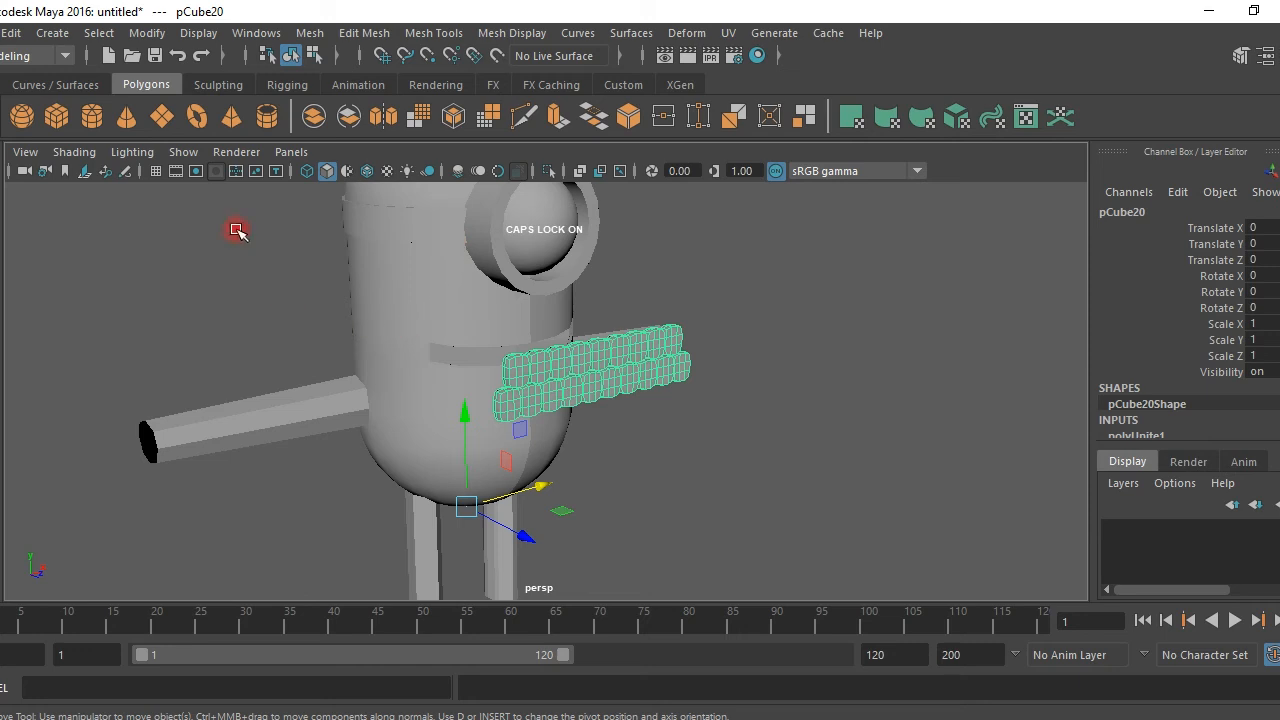
left_click(670, 33)
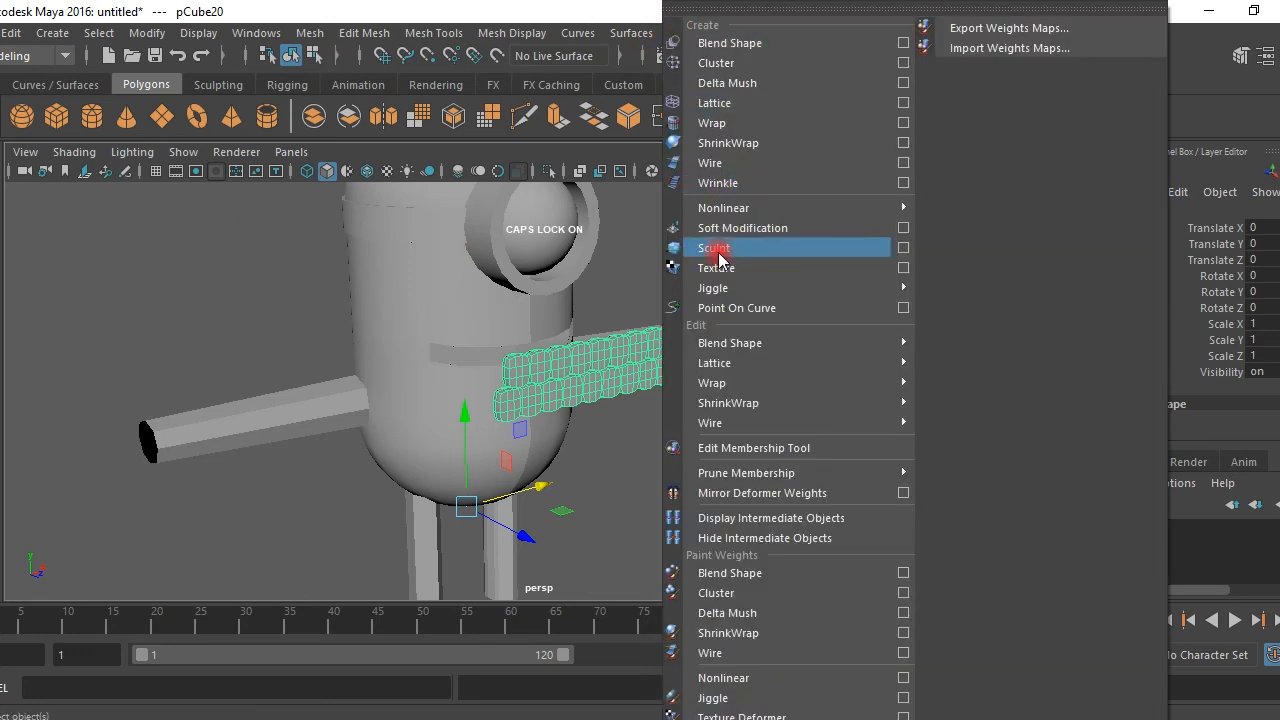
mouse_move(808, 360)
mouse_move(836, 207)
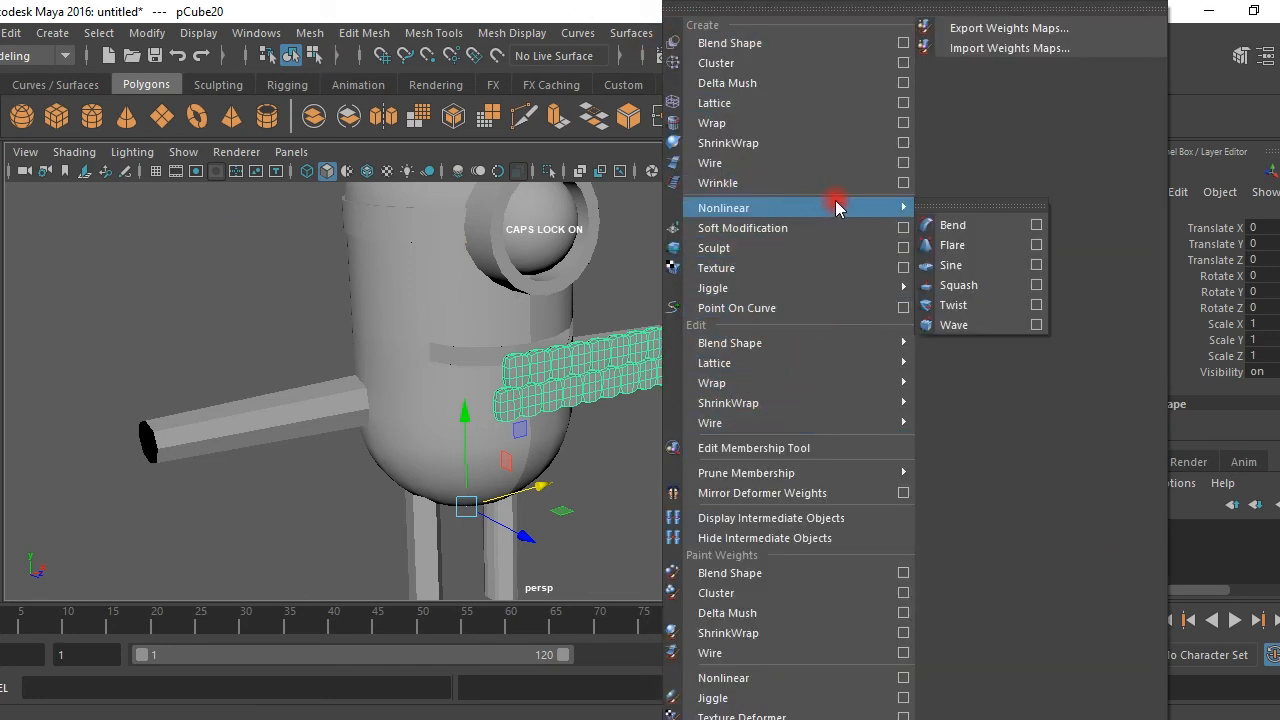
left_click(972, 225)
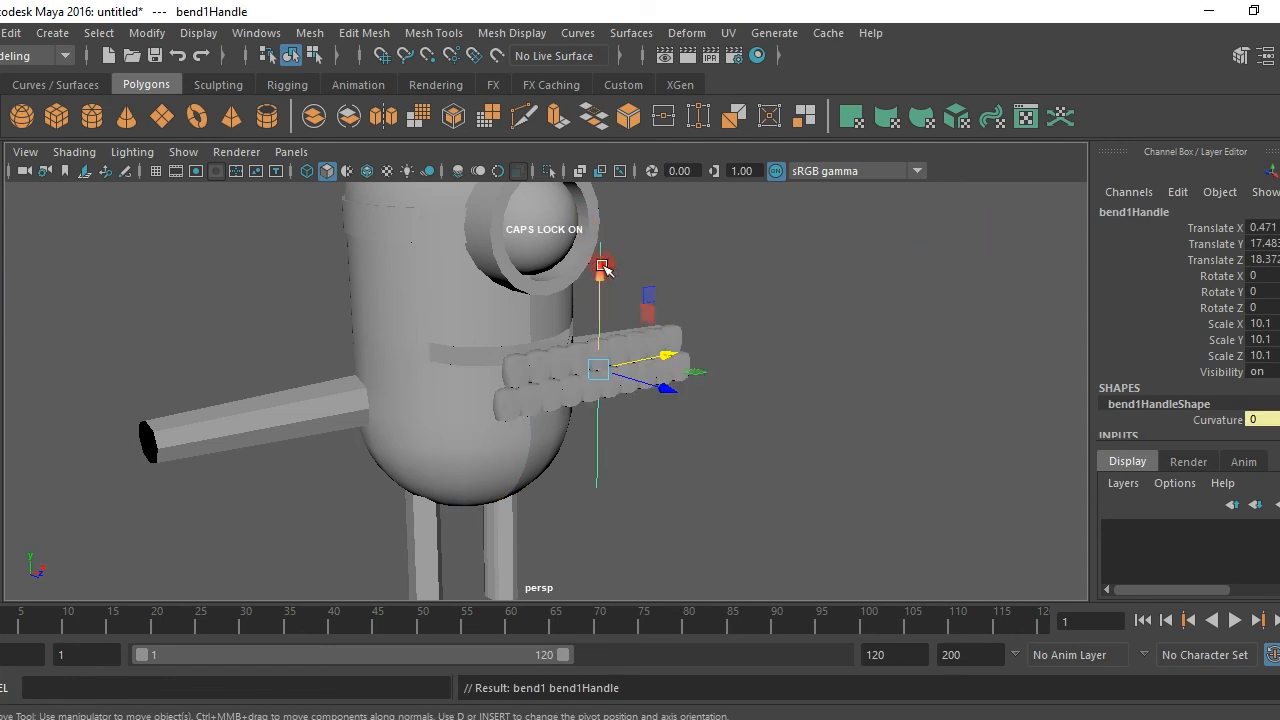
left_click(793, 318)
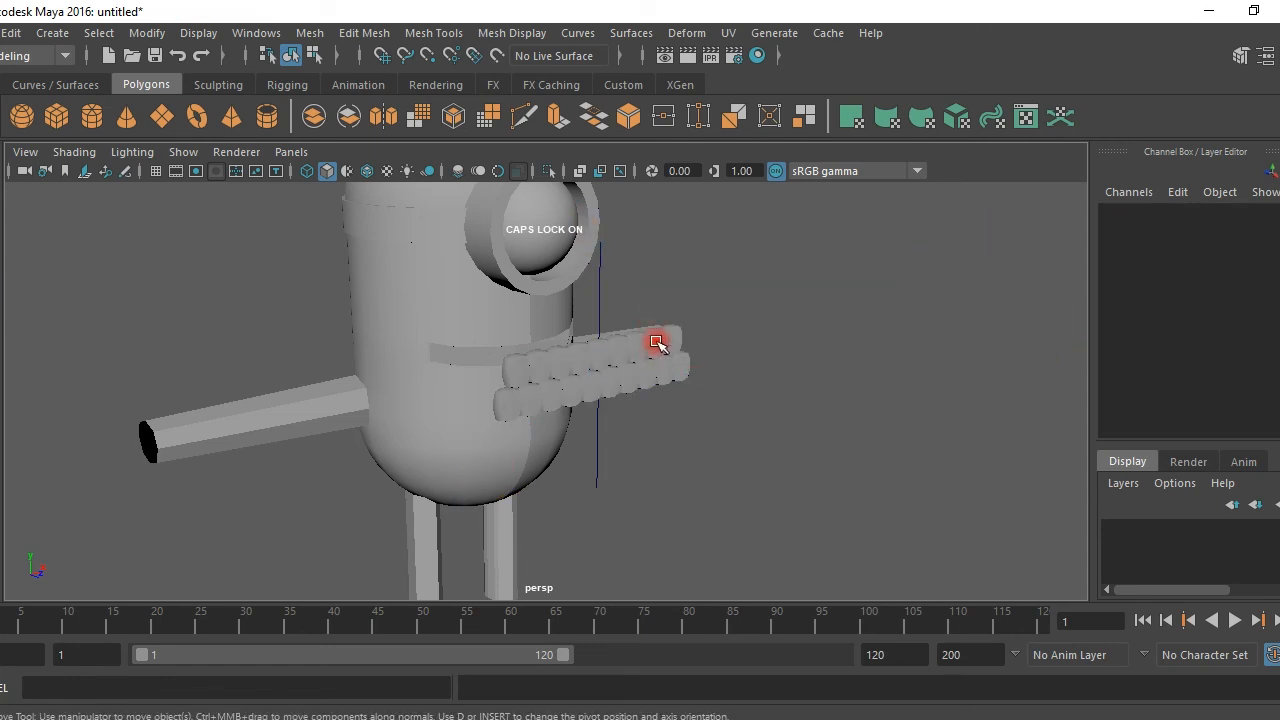
Select the combined teeth mesh and raise its bend input's Curvature to about 59.588.
left_click(651, 343)
scroll(740, 333, "up", 2)
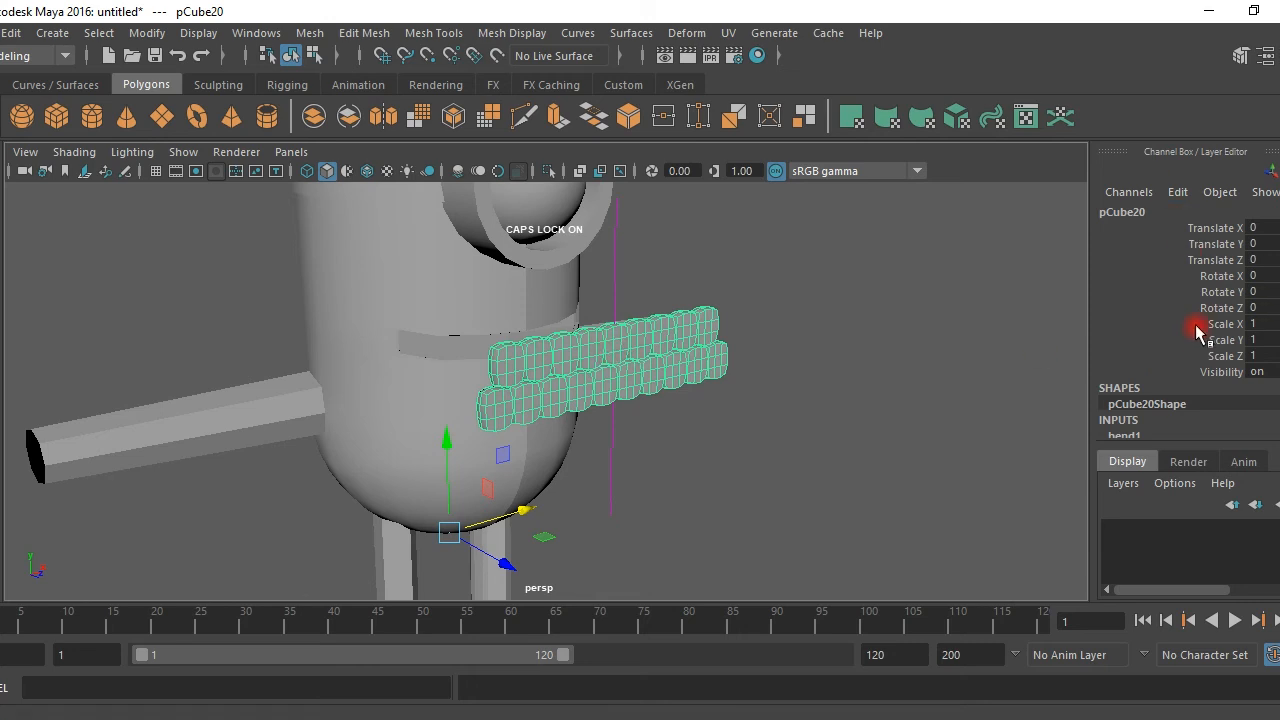
key("ctrl+a")
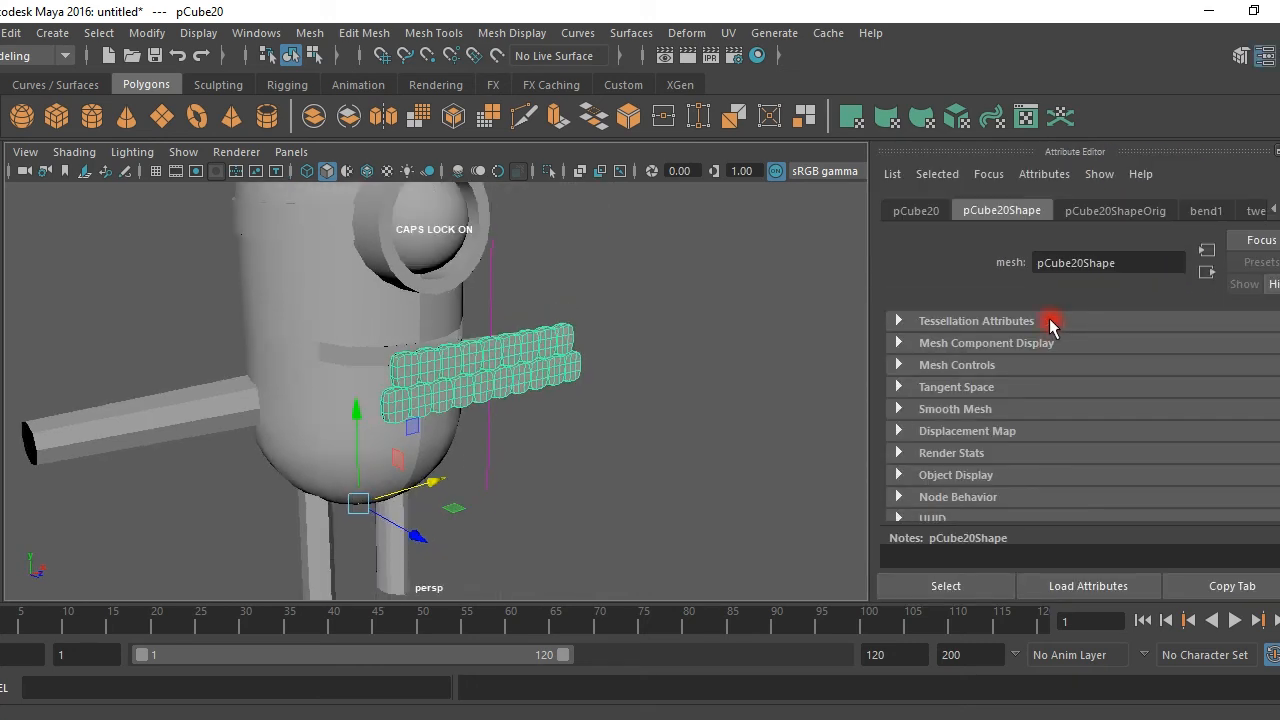
key("ctrl+a")
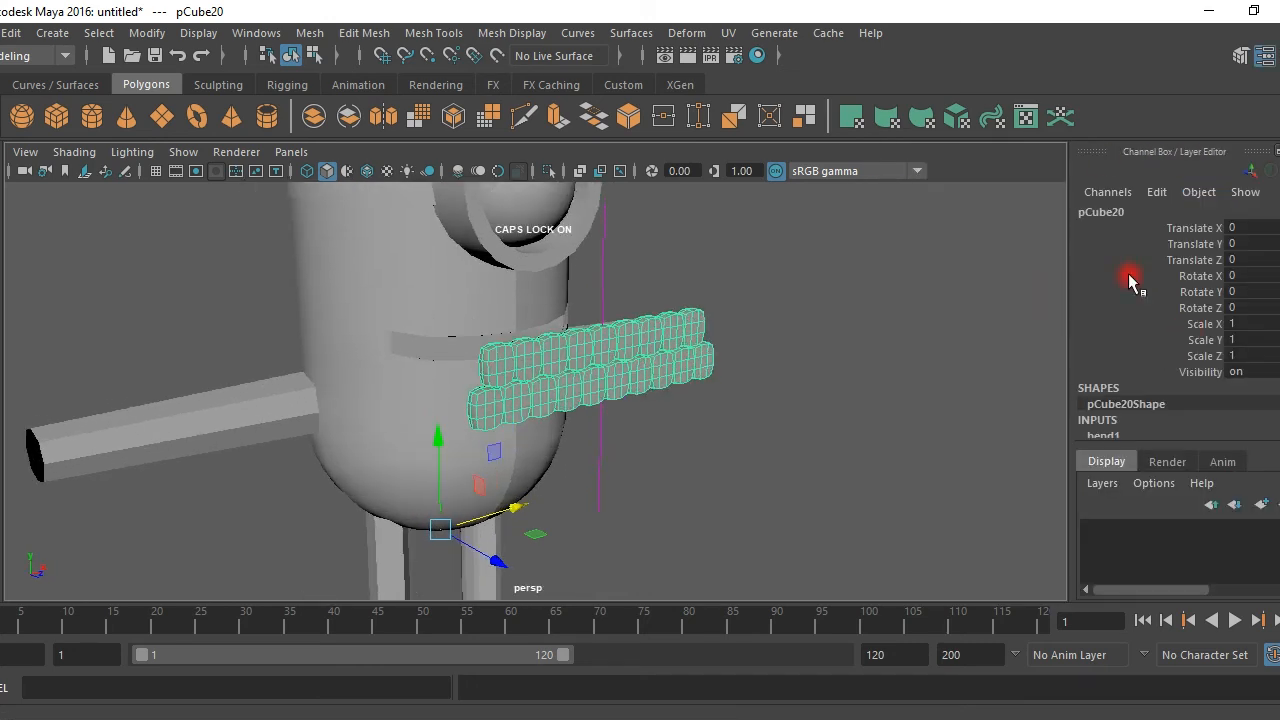
scroll(1130, 281, "down", 2)
left_click(1103, 369)
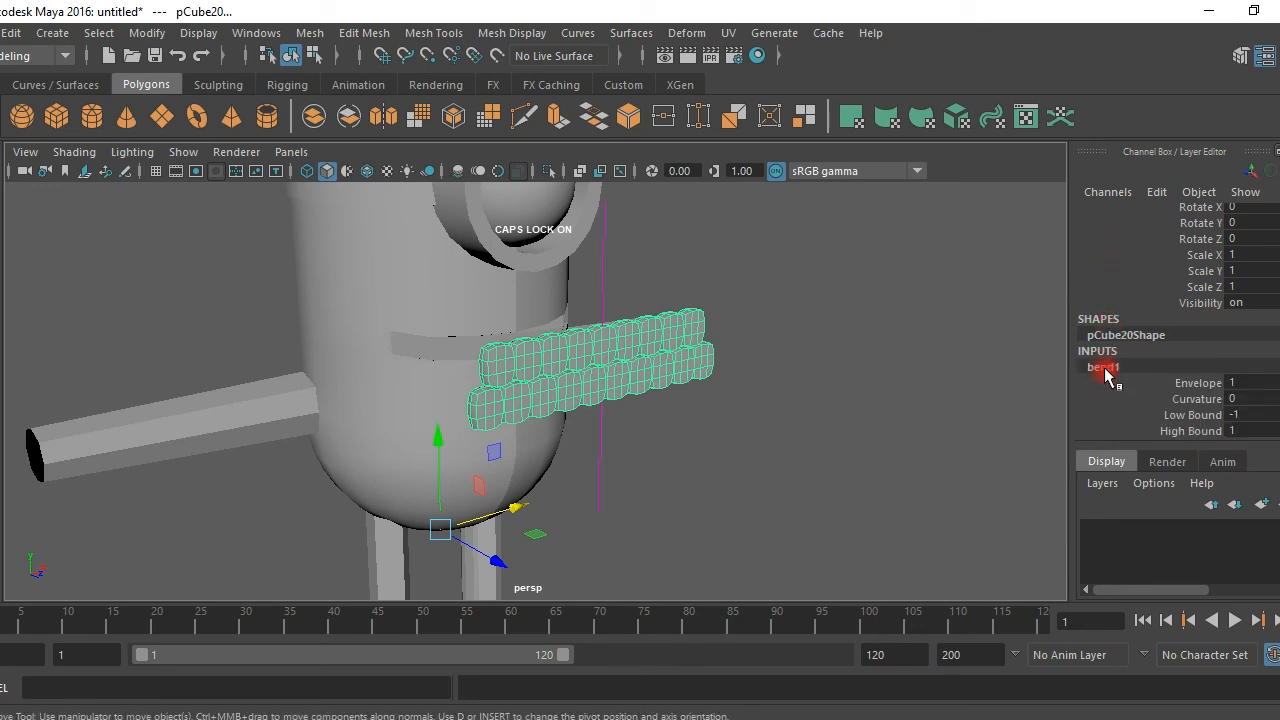
left_click(1197, 399)
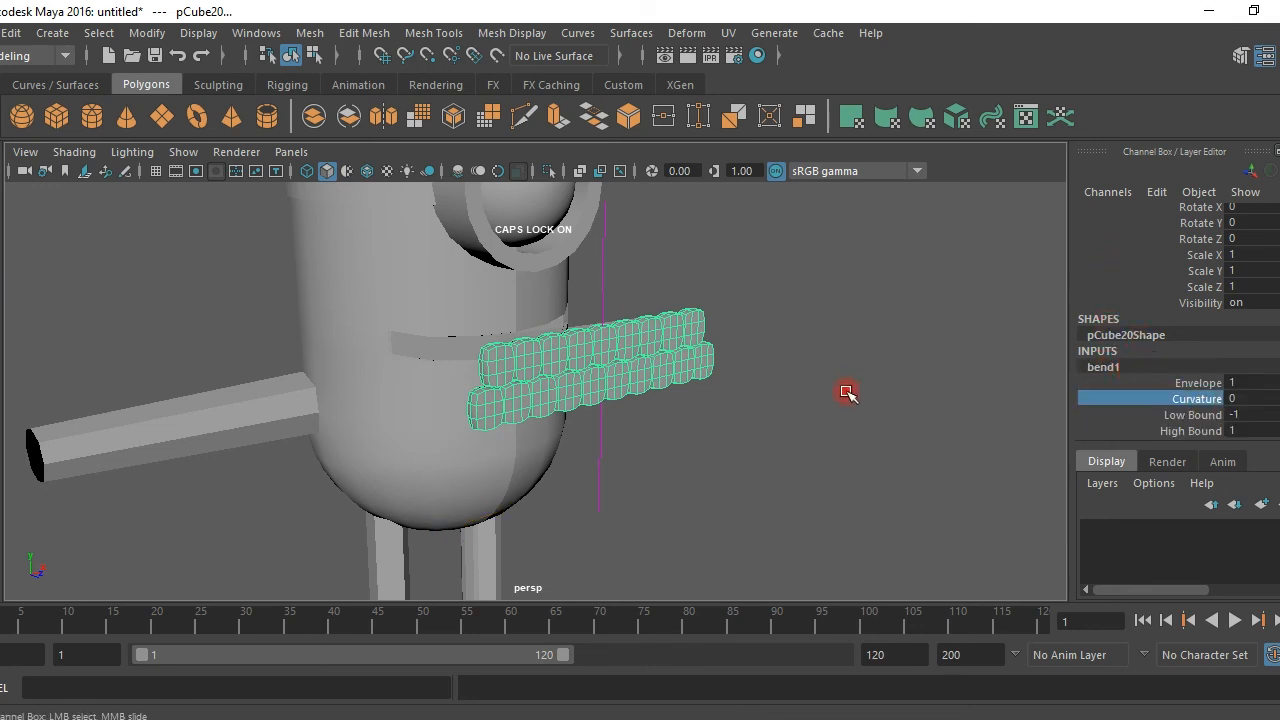
middle_click_drag(835, 397, 887, 399)
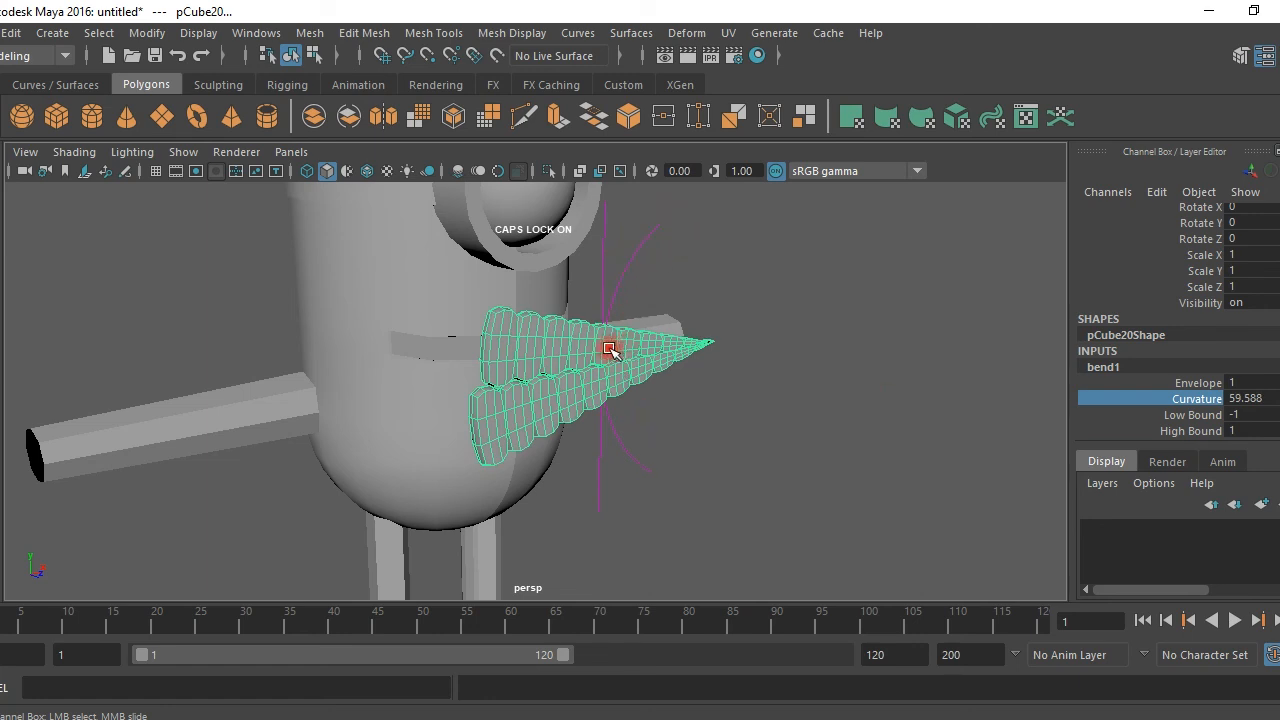
Select the bend deformer's handle and activate the Rotate tool on it.
left_click_drag(580, 346, 532, 390, "alt")
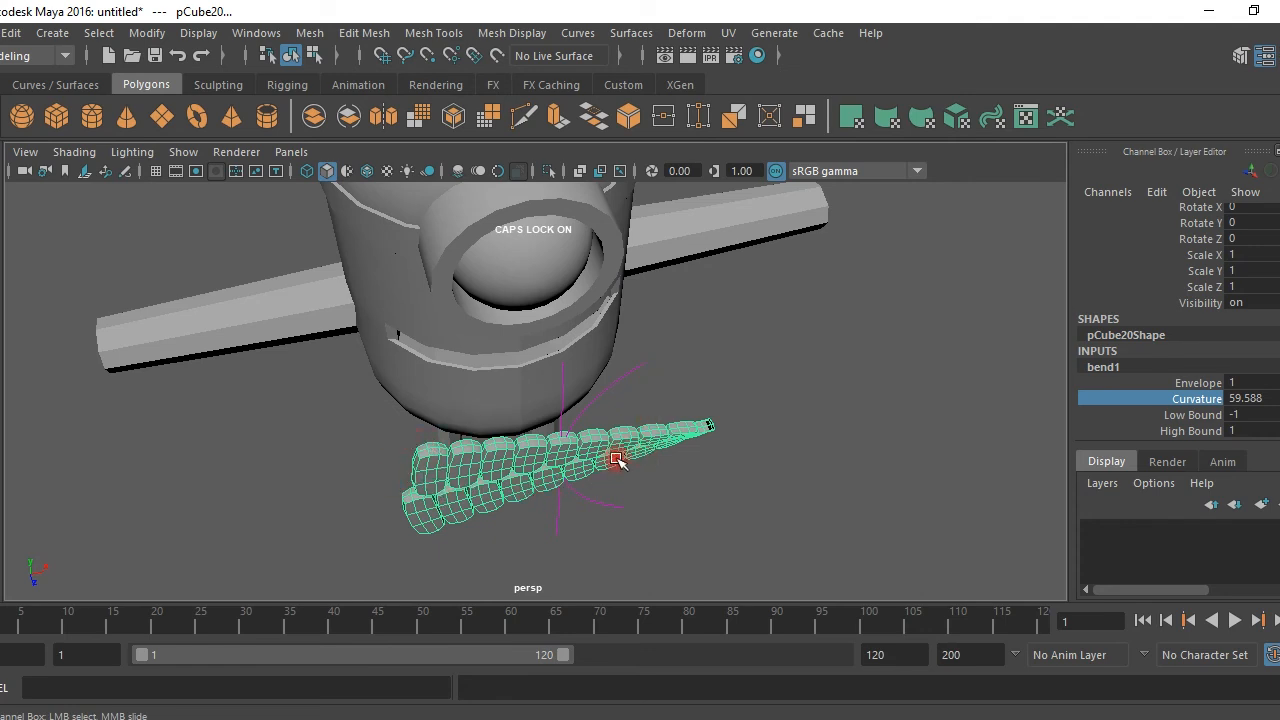
left_click_drag(700, 428, 714, 383, "alt")
left_click(648, 282)
key("e")
Try to rotate the bend handle freely about several axes to curve the teeth around the face.
left_click_drag(657, 280, 531, 314, "alt")
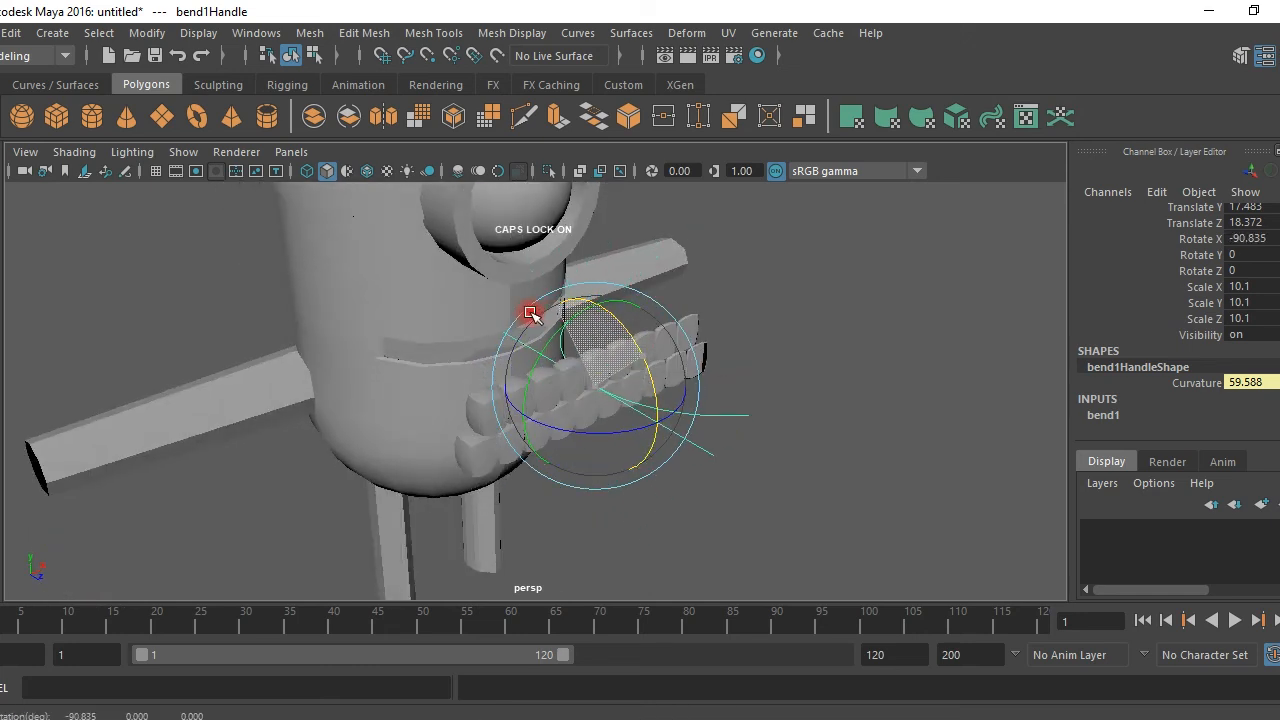
left_click_drag(573, 430, 692, 379)
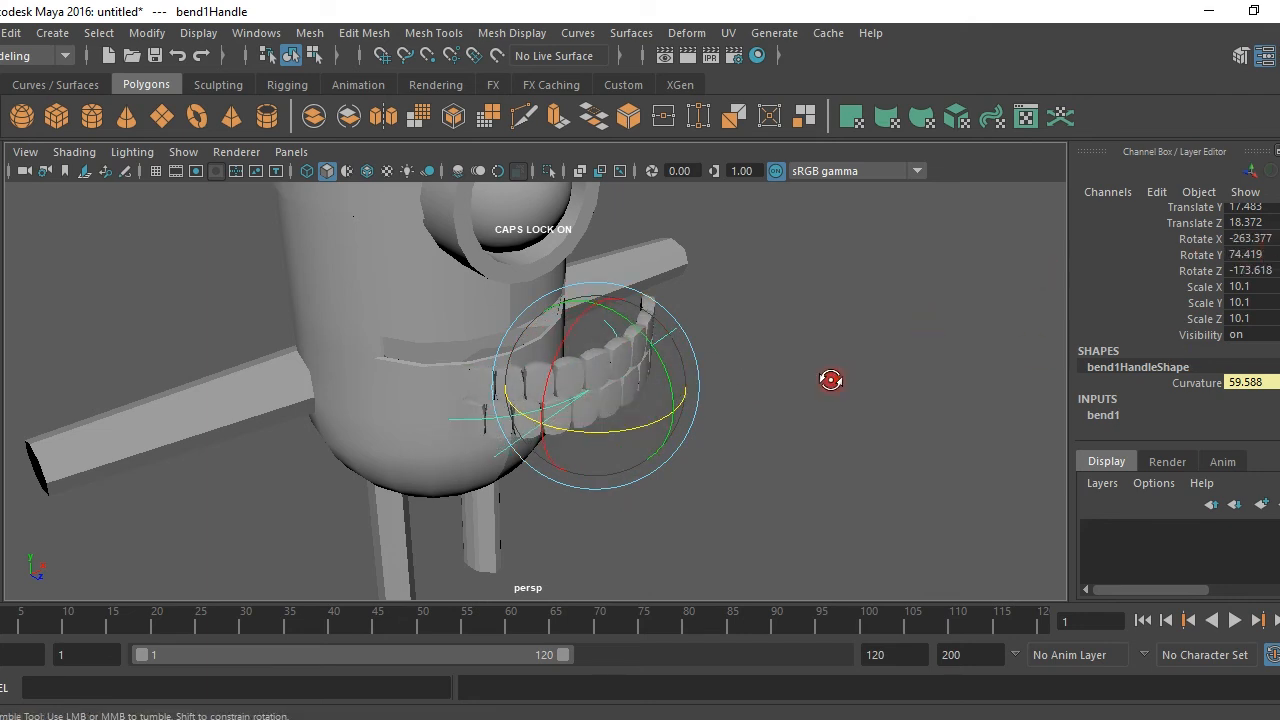
key("ctrl+z")
key("ctrl+z")
key("ctrl+z")
Rotate the bend handle about Z and Y, and set both Rotate Y and Rotate Z to 90.
left_click_drag(617, 421, 487, 474)
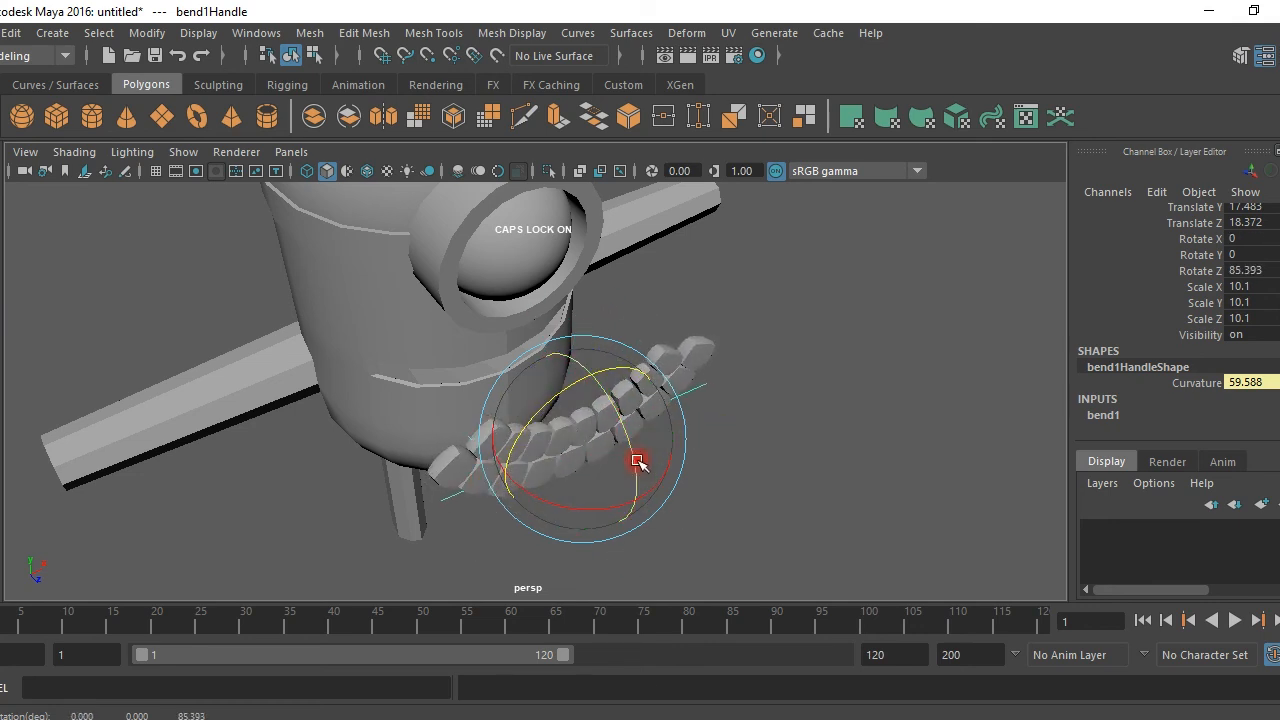
left_click_drag(636, 461, 507, 457)
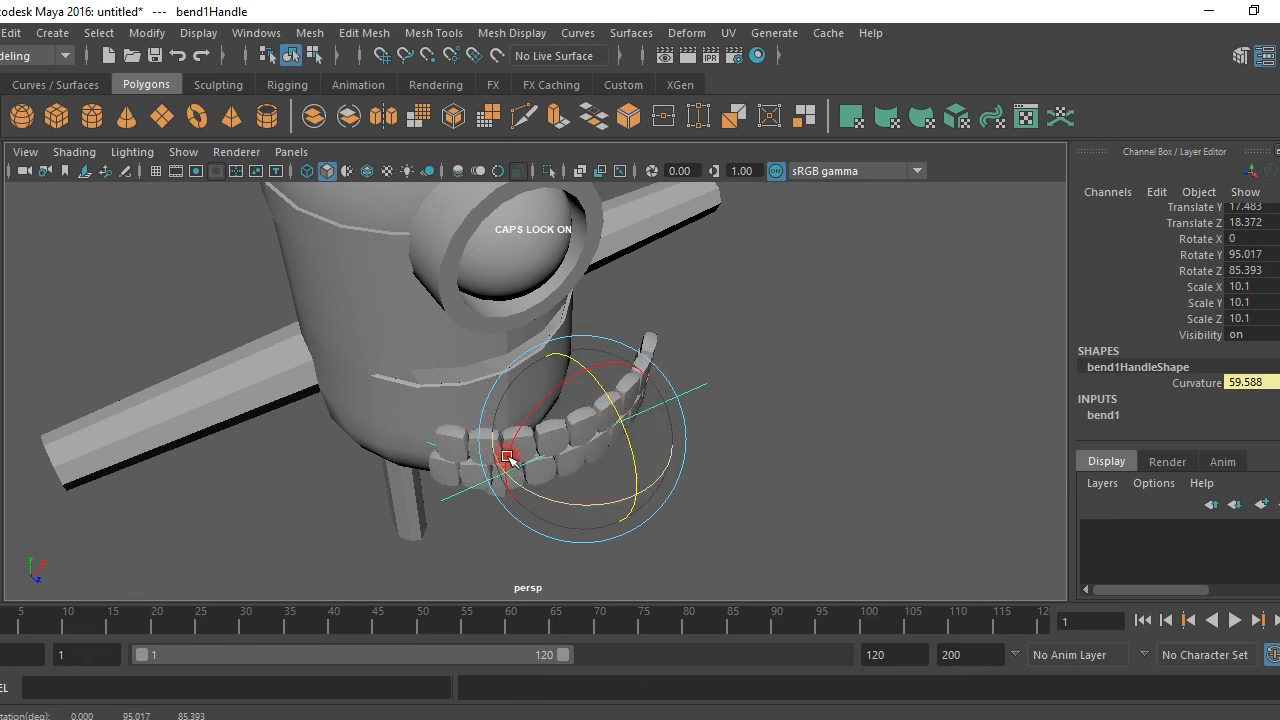
left_click(1250, 271)
type("90")
key("Return")
left_click(1218, 275)
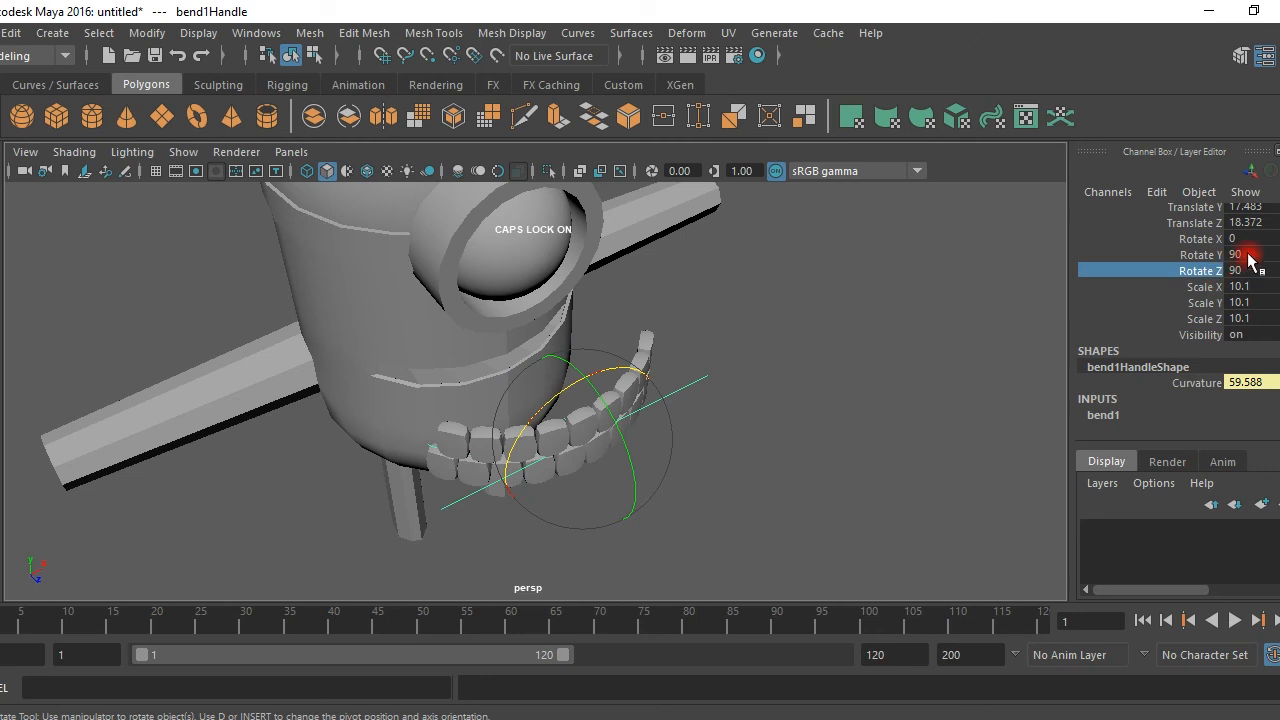
left_click(1208, 255)
Move the teeth and bend handle together back into the mouth slot, placing the handle at about X 0.084 and Z 9.093.
left_click_drag(743, 388, 857, 314, "alt")
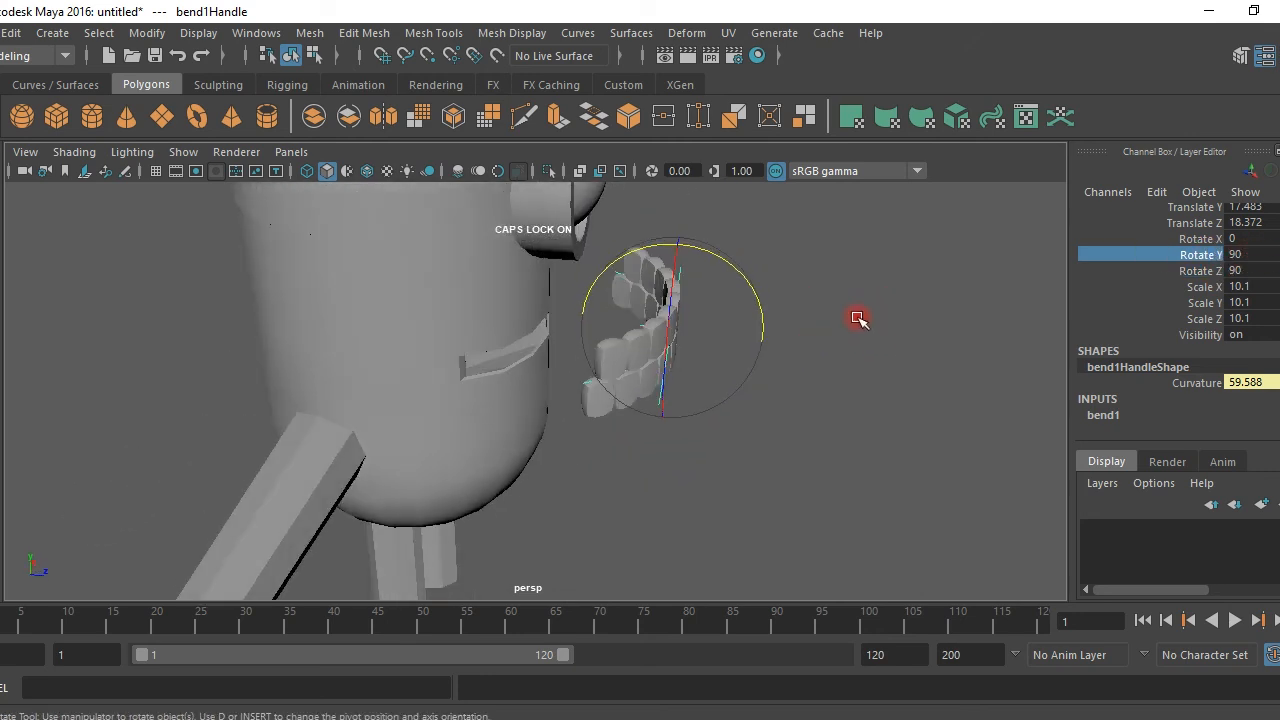
left_click(780, 341)
key("w")
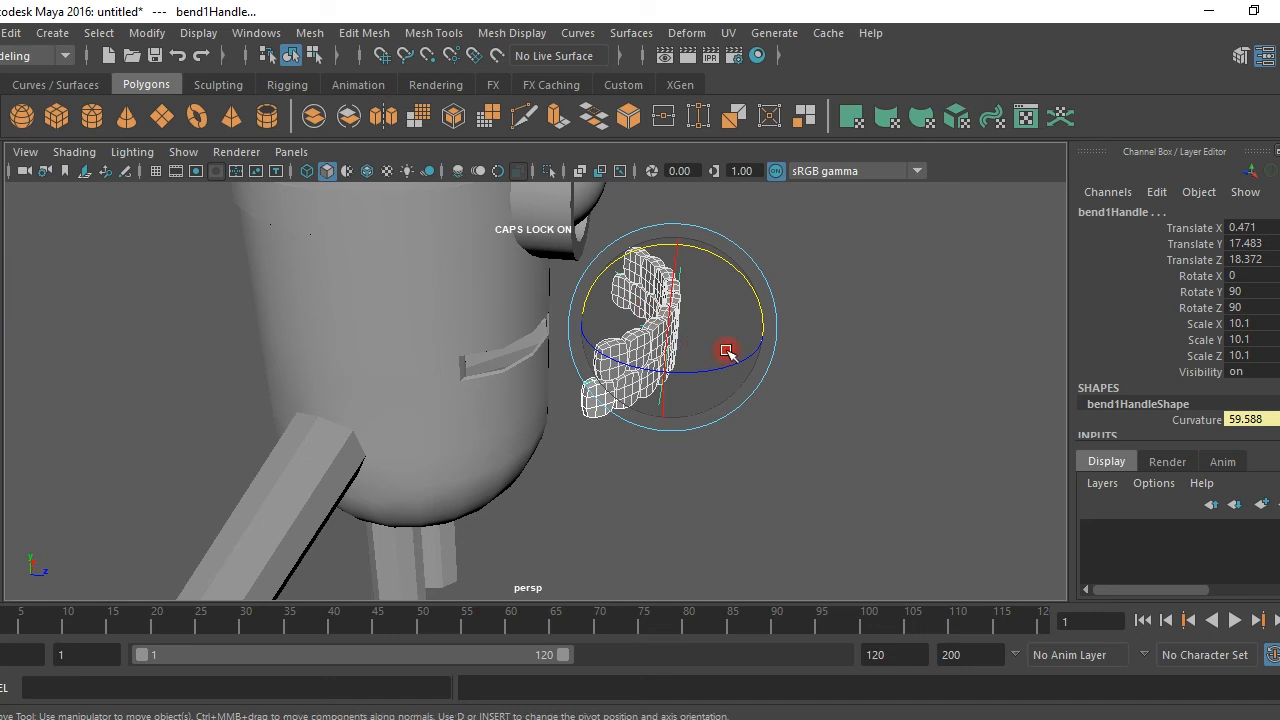
left_click_drag(758, 341, 514, 318)
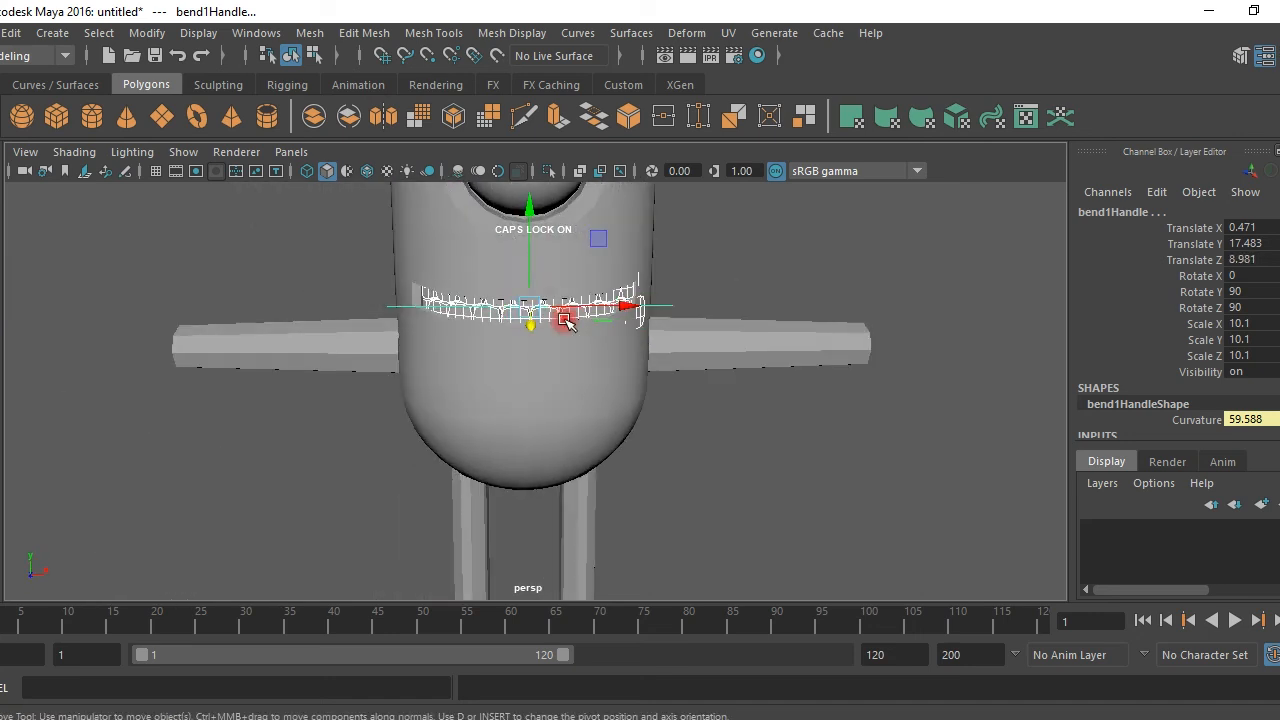
right_click_drag(566, 321, 614, 317, "alt")
middle_click_drag(614, 317, 697, 372, "alt")
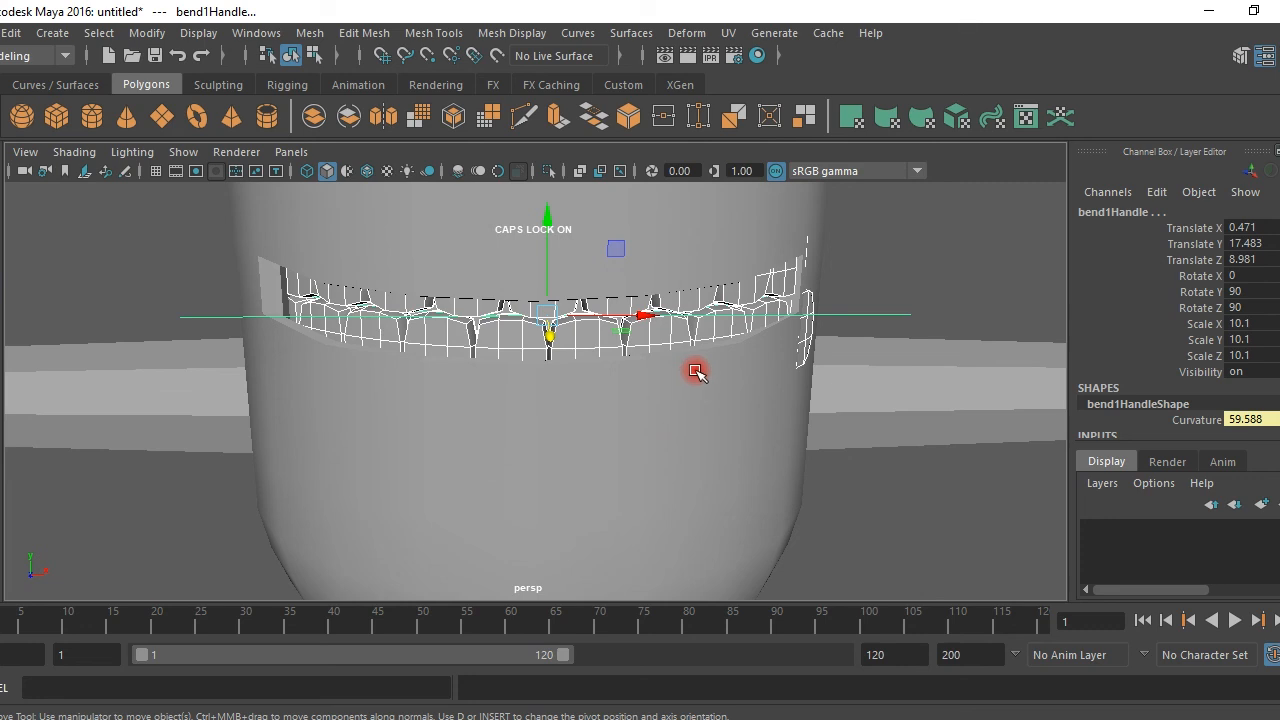
left_click_drag(648, 316, 463, 323)
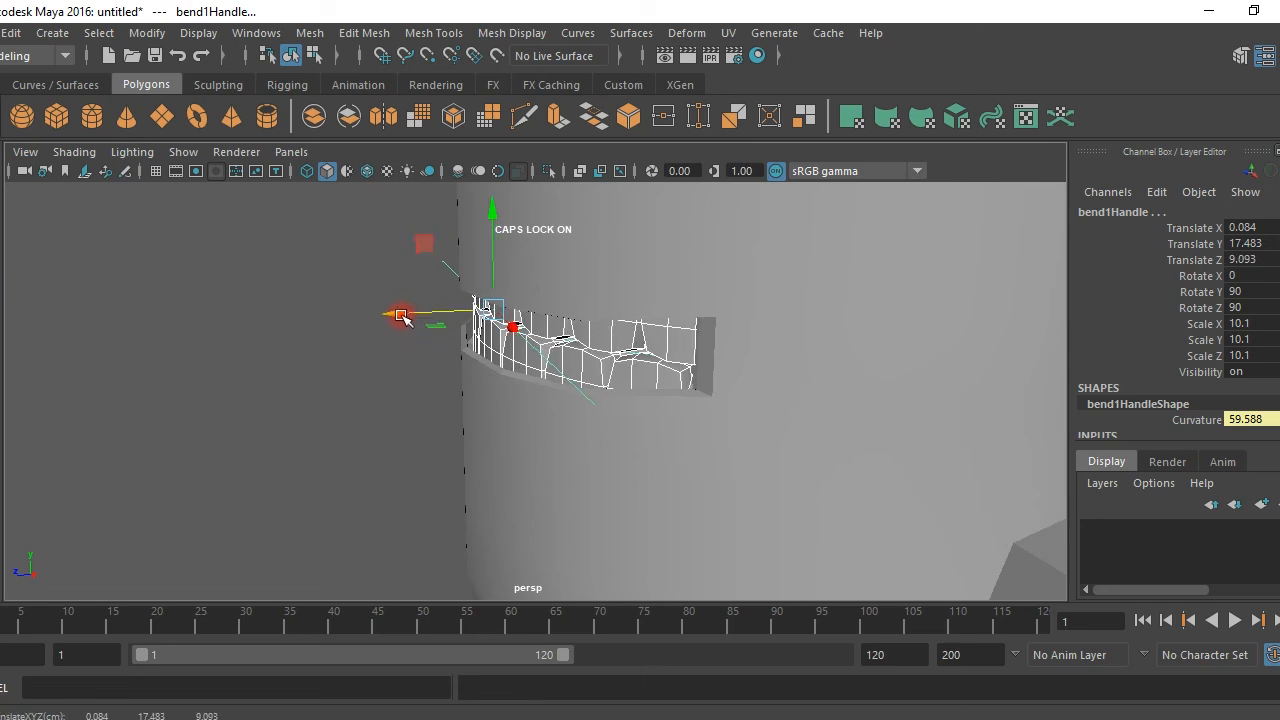
left_click(397, 380)
Increase the bend Curvature of the teeth mesh to about 63 so the teeth follow the mouth slot.
left_click_drag(482, 379, 712, 368, "alt")
left_click(587, 327)
left_click_drag(634, 320, 558, 227, "alt")
scroll(1115, 380, "down", 2)
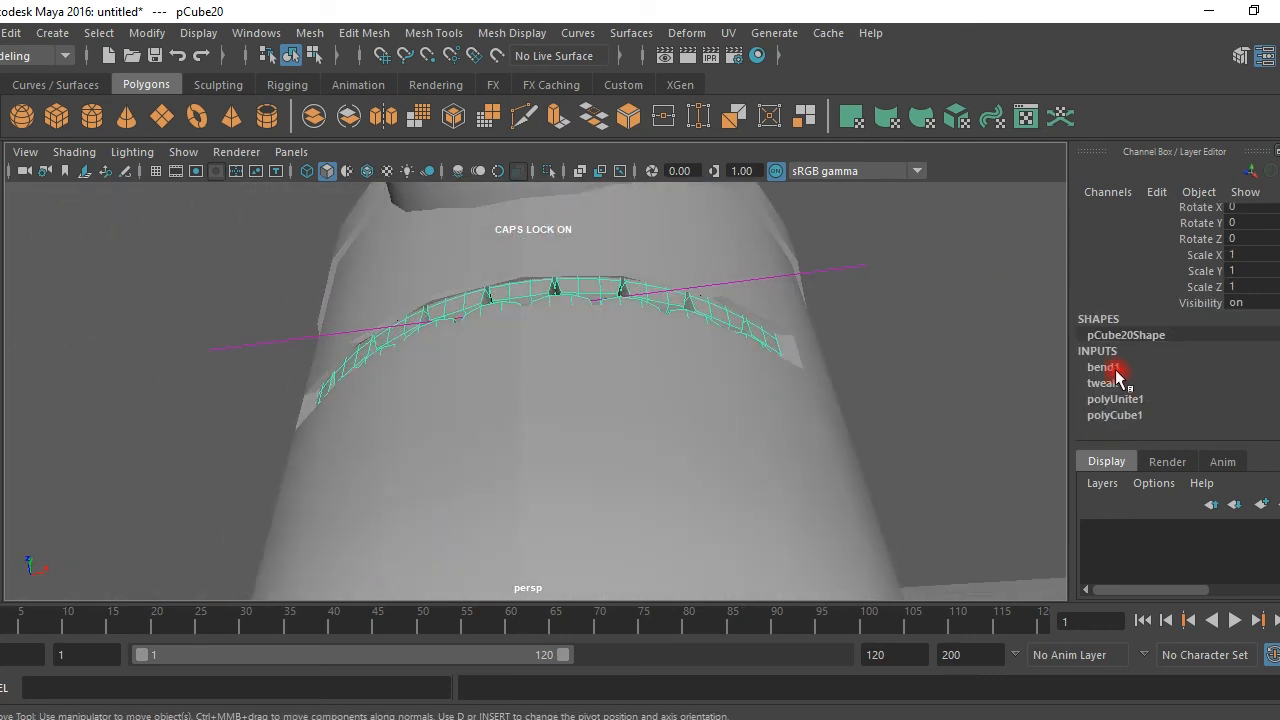
left_click(1103, 367)
left_click(1195, 399)
middle_click_drag(913, 398, 935, 390)
left_click_drag(828, 402, 840, 490, "alt")
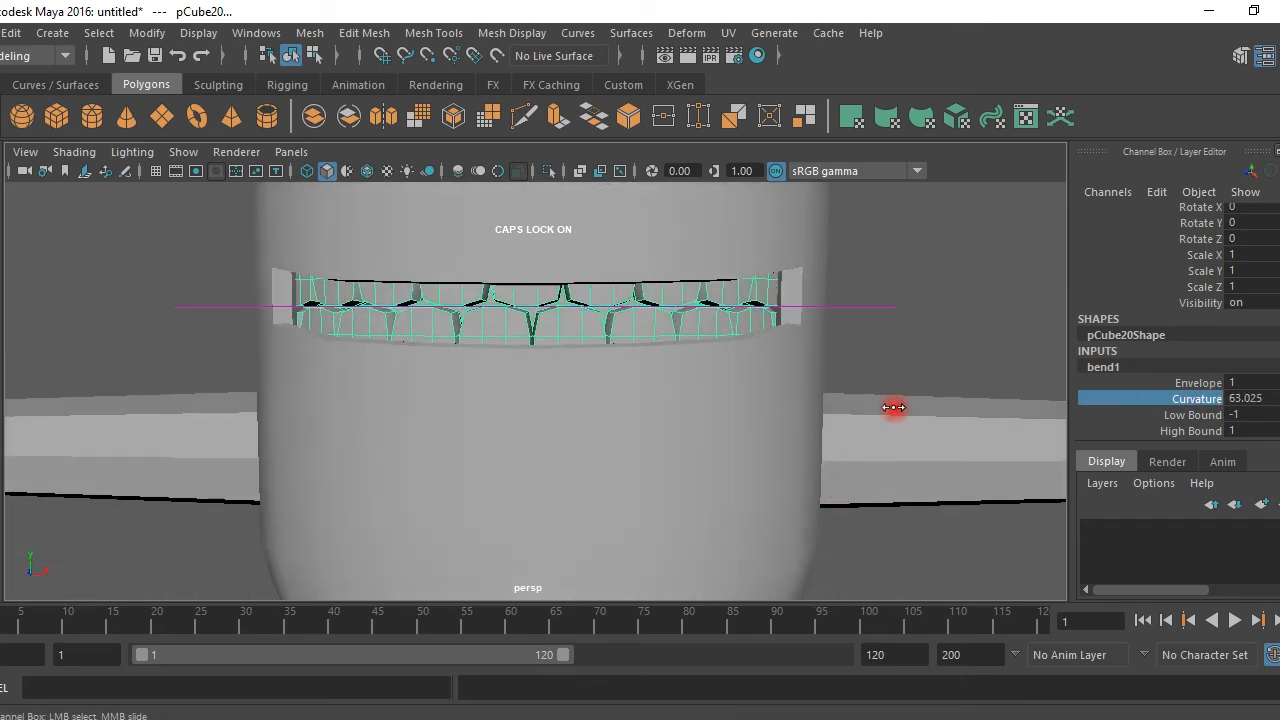
left_click(941, 311)
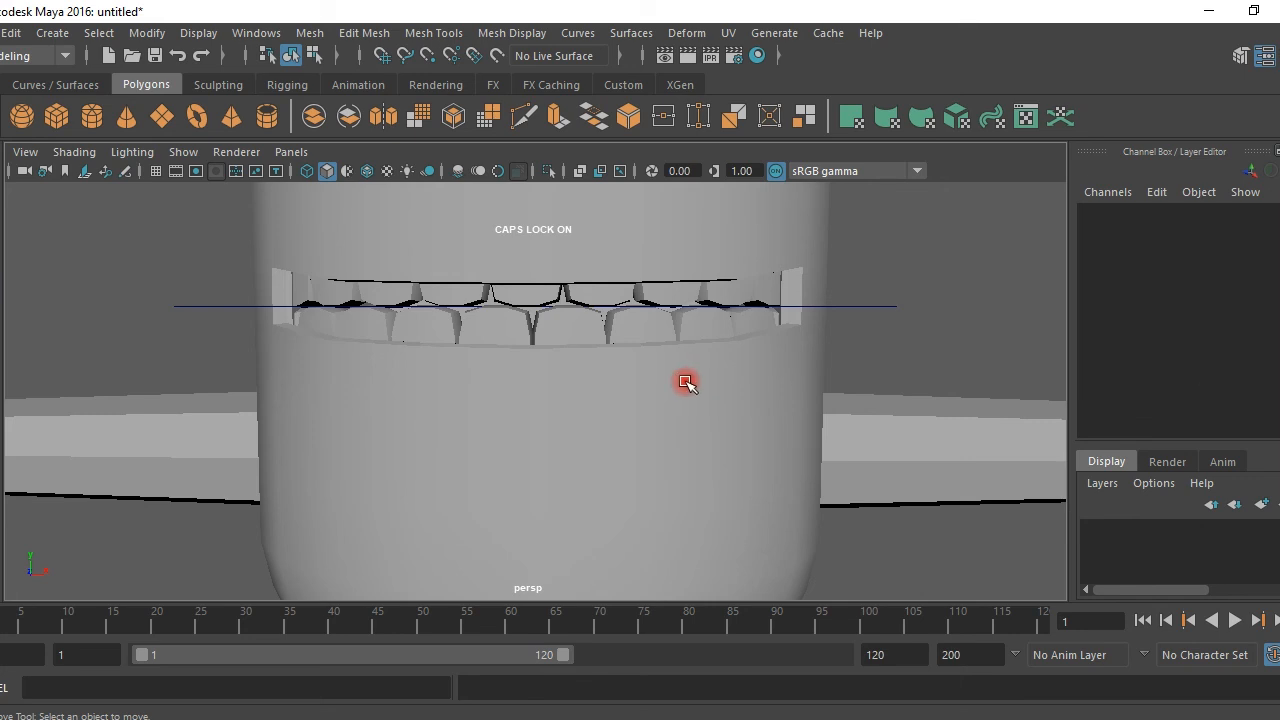
Delete the construction history of the teeth mesh to bake in the bend.
scroll(686, 383, "down", 3)
left_click_drag(677, 394, 584, 363, "alt")
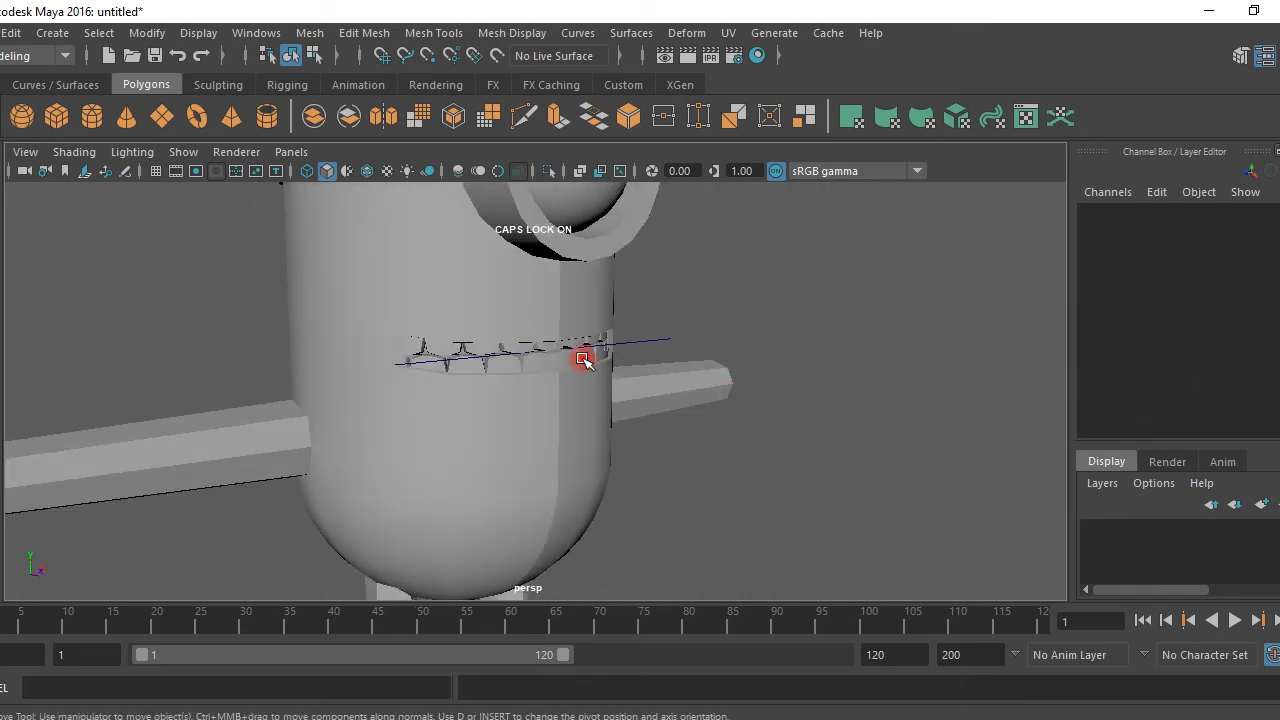
left_click(584, 361)
left_click(10, 33)
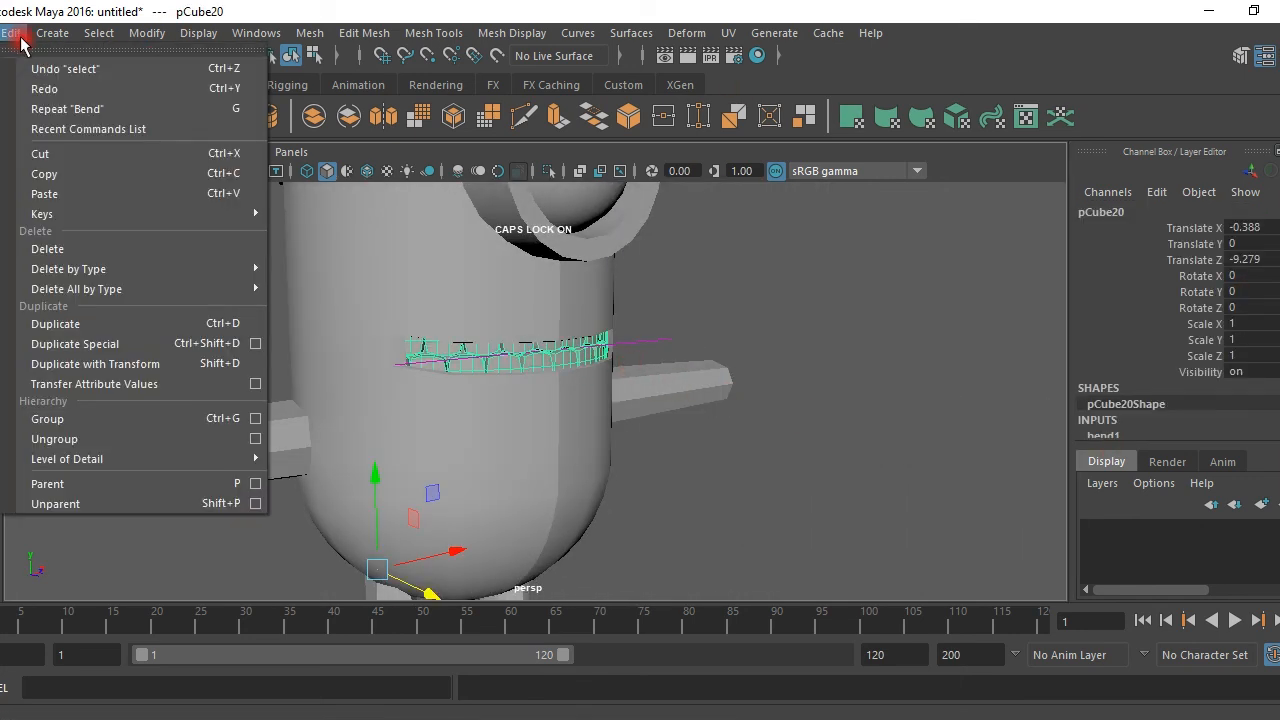
mouse_move(118, 270)
left_click(303, 286)
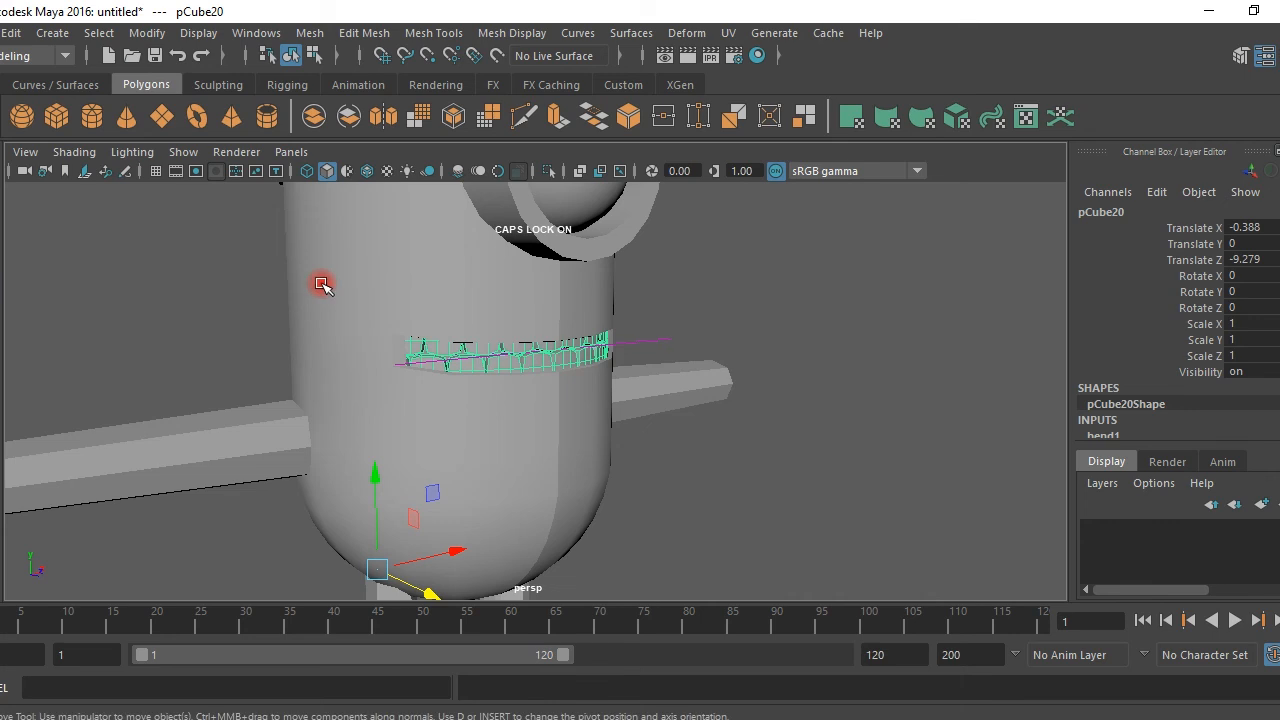
left_click_drag(523, 326, 359, 329, "alt")
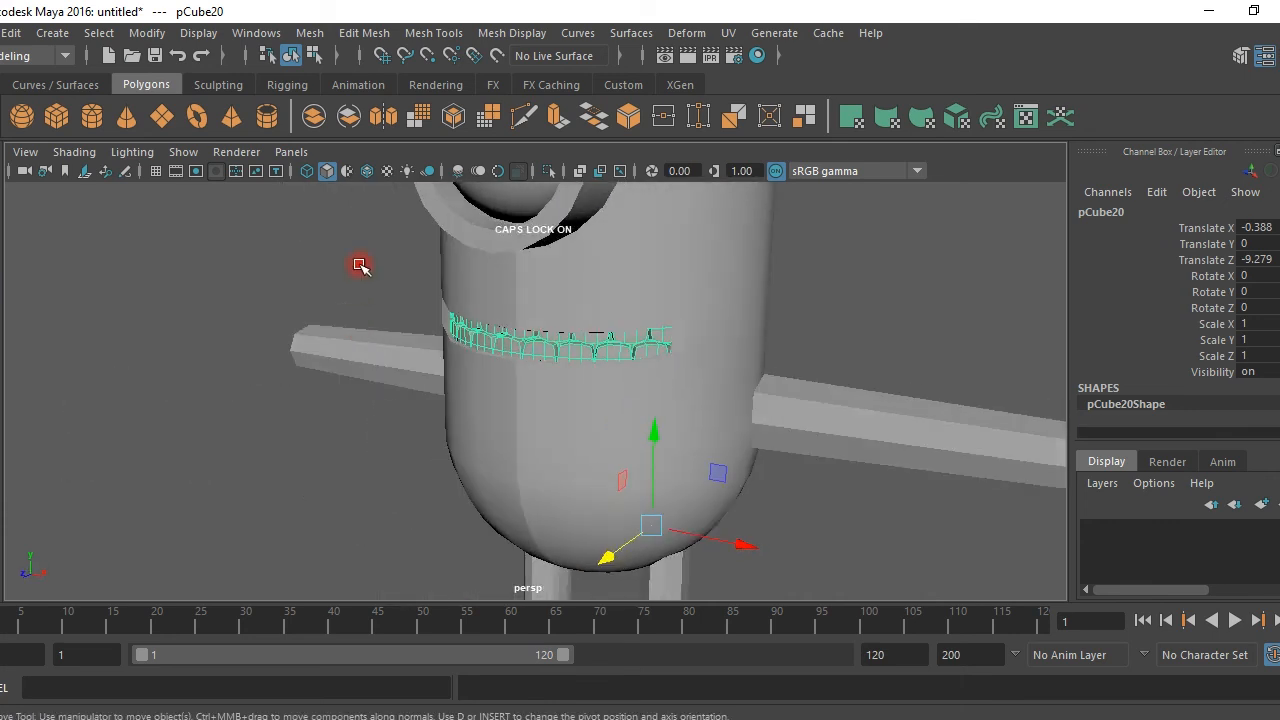
left_click(361, 266)
Put the body mesh into vertex mode and show the mouth area in a full-size front view.
scroll(563, 391, "down", 5)
left_click_drag(563, 393, 531, 349, "alt")
left_click(531, 349)
scroll(597, 375, "up", 3)
left_click_drag(597, 375, 596, 296, "alt")
right_click_drag(596, 292, 505, 220)
left_click_drag(540, 314, 503, 329, "alt")
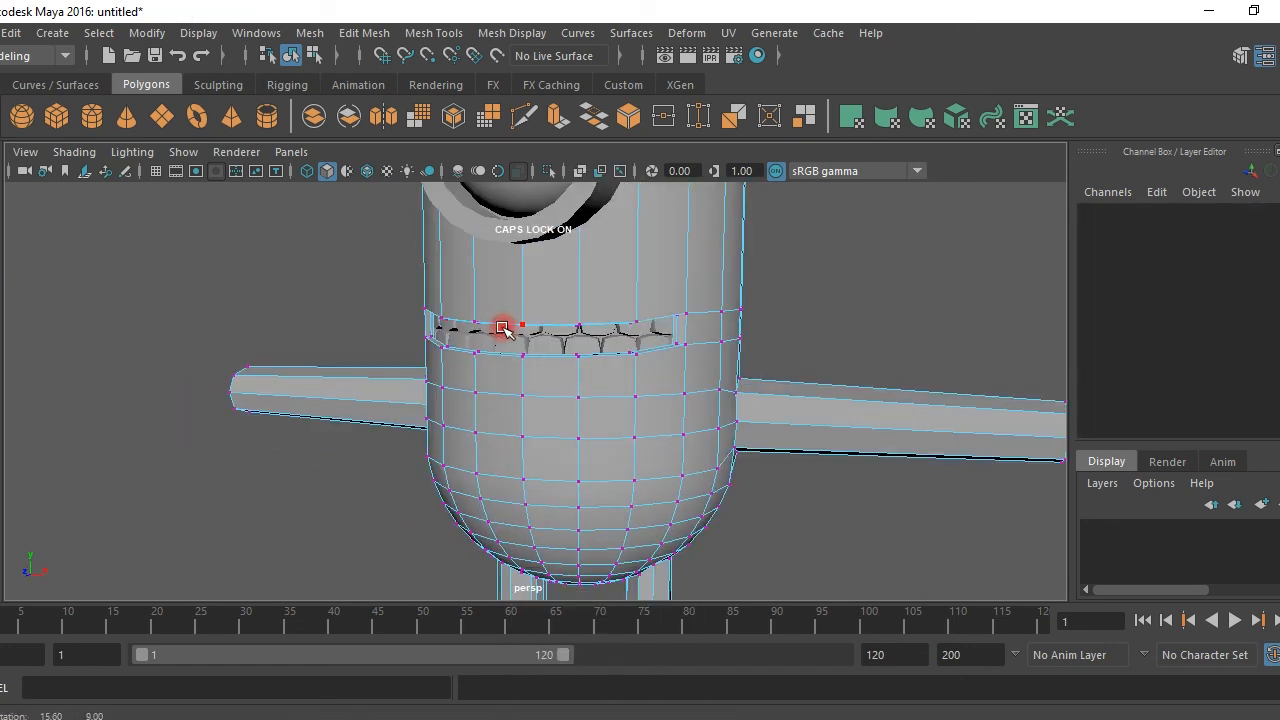
key("space")
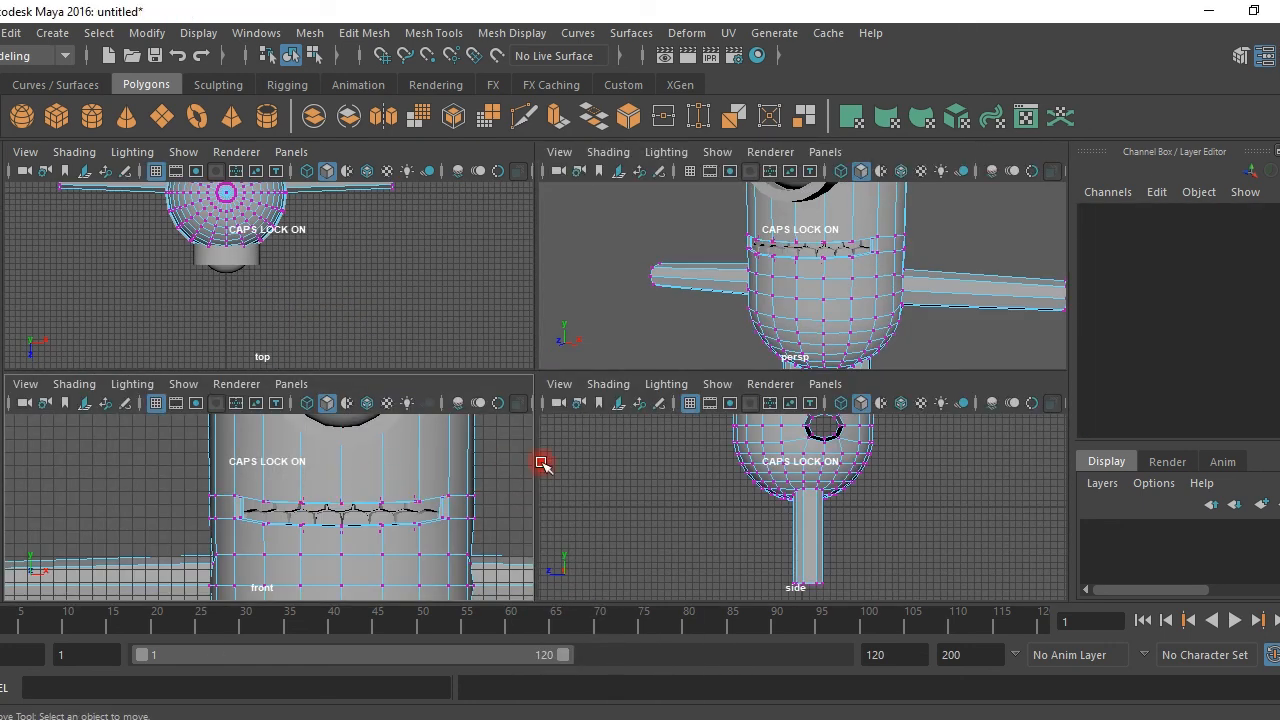
key("space")
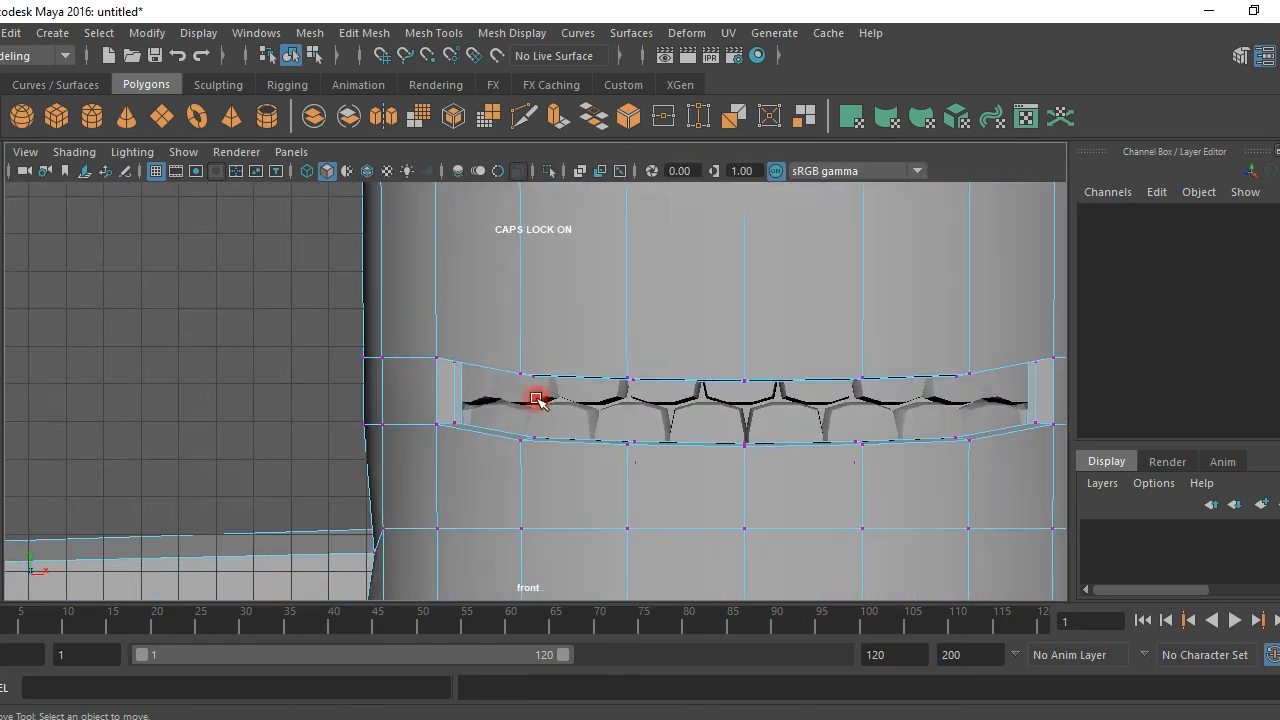
Lower the middle vertices of the mouth slot's upper and lower edges slightly, and return the body to object mode.
middle_click_drag(676, 383, 593, 372, "alt")
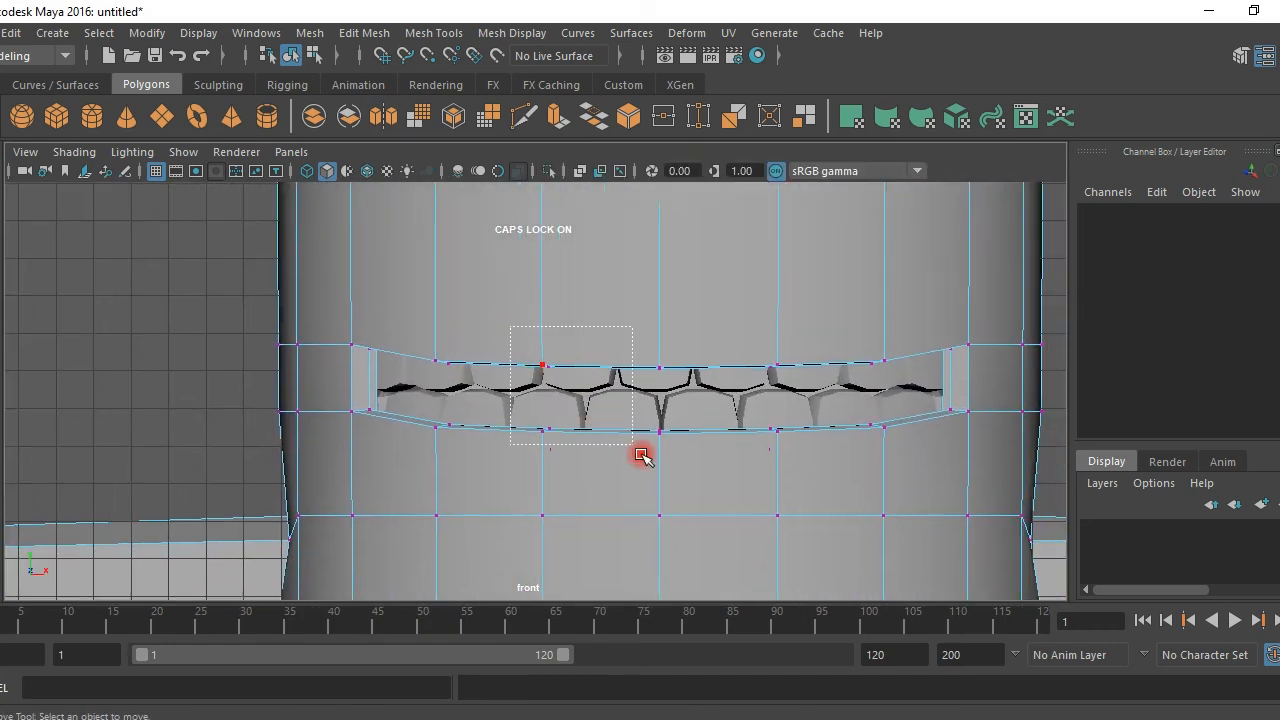
left_click_drag(790, 462, 779, 428)
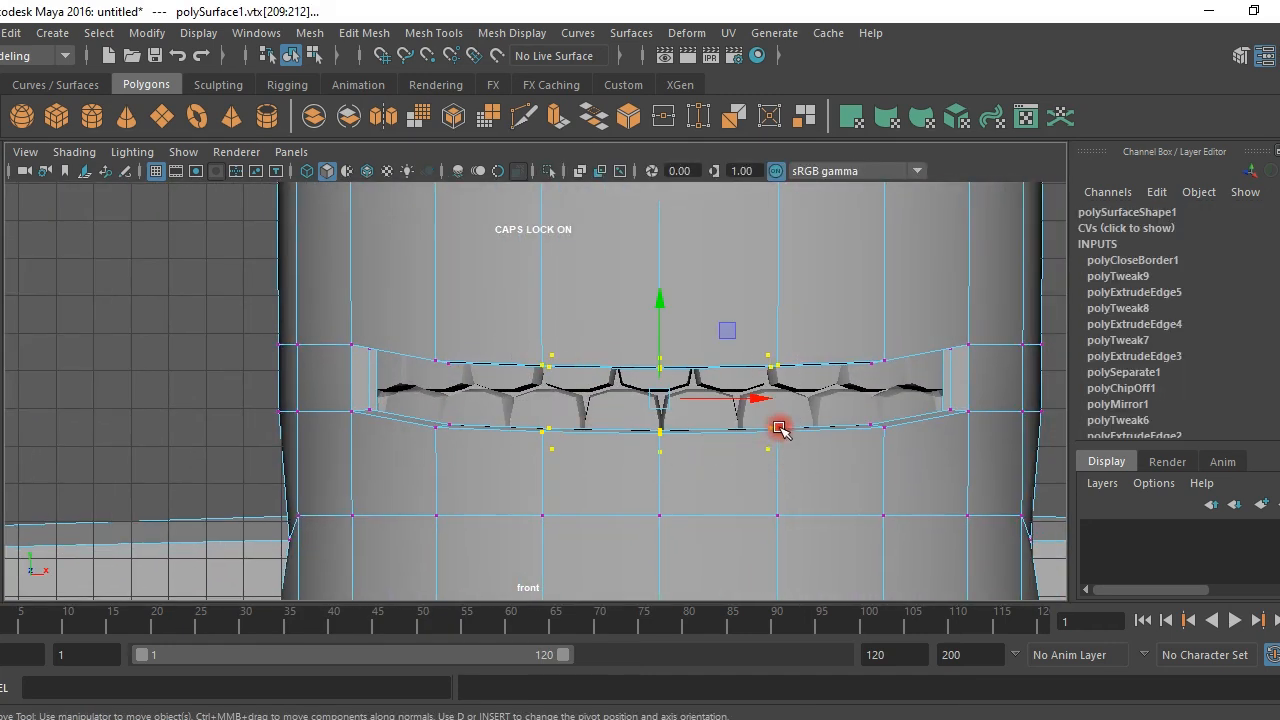
mouse_move(661, 298)
left_mouse_down()
mouse_move(666, 286)
mouse_move(666, 303)
left_mouse_up()
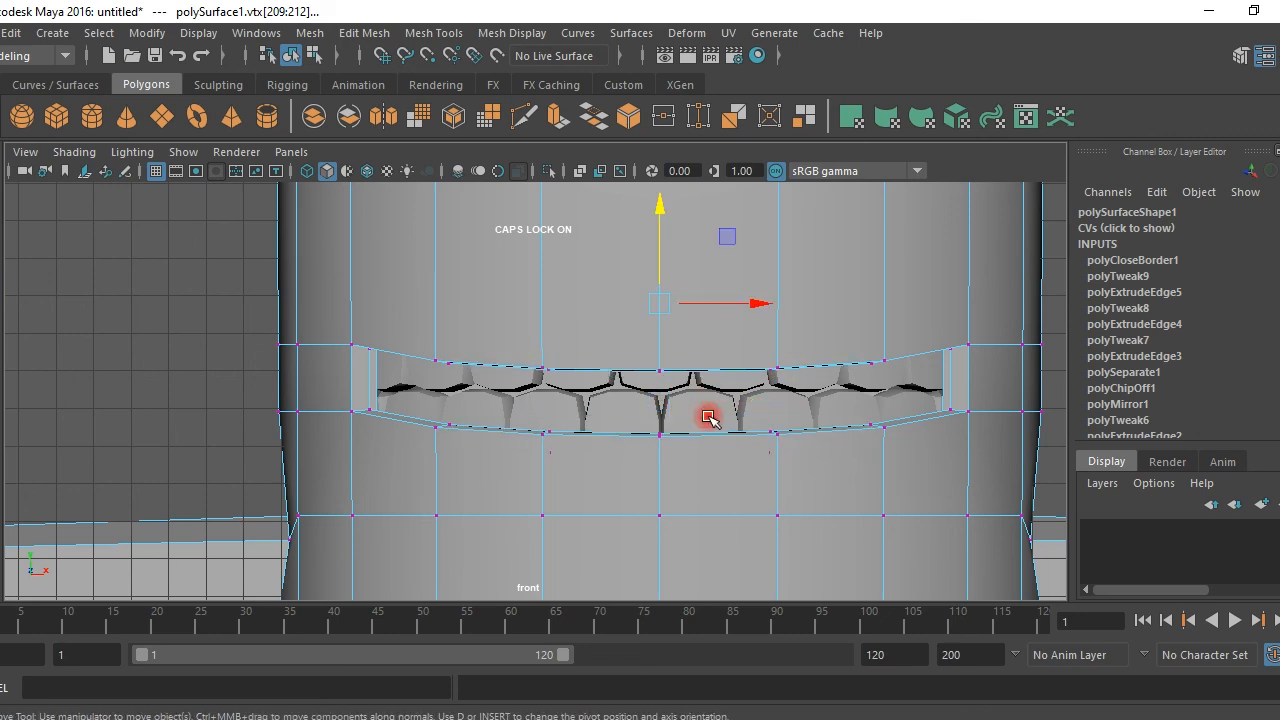
scroll(813, 415, "down", 2)
middle_click_drag(785, 412, 686, 401, "alt")
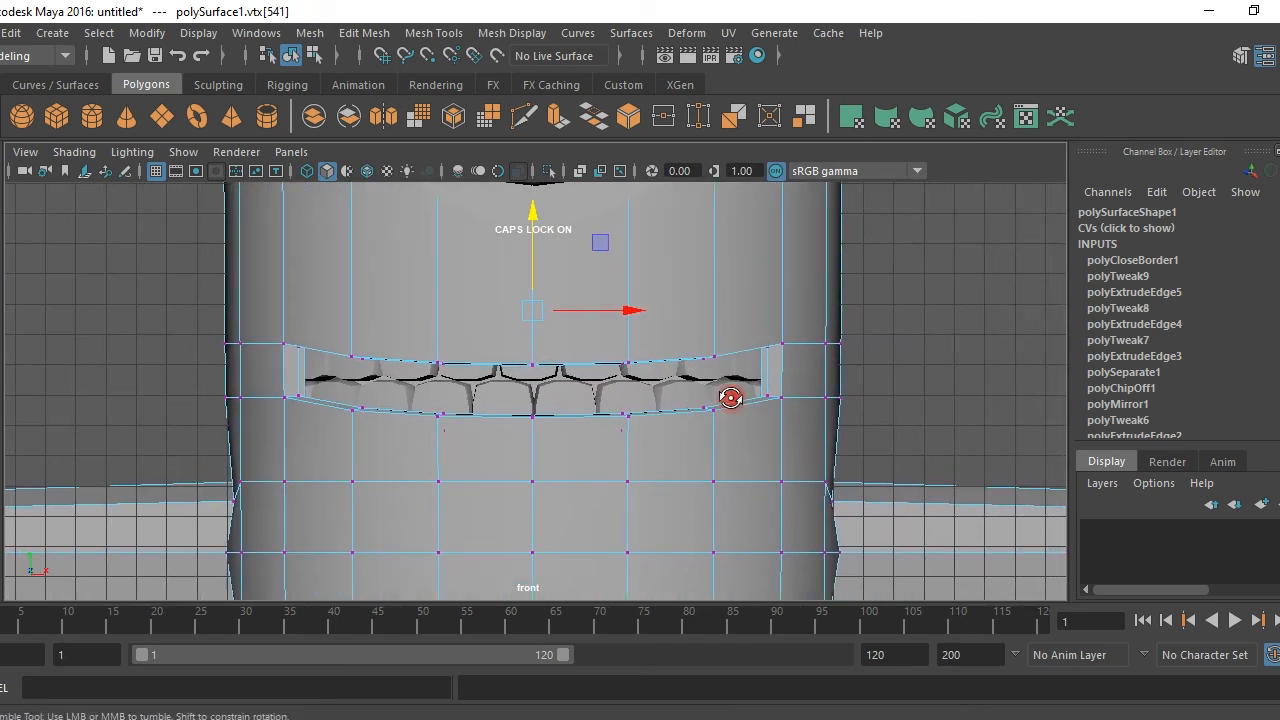
left_click_drag(731, 399, 754, 382, "alt")
right_click(847, 352)
right_click_drag(847, 352, 940, 188)
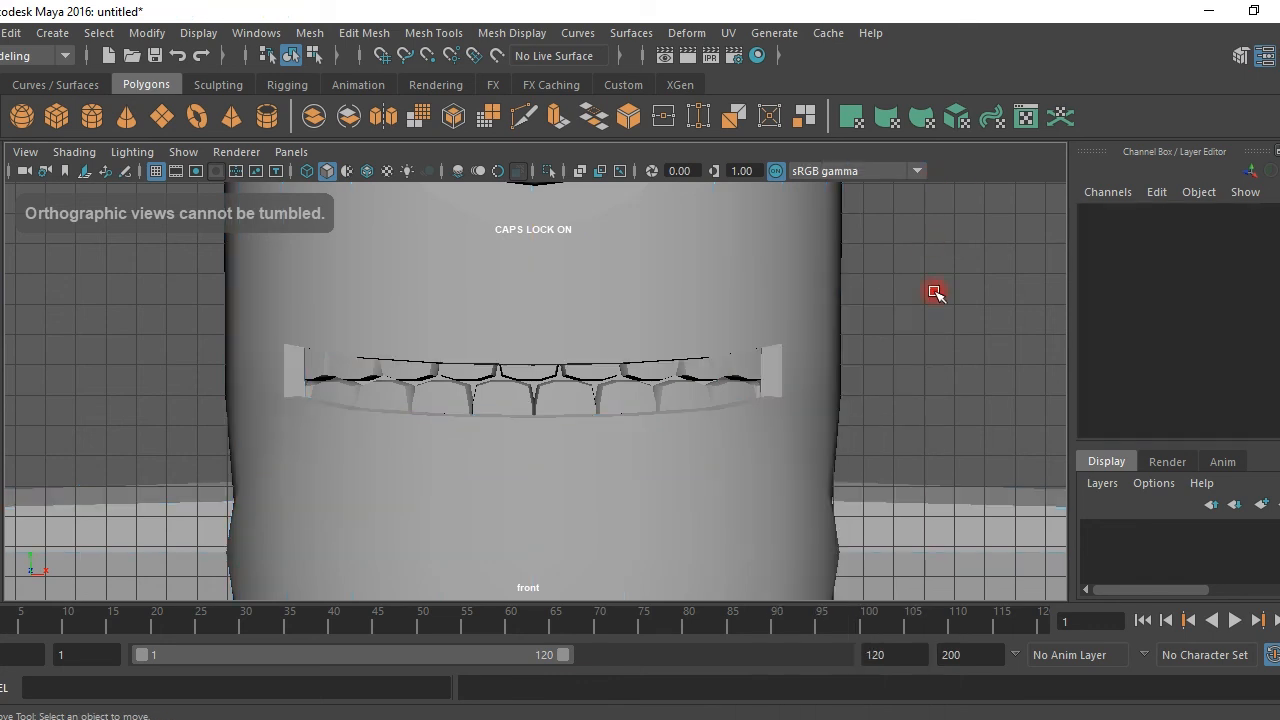
Select the teeth mesh in the mouth slot and freeze its transformations.
left_click(626, 410)
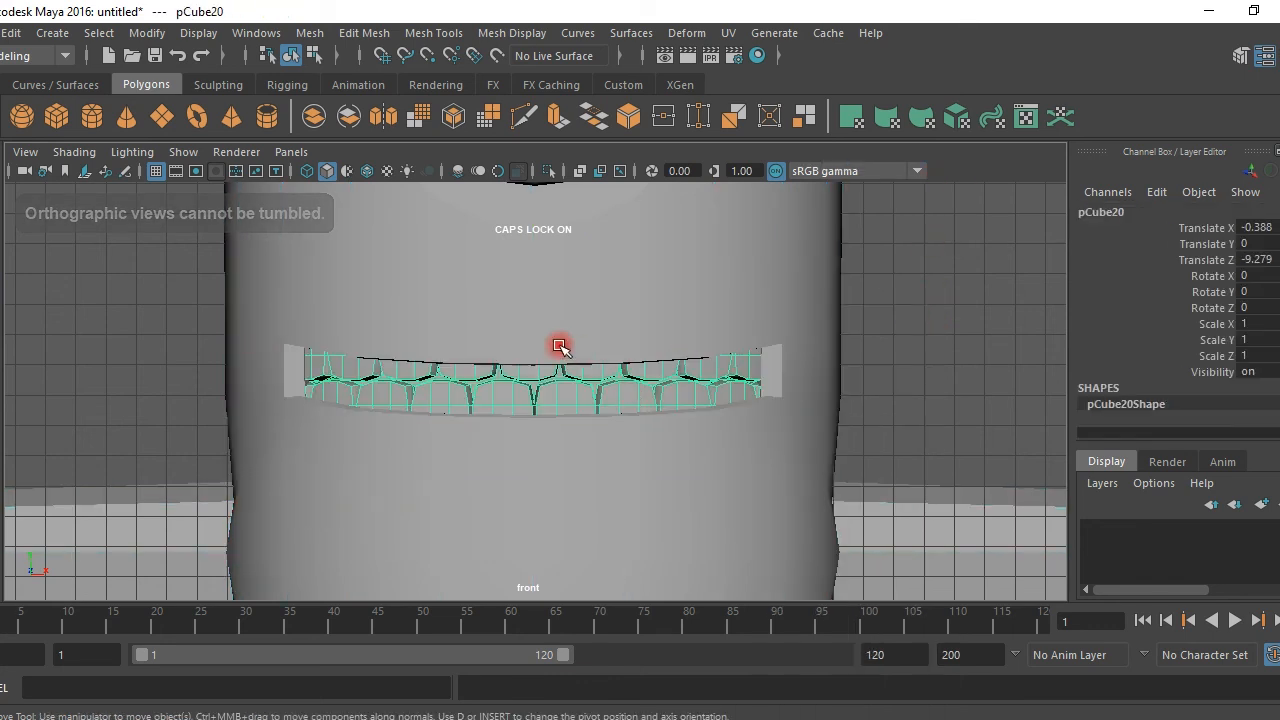
scroll(535, 300, "down", 5)
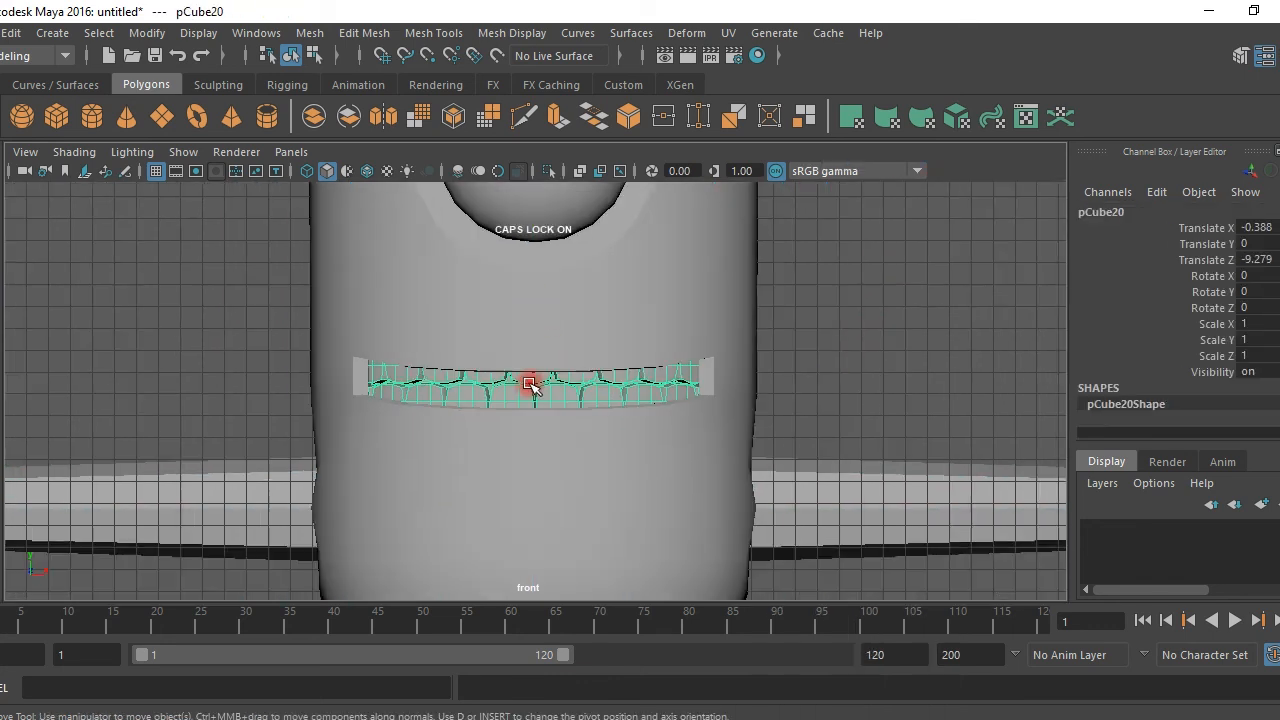
scroll(585, 383, "up", 4)
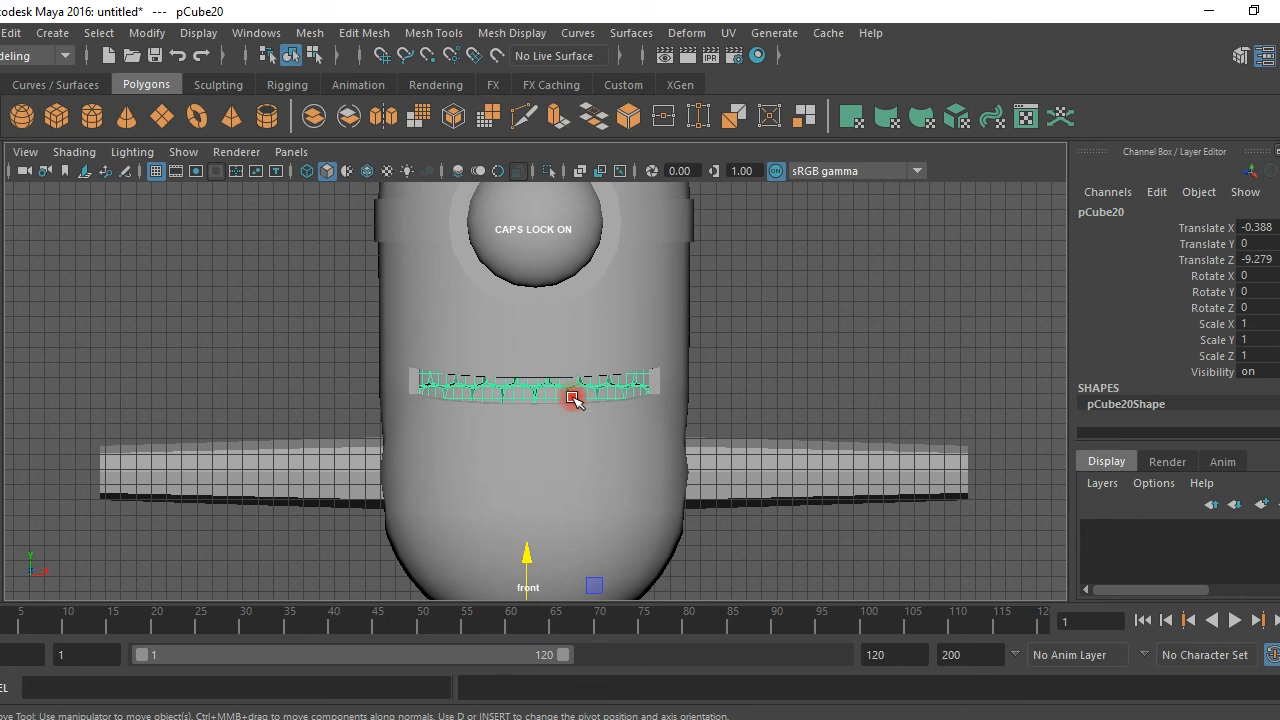
scroll(572, 400, "down", 3)
scroll(530, 567, "down", 2)
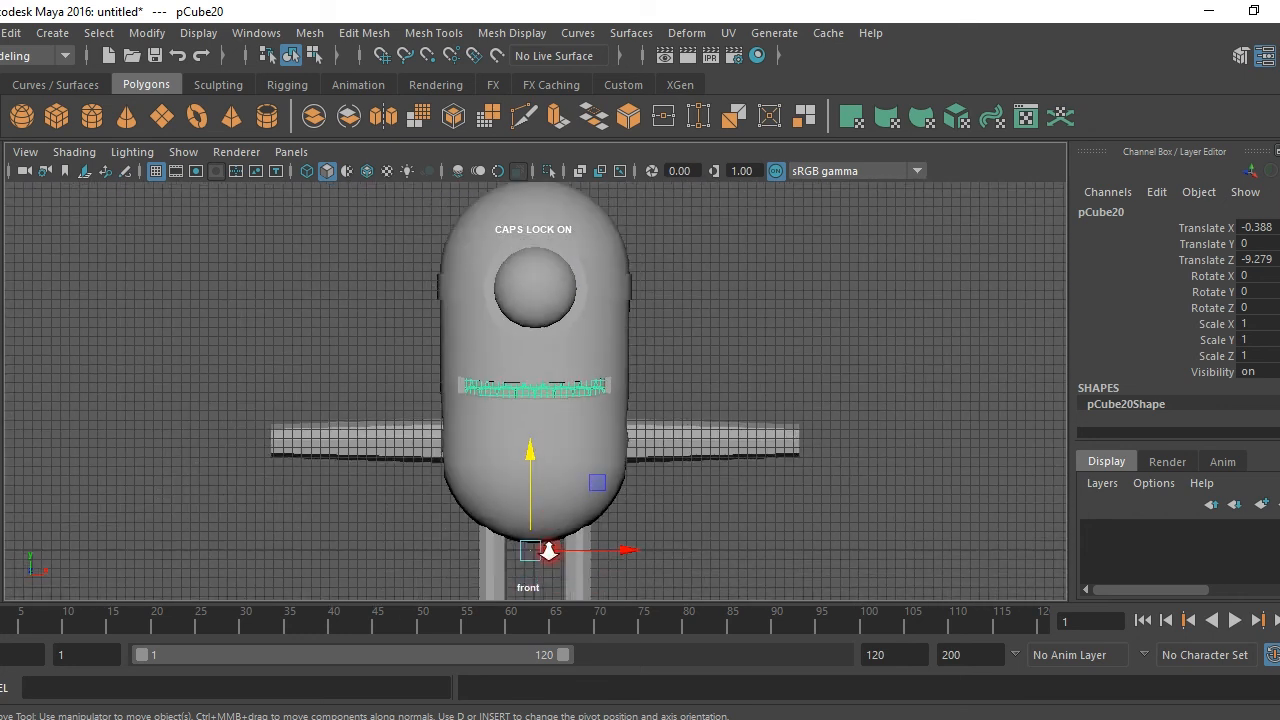
scroll(536, 520, "up", 3)
left_click(779, 372)
left_click(623, 380)
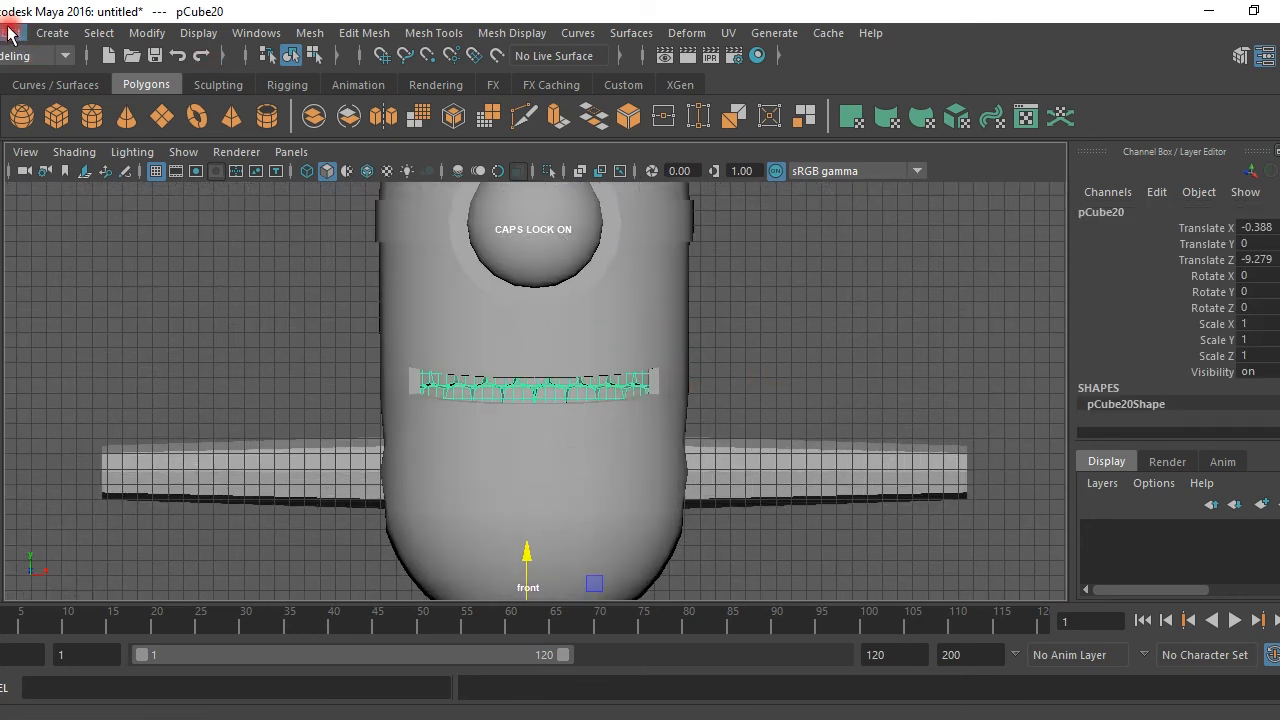
left_click(147, 32)
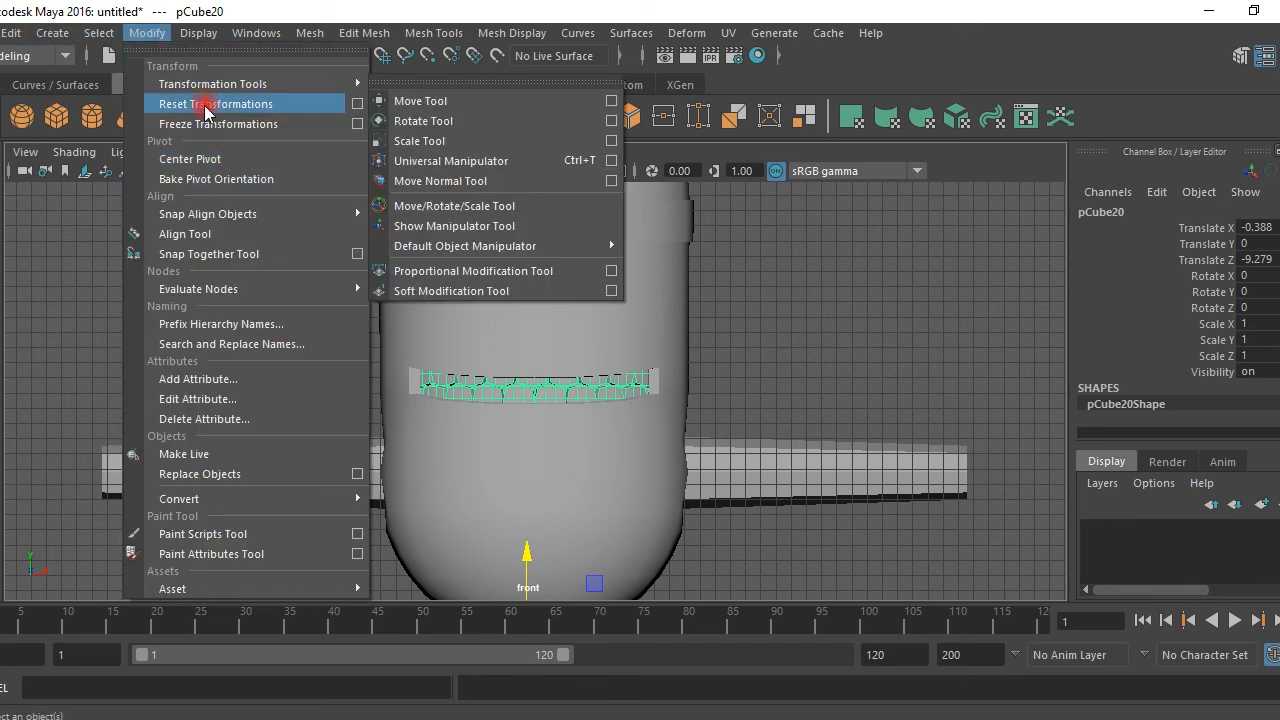
left_click(226, 120)
left_click(1120, 211)
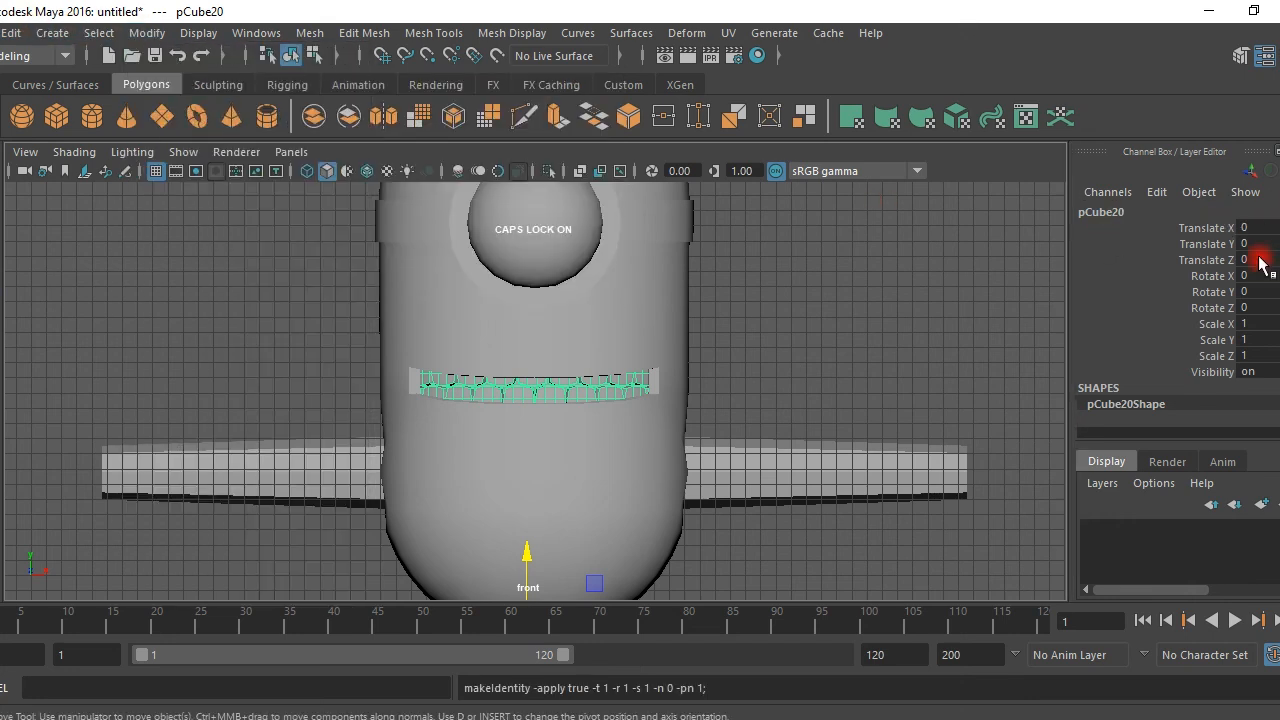
Center the pivot of the teeth mesh and lower the teeth in the mouth slot to a Translate Y of about -0.448.
left_click(162, 40)
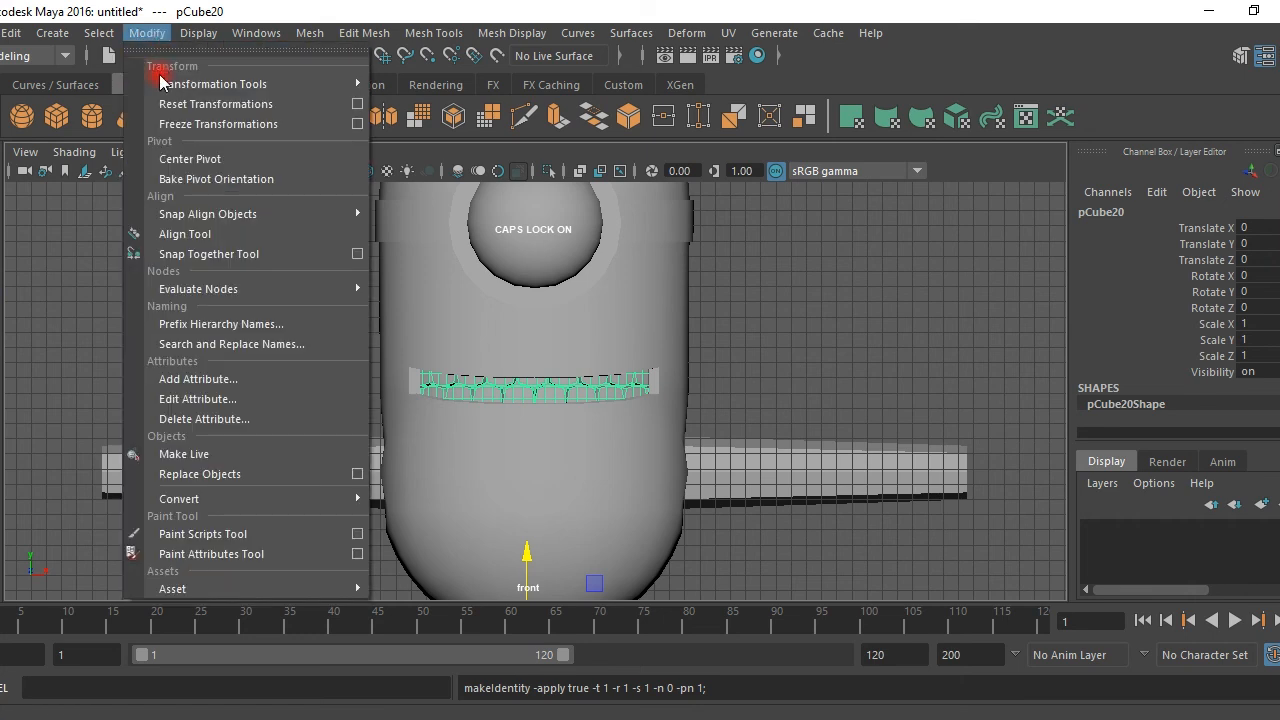
left_click(165, 157)
left_click(567, 413)
scroll(534, 366, "up", 4)
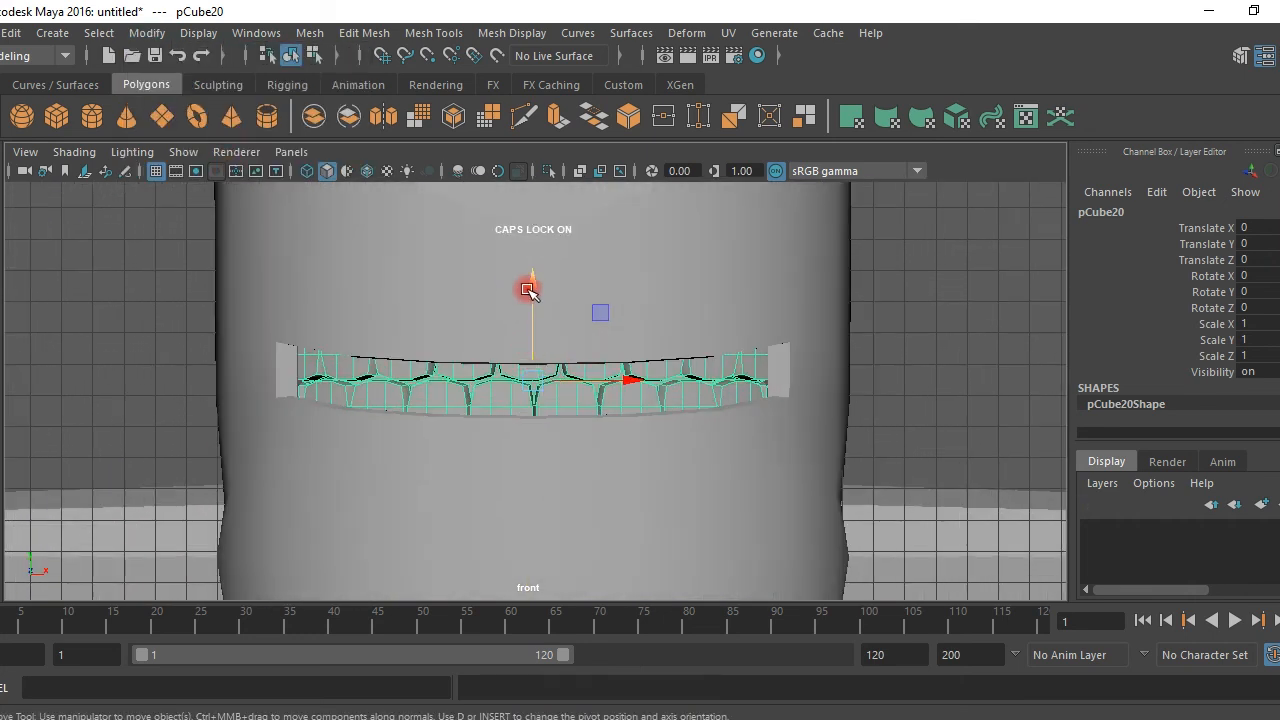
left_click_drag(528, 290, 531, 302)
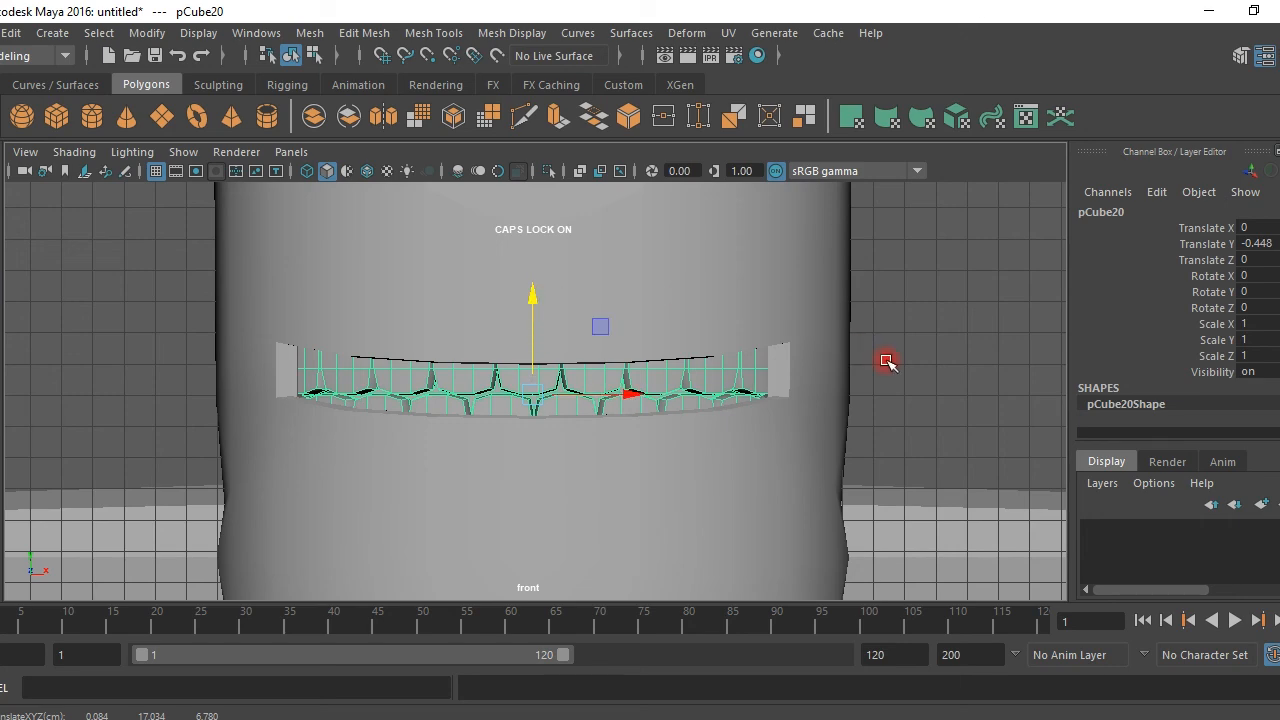